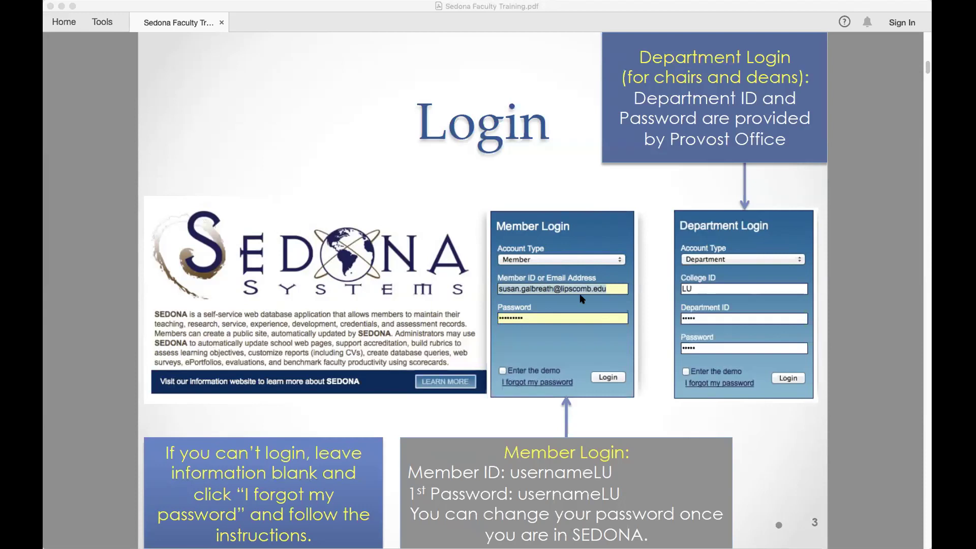
# Return Sedona Faculty Training.pdf to normal view on the page 1 title slide, Tools pane showing.
pyautogui.click(445, 304)
pyautogui.doubleClick(443, 303)
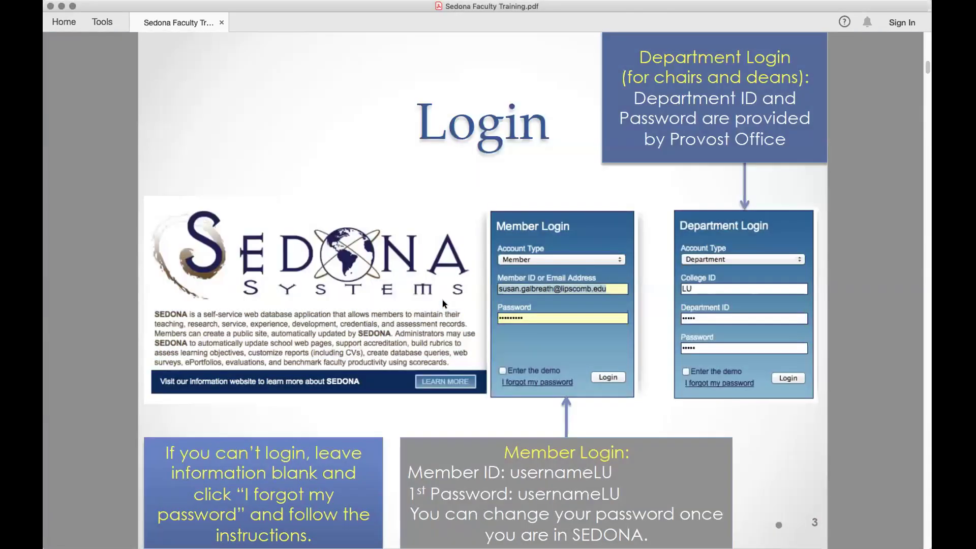
pyautogui.scroll(-3, 442, 303)
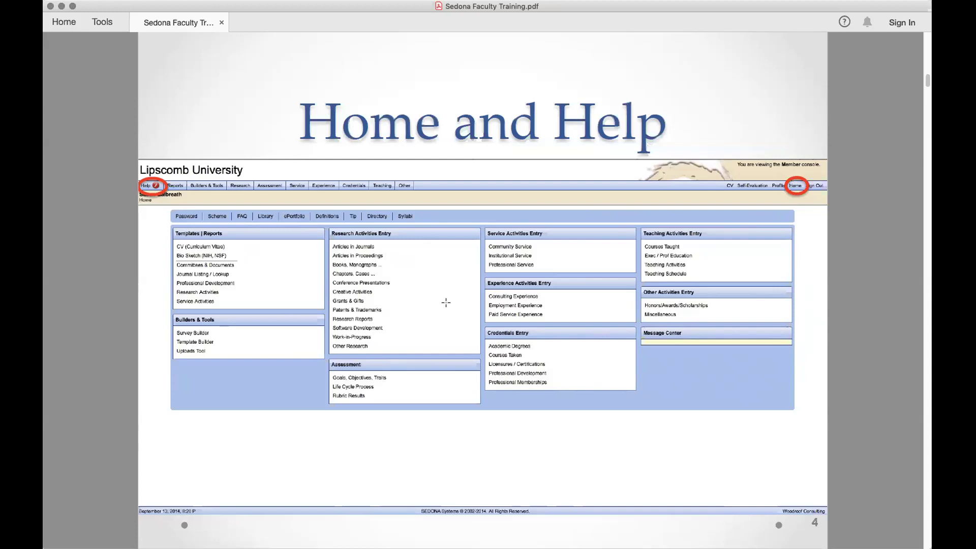
pyautogui.scroll(3, 445, 303)
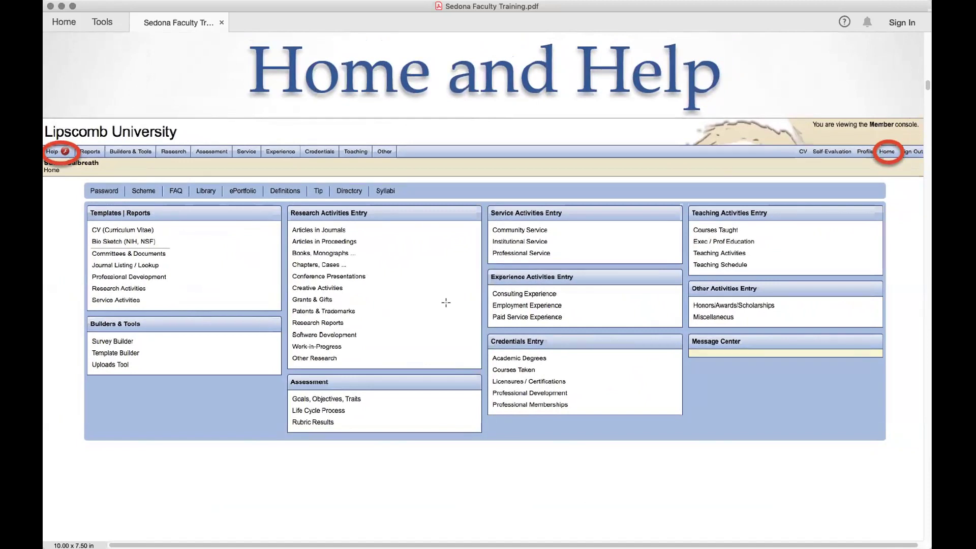
pyautogui.scroll(-1, 446, 302)
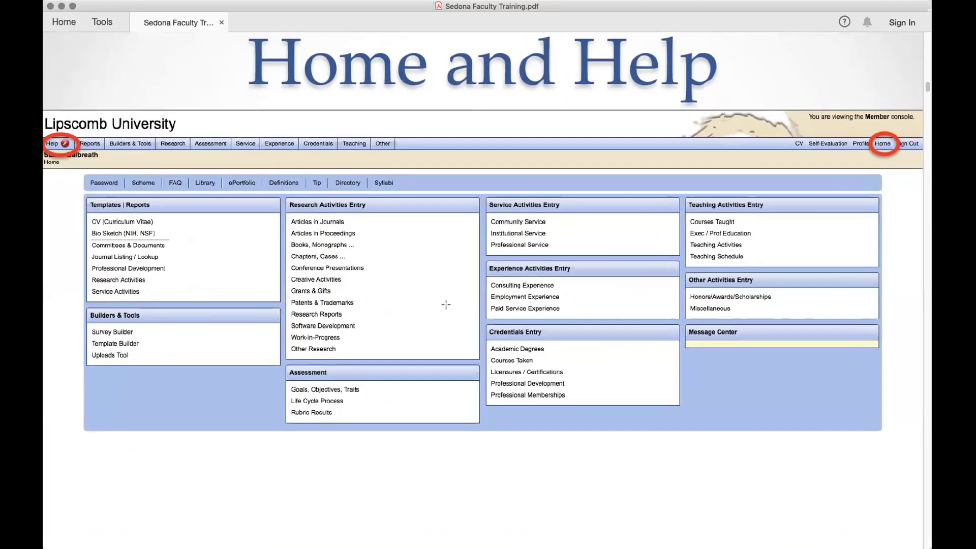
pyautogui.scroll(-1, 445, 304)
pyautogui.scroll(-3, 169, 267)
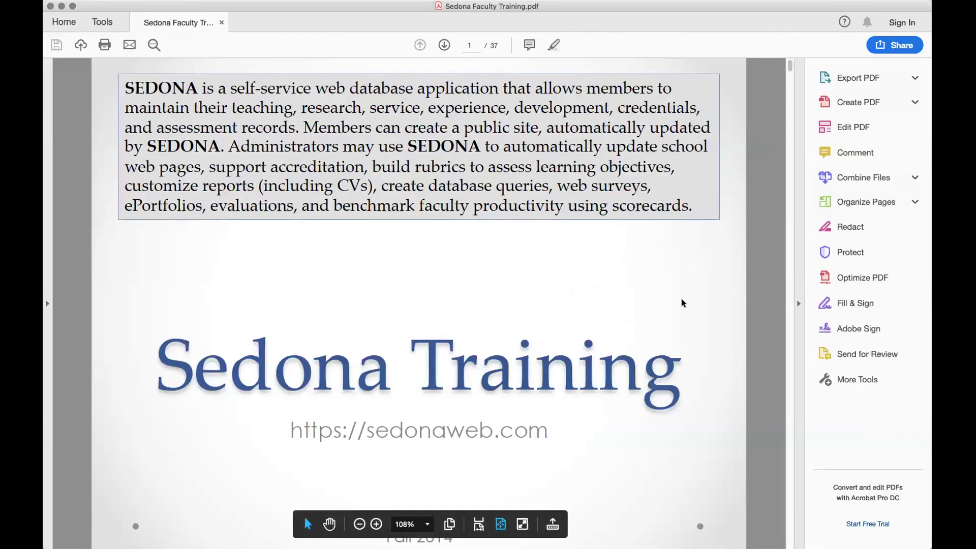
# Page forward through the Password and Profile slides to page 7, Profile Bio.
pyautogui.press('Right')
pyautogui.press('Right')
pyautogui.press('Right')
pyautogui.press('Right')
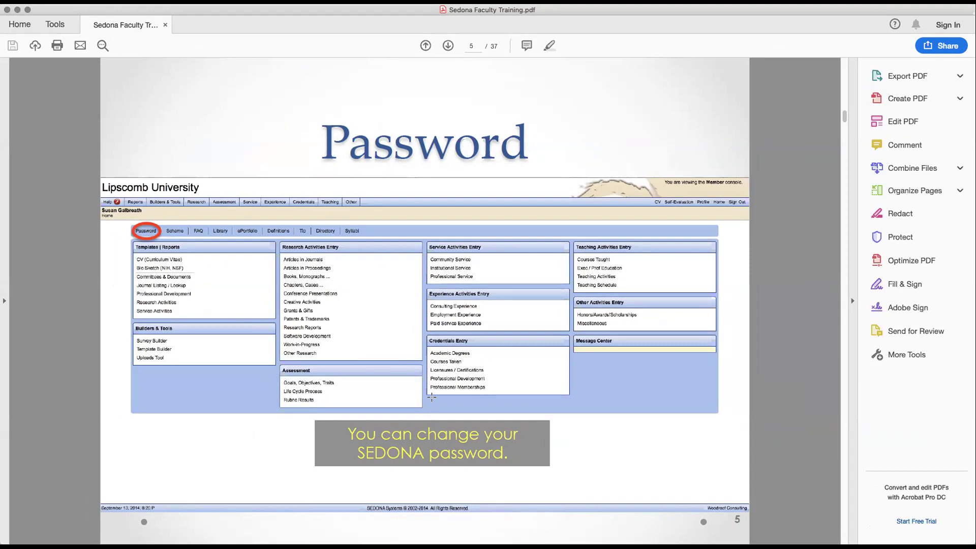
pyautogui.press('Right')
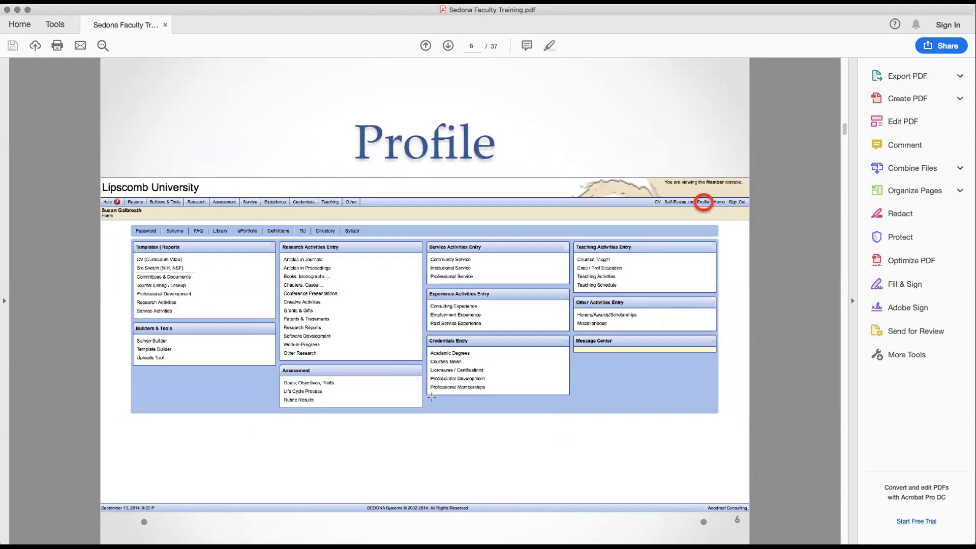
pyautogui.press('Right')
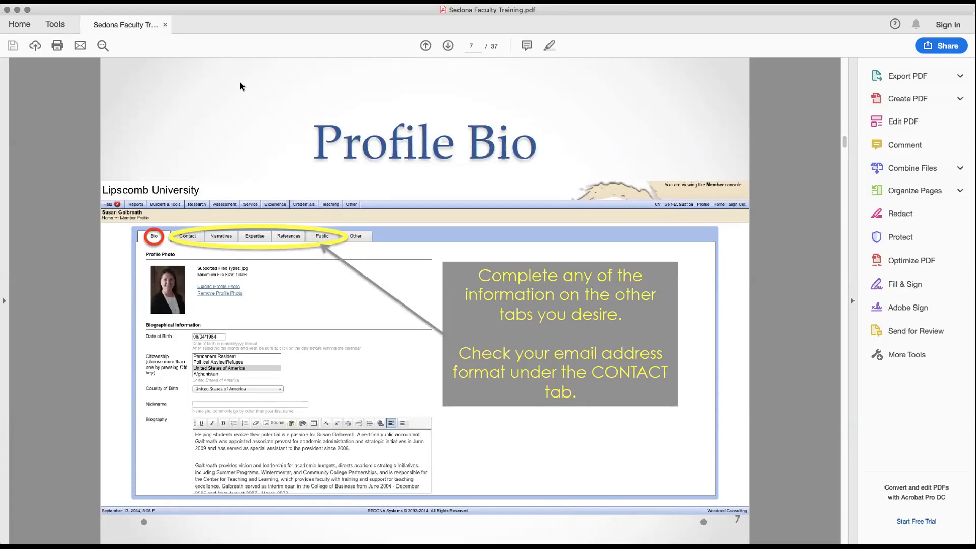
# Advance past the Profile Other slide to page 9, Academic Degrees.
pyautogui.press('Right')
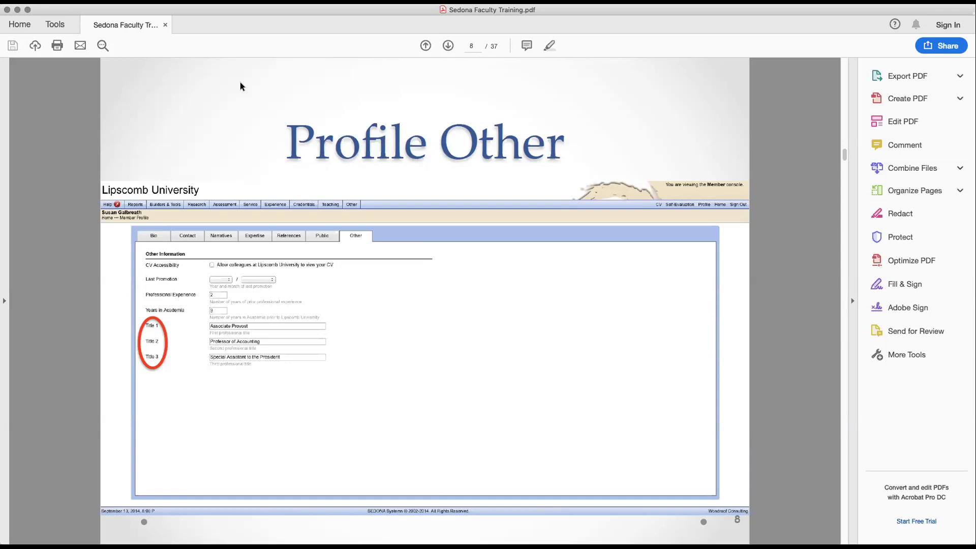
pyautogui.press('Right')
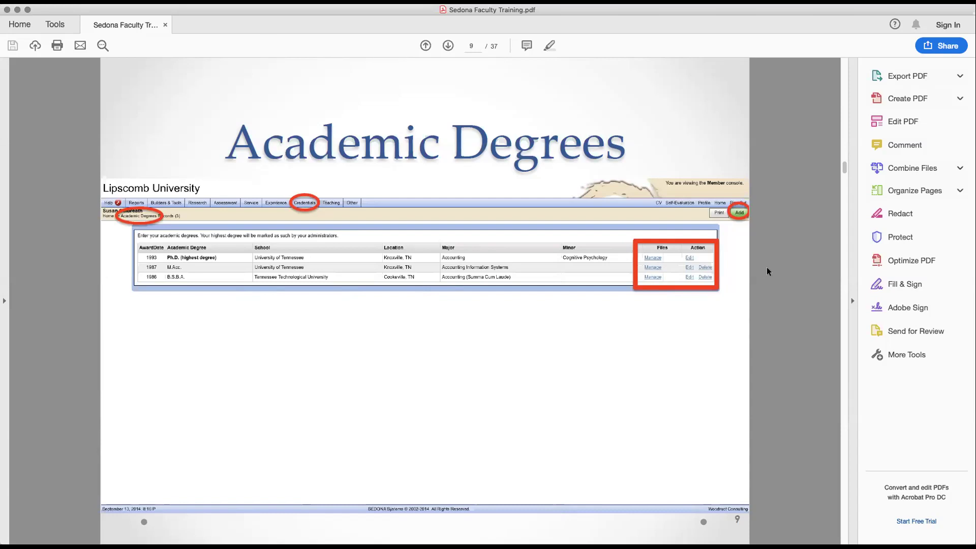
# Page through Academic Degrees Entry and Certifications to page 12, Memberships.
pyautogui.press('Right')
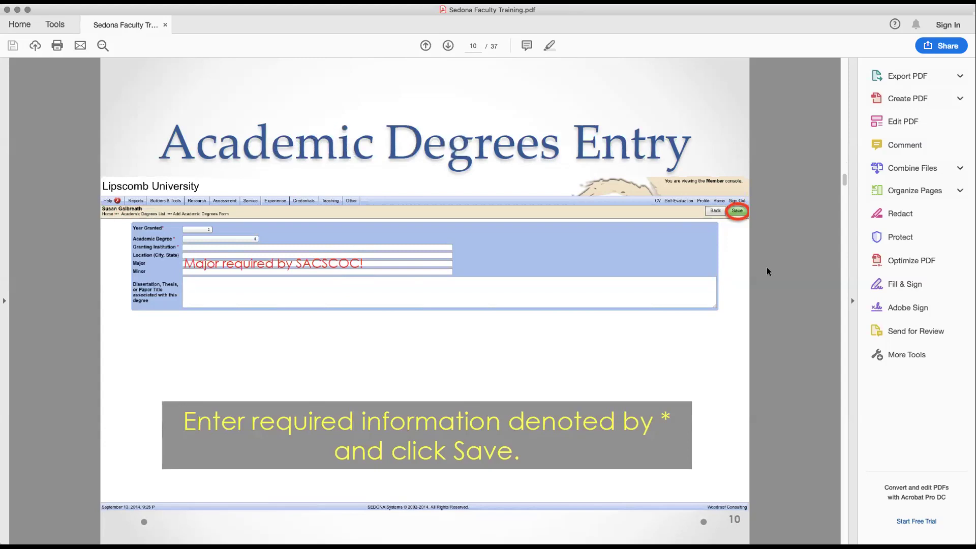
pyautogui.press('Right')
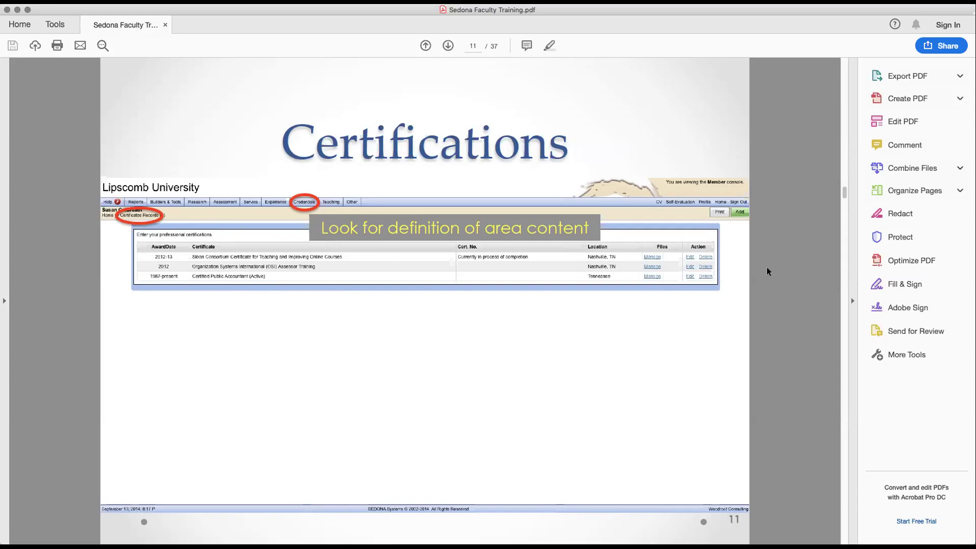
pyautogui.press('Right')
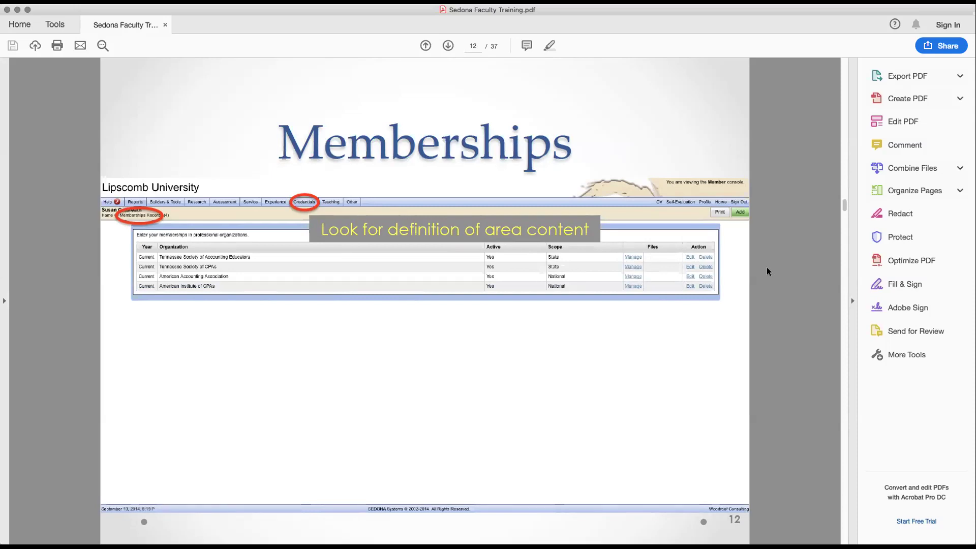
# Step to Employment Experience, back once to Memberships, then on to page 14, Data to Update.
pyautogui.press('Right')
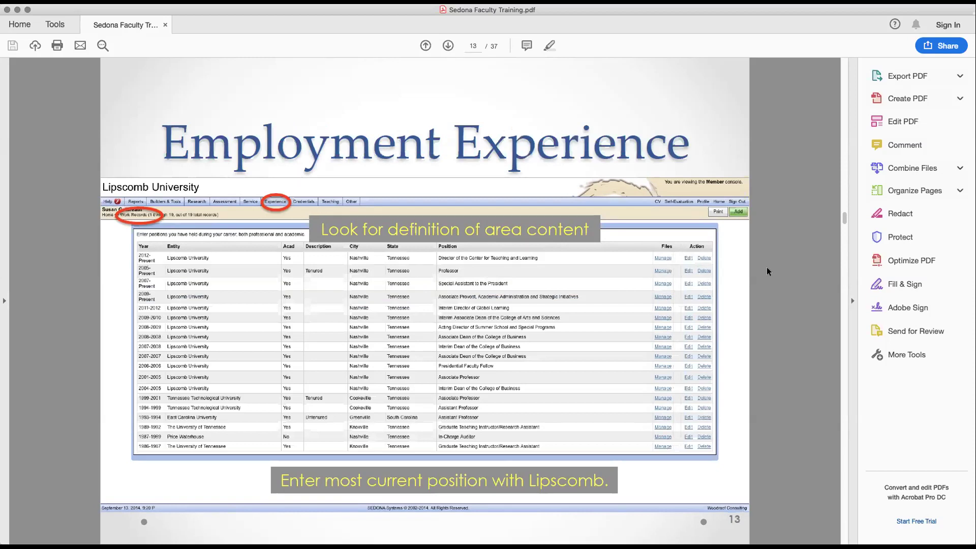
pyautogui.press('Left')
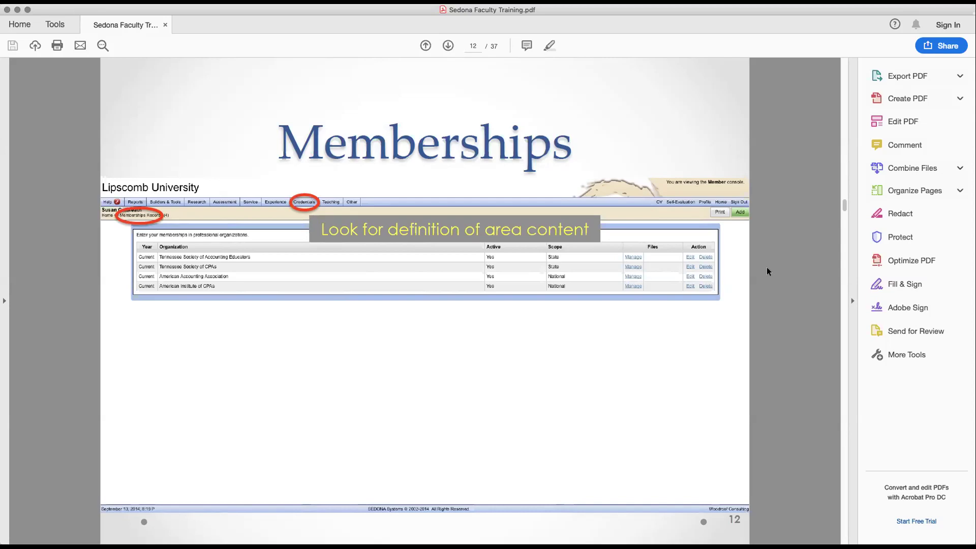
pyautogui.press('Right')
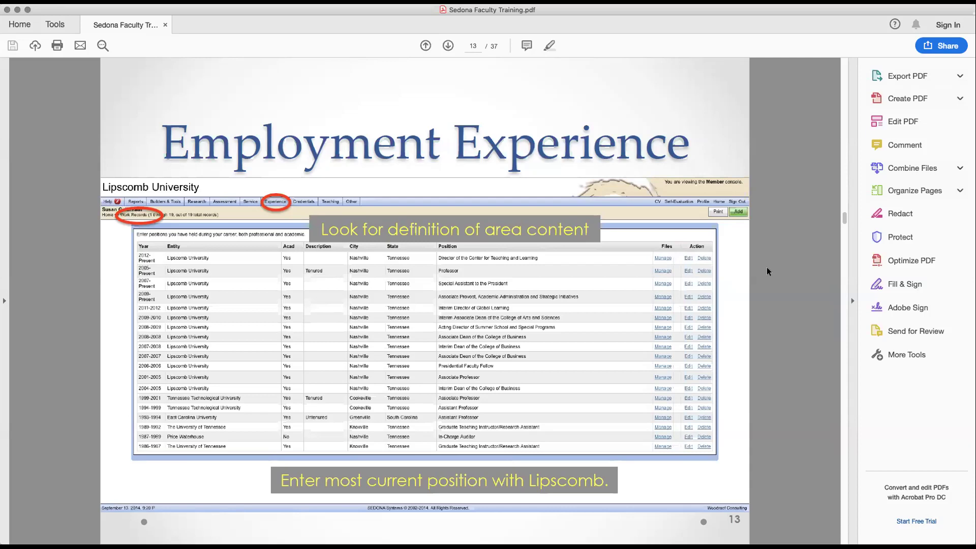
pyautogui.press('Right')
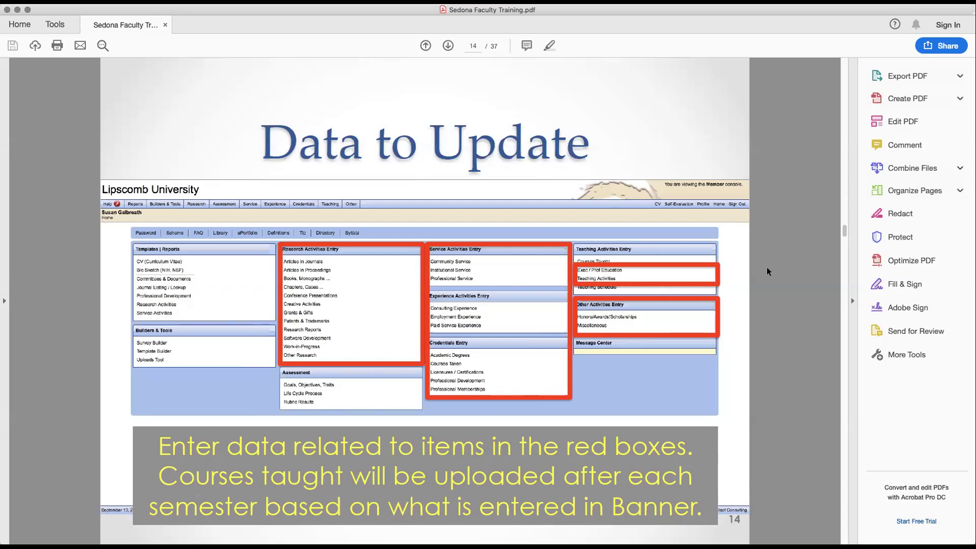
# Advance through the page 15 Service slide to page 16, Service/Institutional records.
pyautogui.press('Right')
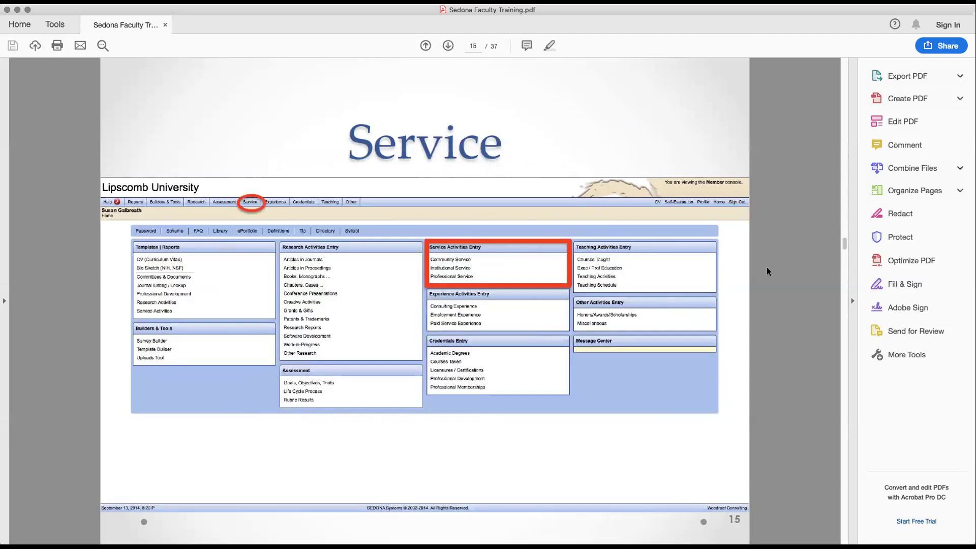
pyautogui.press('Right')
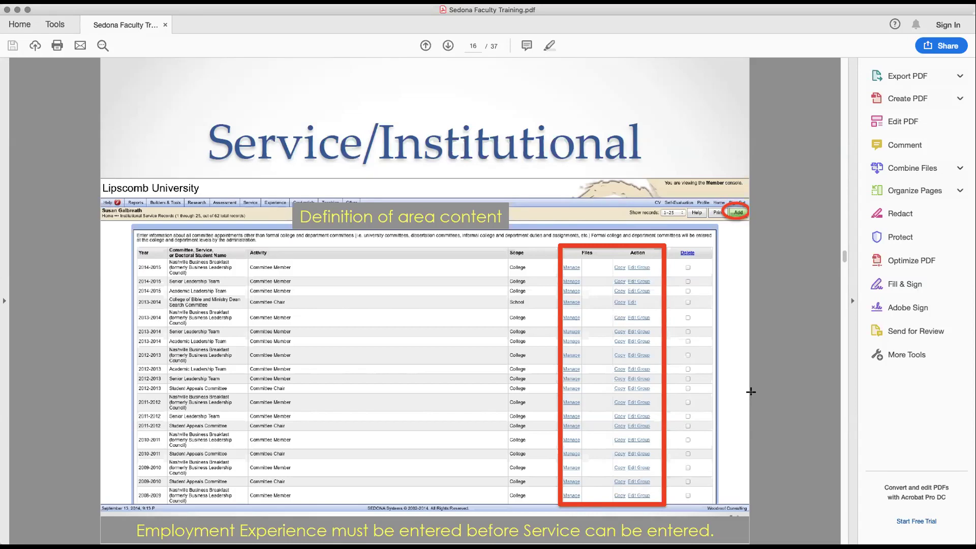
# Advance to page 17, the blank Service/Institutional add form slide.
pyautogui.press('Right')
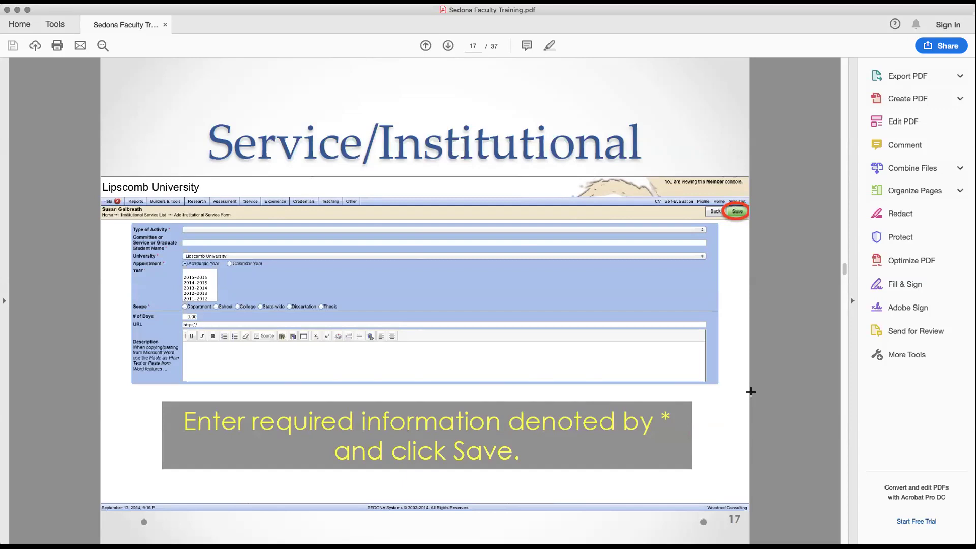
# Scroll between pages 18 and 19, then advance past Experience to page 21, Teaching.
pyautogui.scroll(-1, 750, 391)
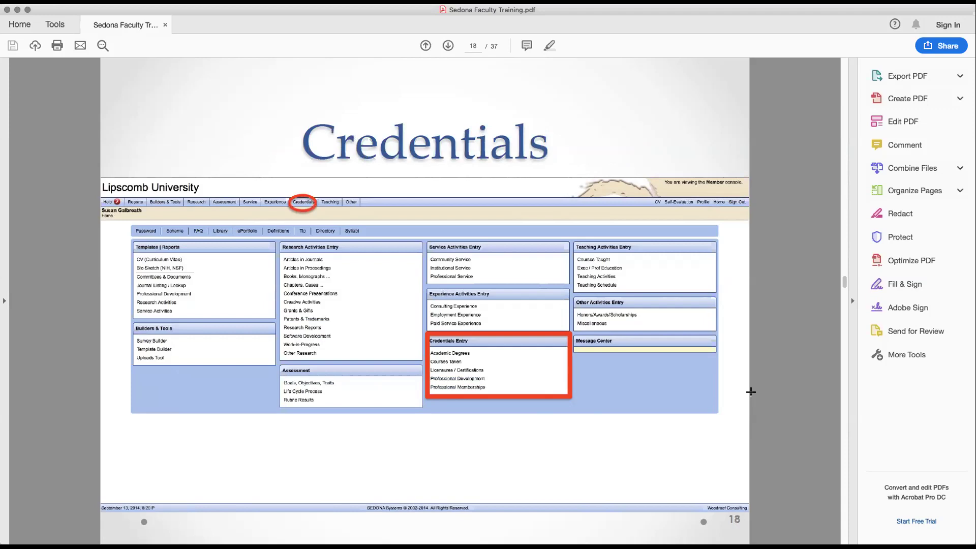
pyautogui.scroll(-1, 750, 391)
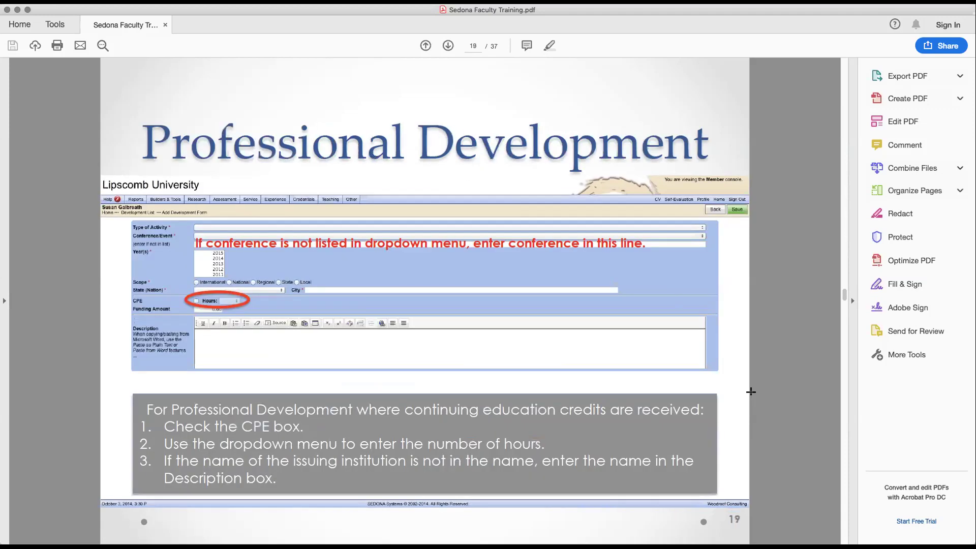
pyautogui.scroll(1, 751, 392)
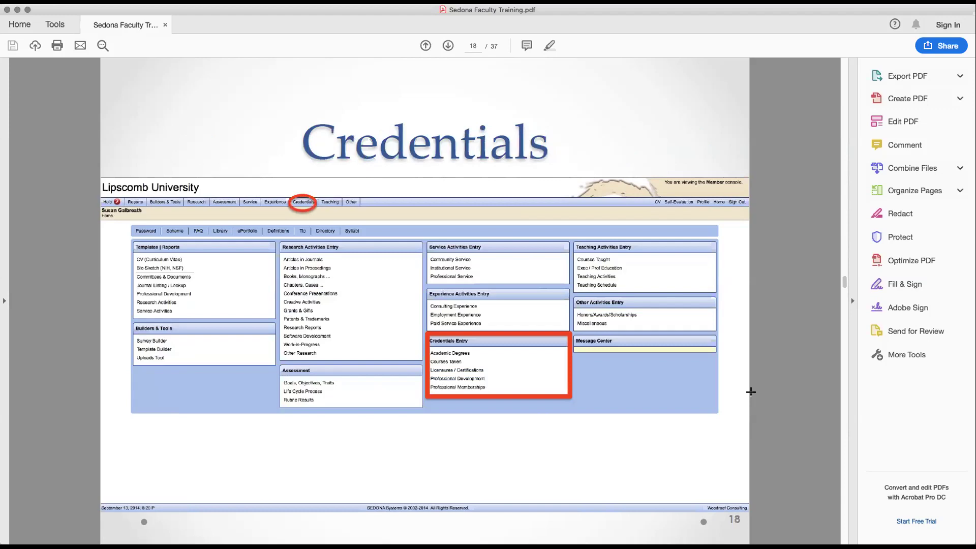
pyautogui.scroll(-1, 751, 391)
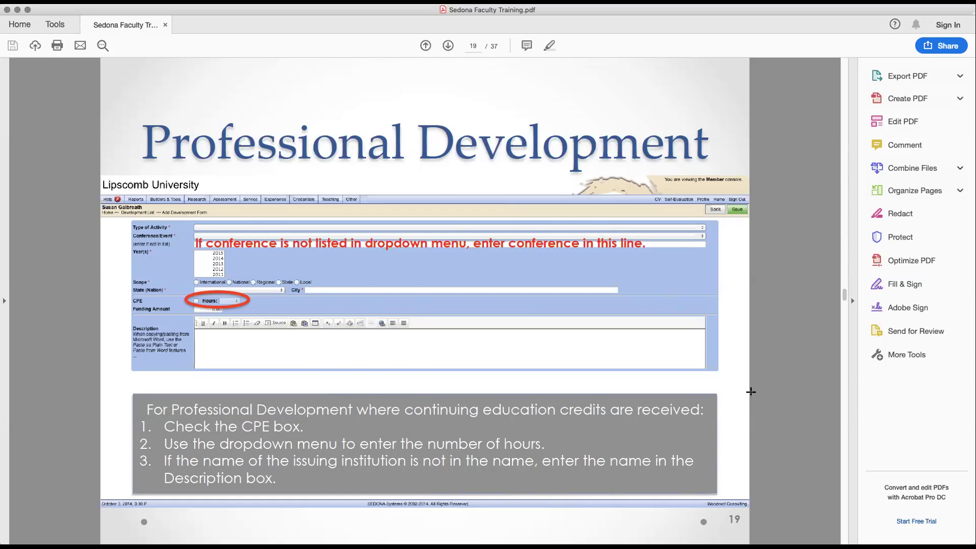
pyautogui.press('Right')
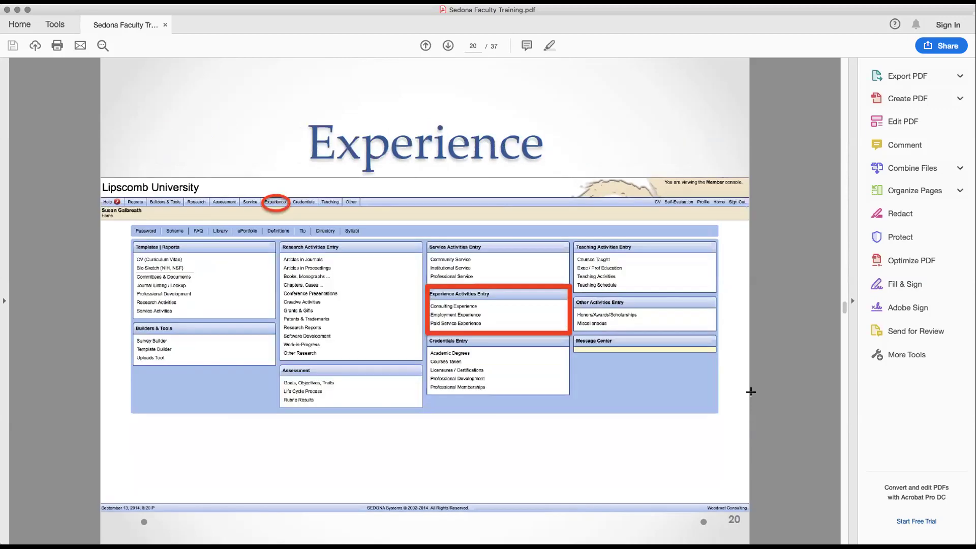
pyautogui.press('Right')
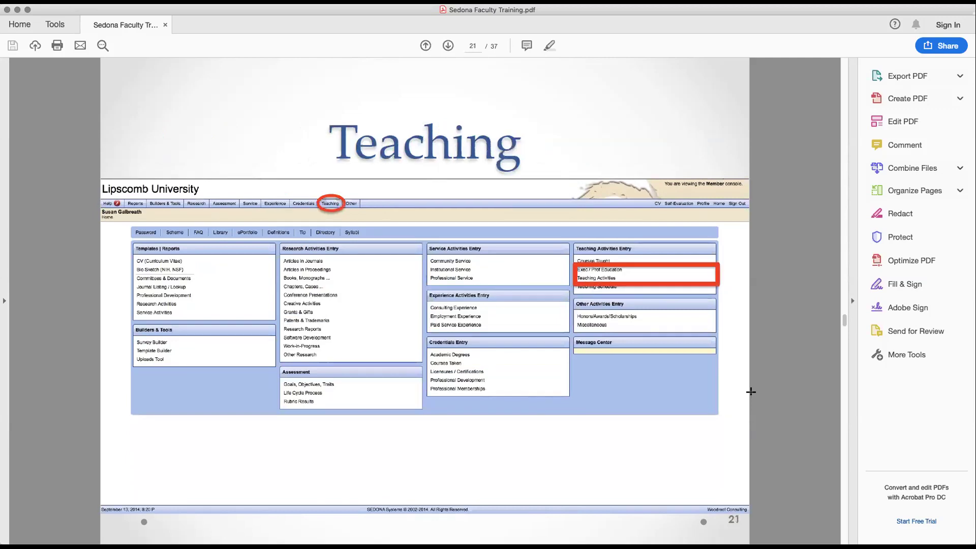
# Page through Other Activities and Research, stepping back once, to page 24, Articles in Journals.
pyautogui.press('Right')
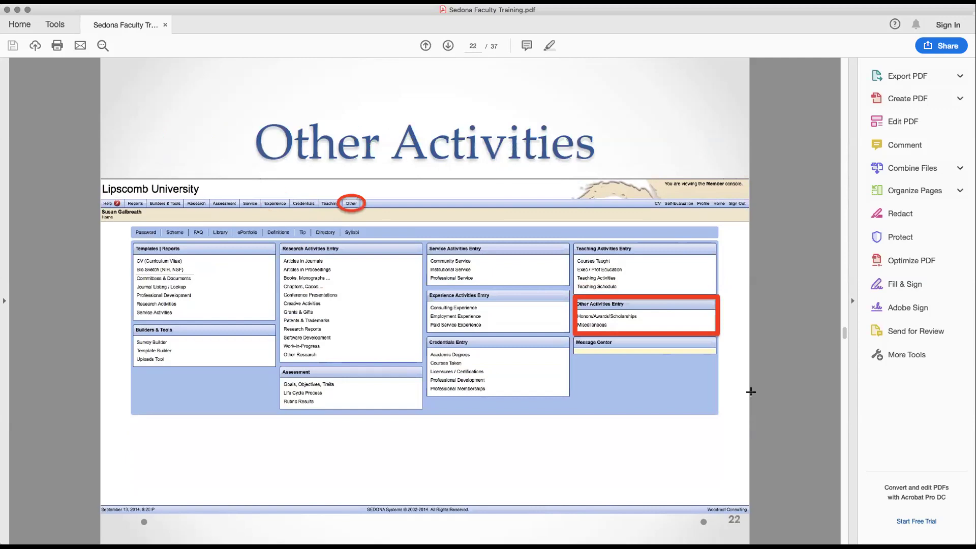
pyautogui.press('Right')
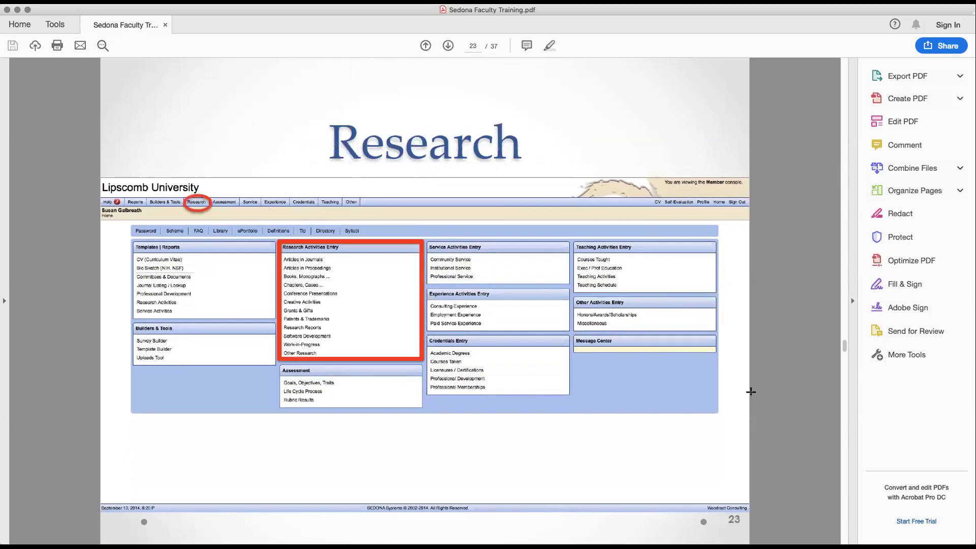
pyautogui.press('Left')
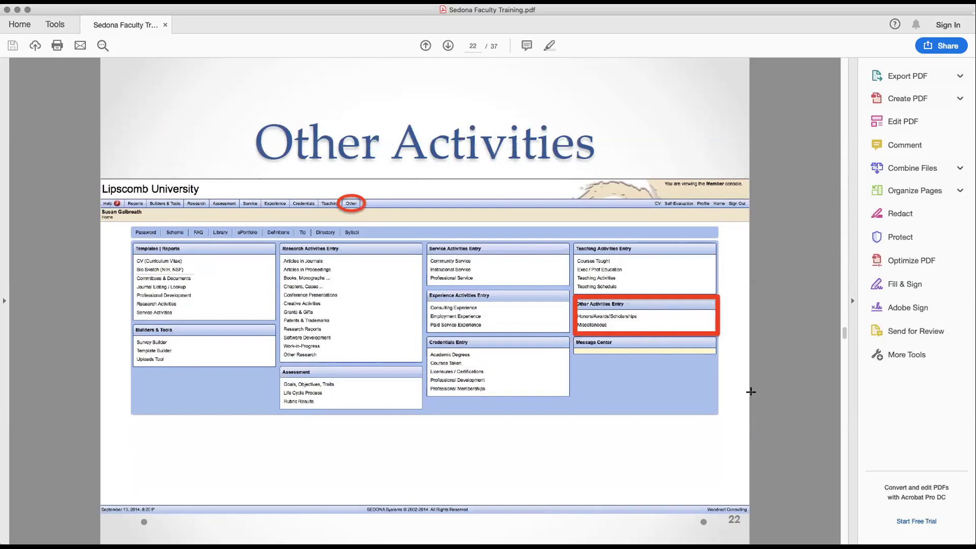
pyautogui.press('Right')
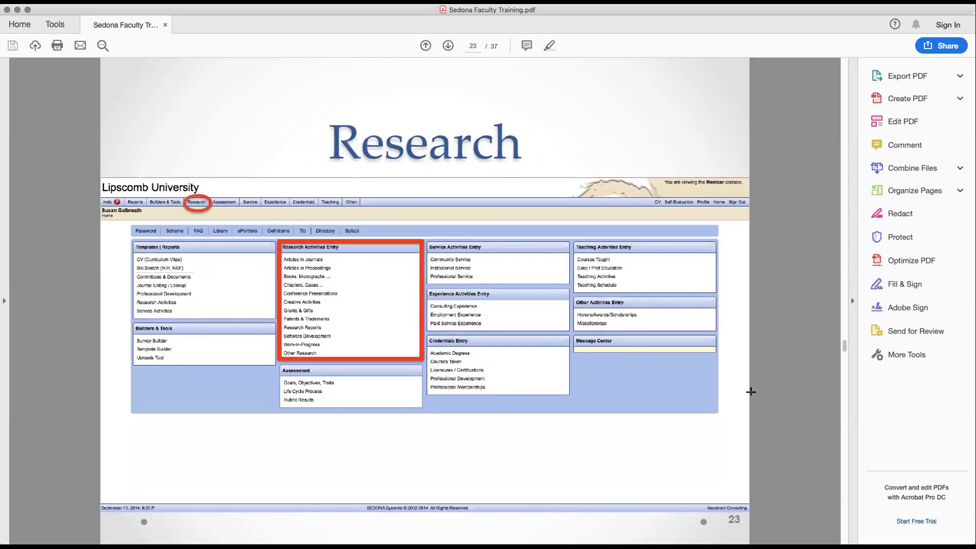
pyautogui.press('Right')
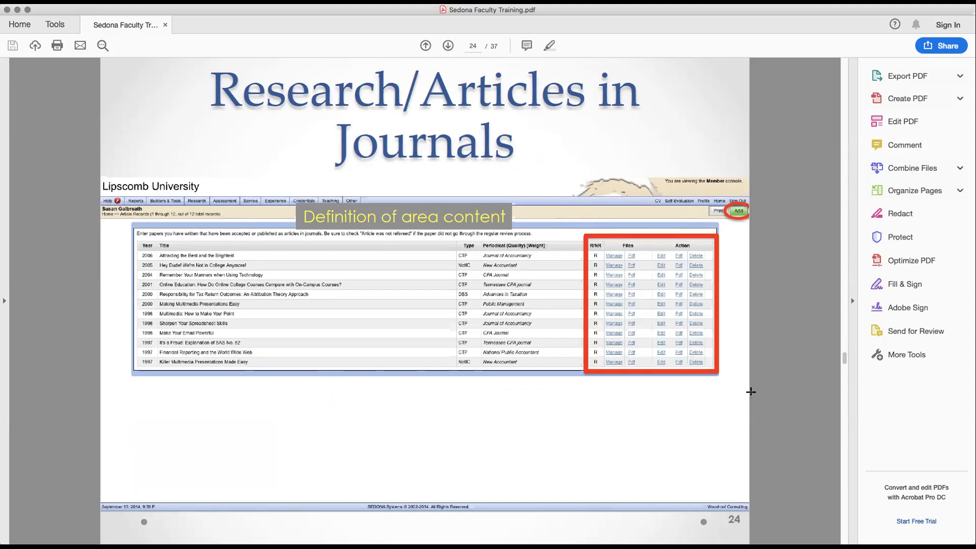
# Advance through the Add Article and Publication Types slides to page 28, CV and Bio Sketch.
pyautogui.press('Right')
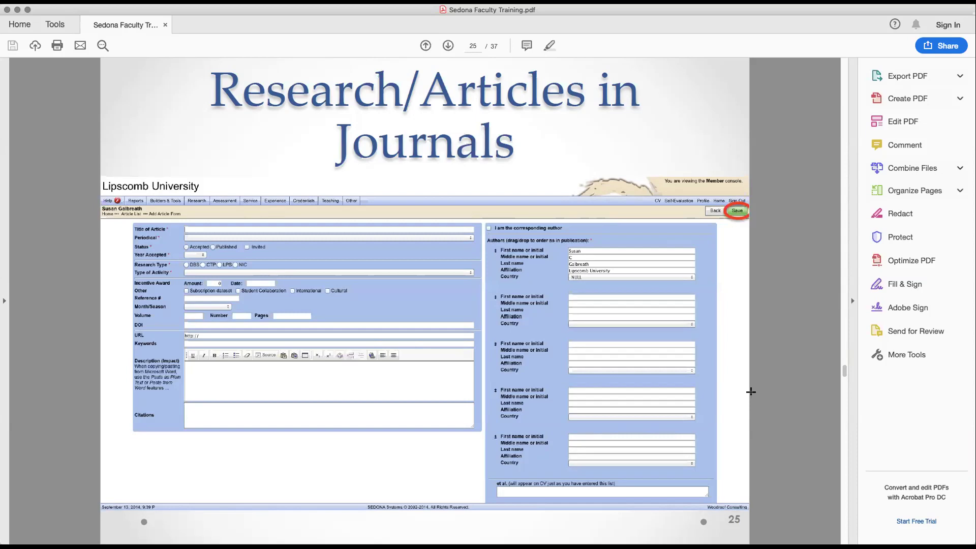
pyautogui.press('Right')
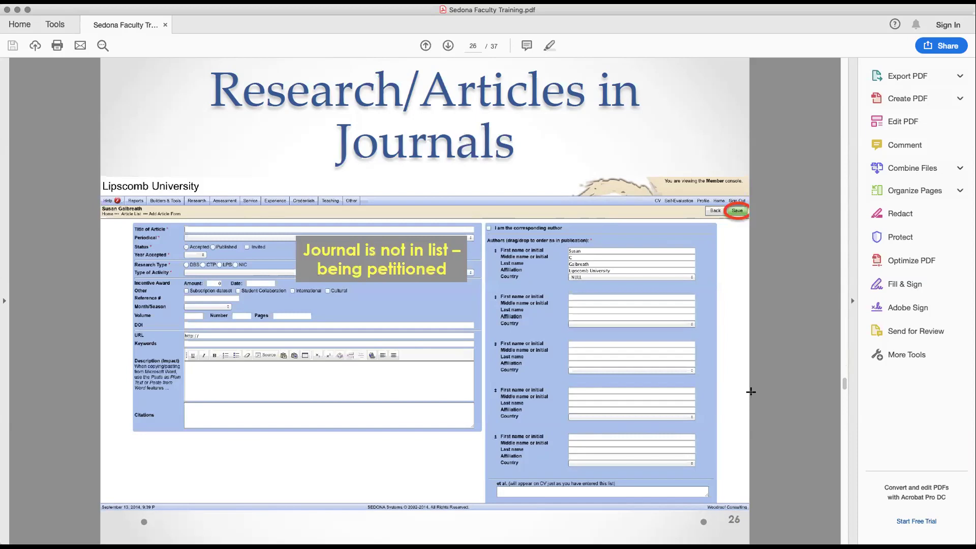
pyautogui.press('Right')
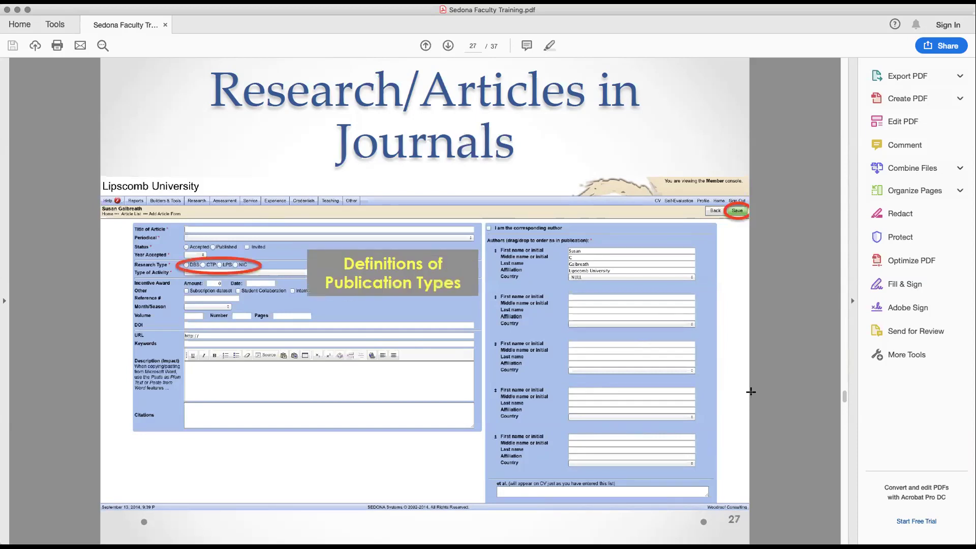
pyautogui.press('Right')
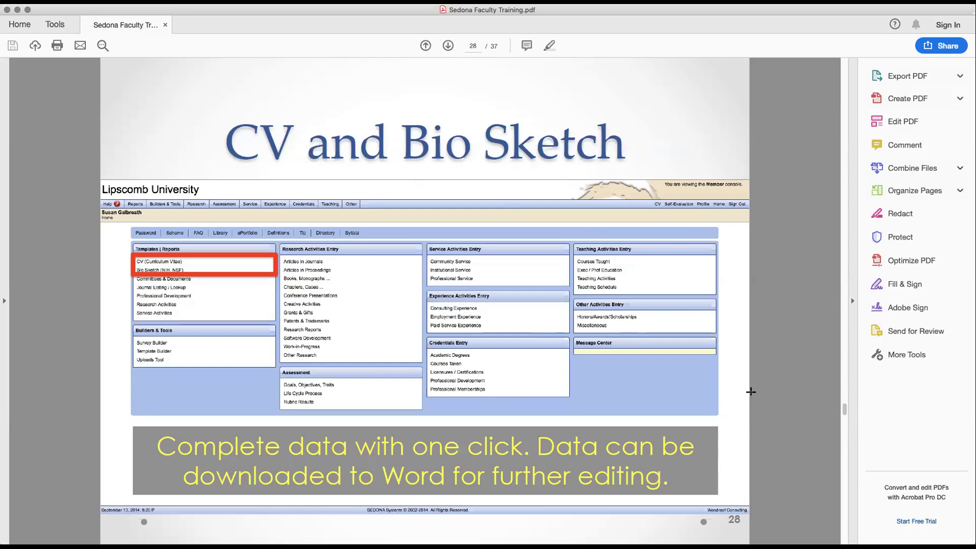
# Move past the CV Example slide to page 30, the Template Builder slide.
pyautogui.scroll(-1, 751, 391)
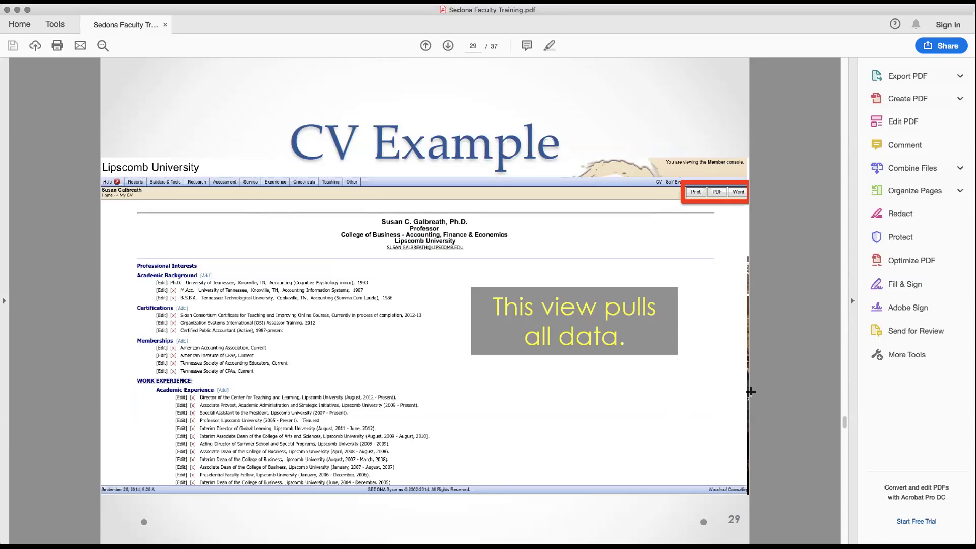
pyautogui.press('Right')
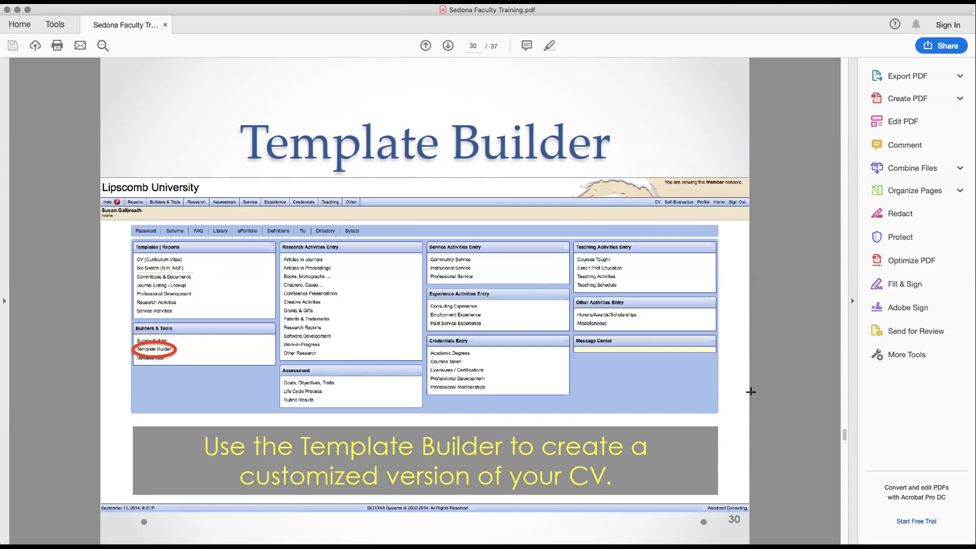
# Page through the Template Builder and College CV Template slides to the SCG CV Template settings slide, page 35.
pyautogui.press('Right')
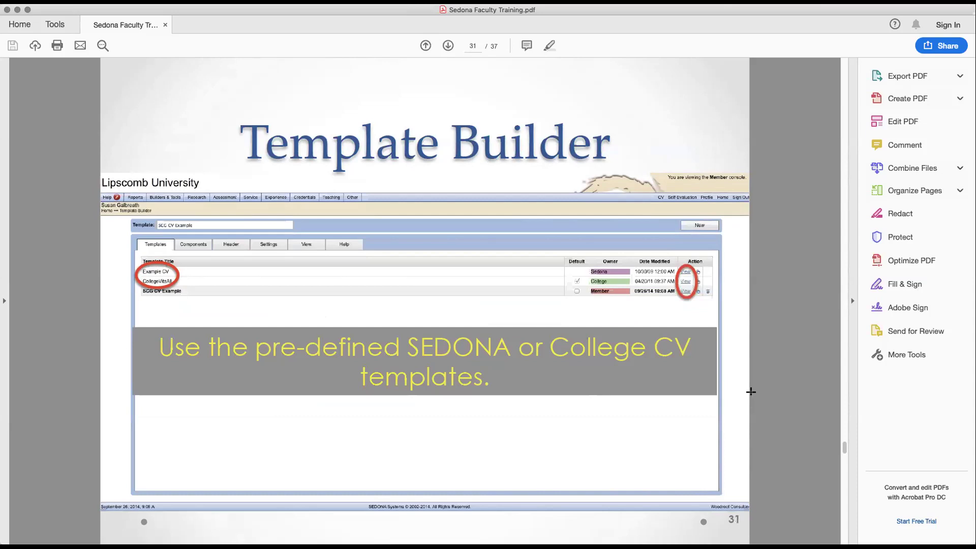
pyautogui.press('Right')
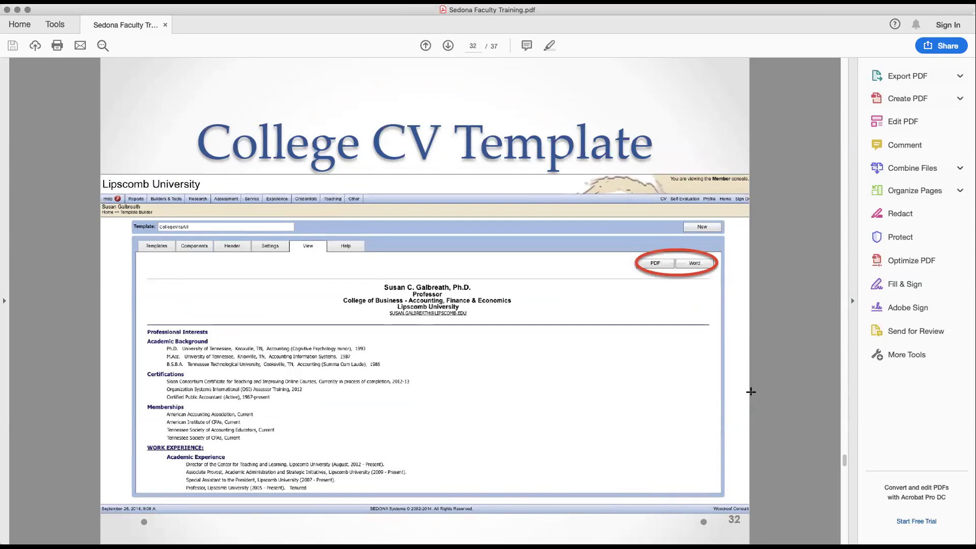
pyautogui.press('Right')
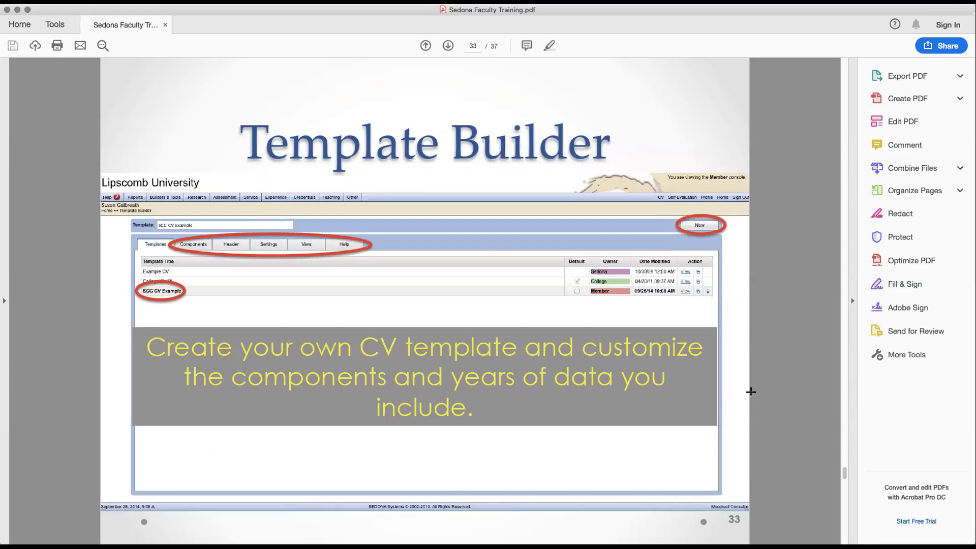
pyautogui.press('Right')
pyautogui.press('Right')
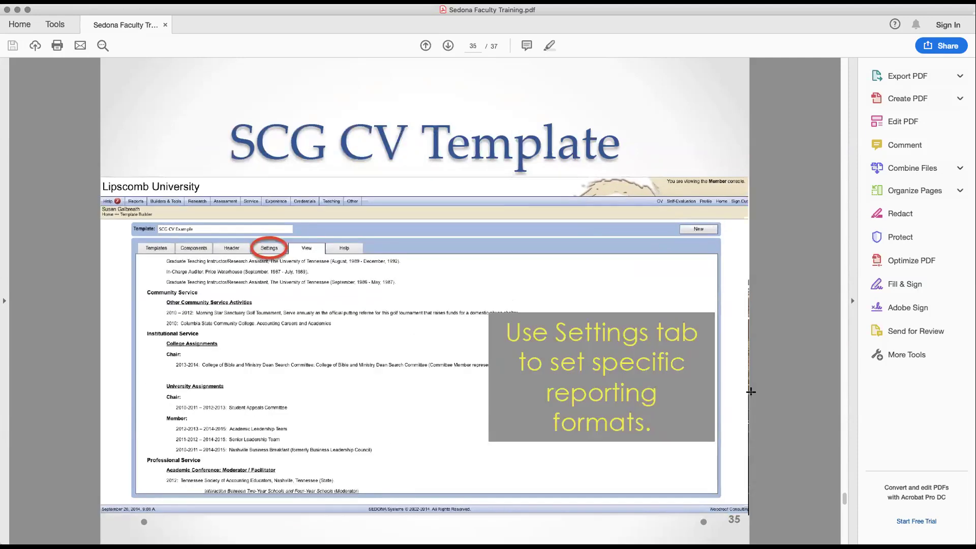
pyautogui.press('Right')
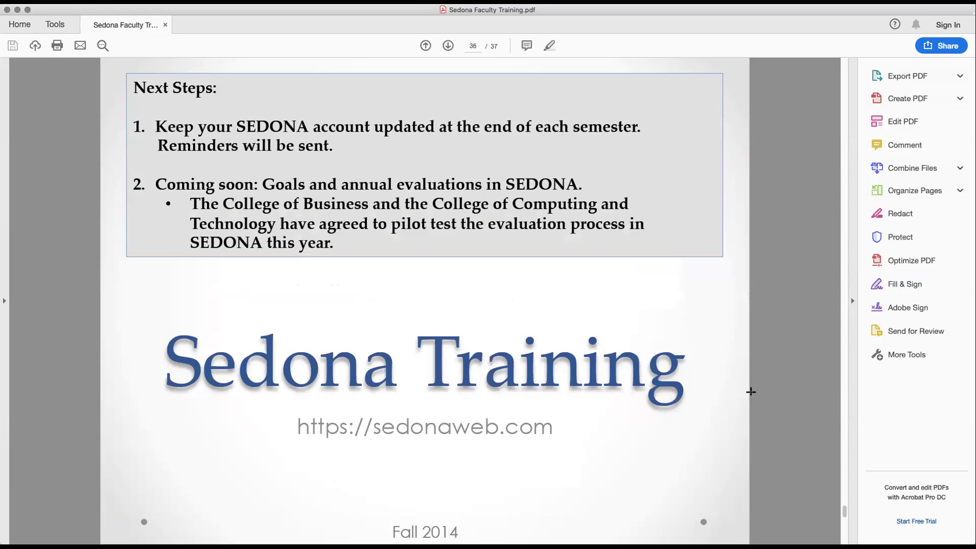
# Advance to the final page, 37 of 37, the Update Member Info slide.
pyautogui.press('Right')
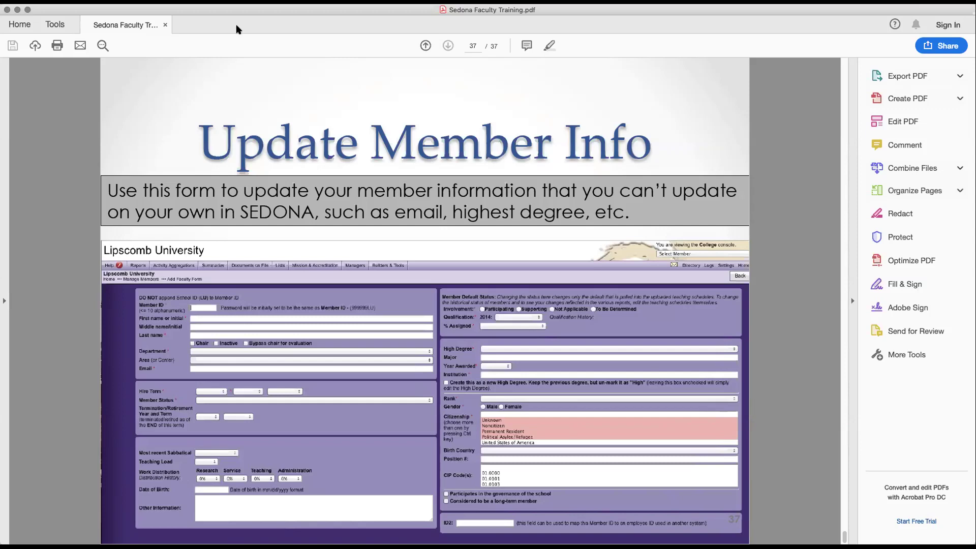
# Close the Acrobat training PDF, leaving the Zoom meeting window in view.
pyautogui.click(6, 10)
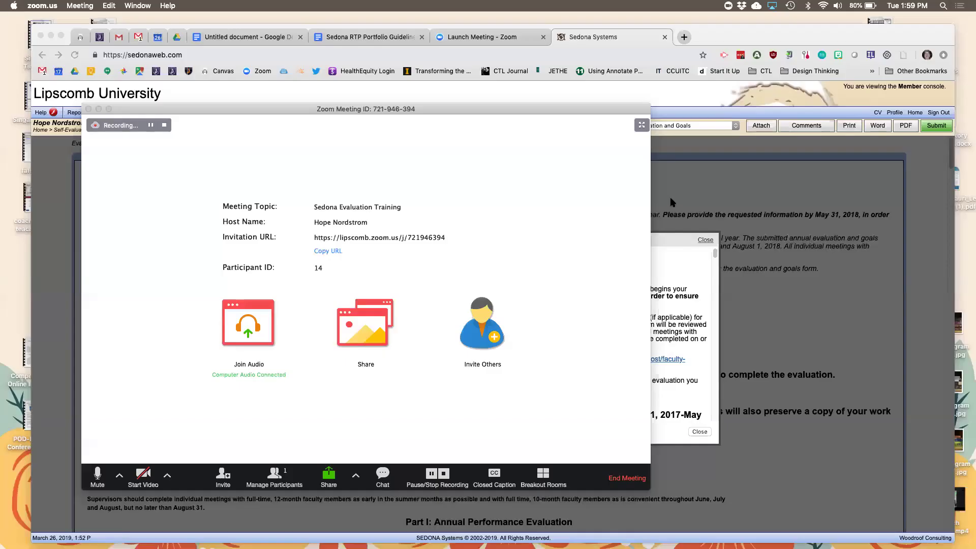
# Bring the Sedona page forward and review the 2017-18 comments down to the final submit instructions.
pyautogui.click(613, 315)
pyautogui.scroll(-3, 610, 330)
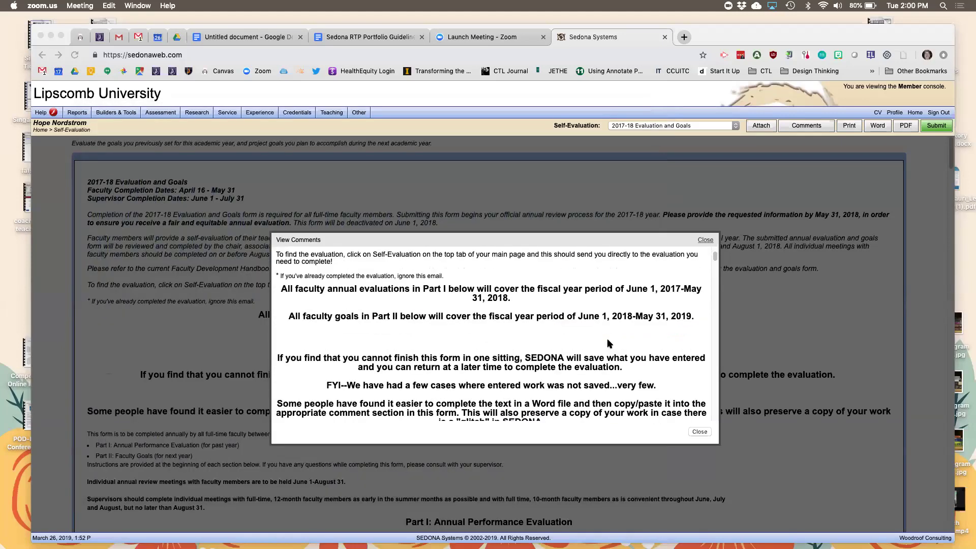
pyautogui.scroll(-10, 608, 343)
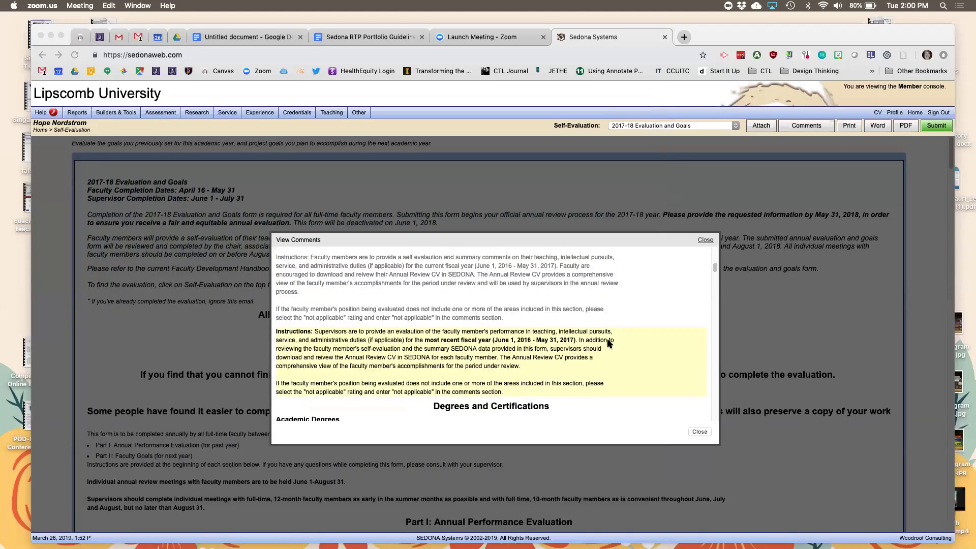
pyautogui.scroll(-15, 608, 341)
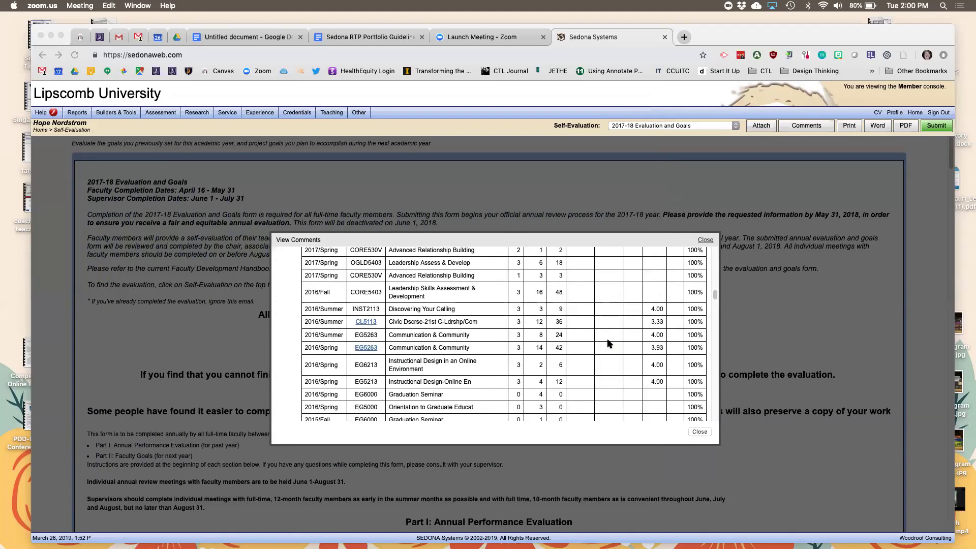
pyautogui.scroll(5, 607, 338)
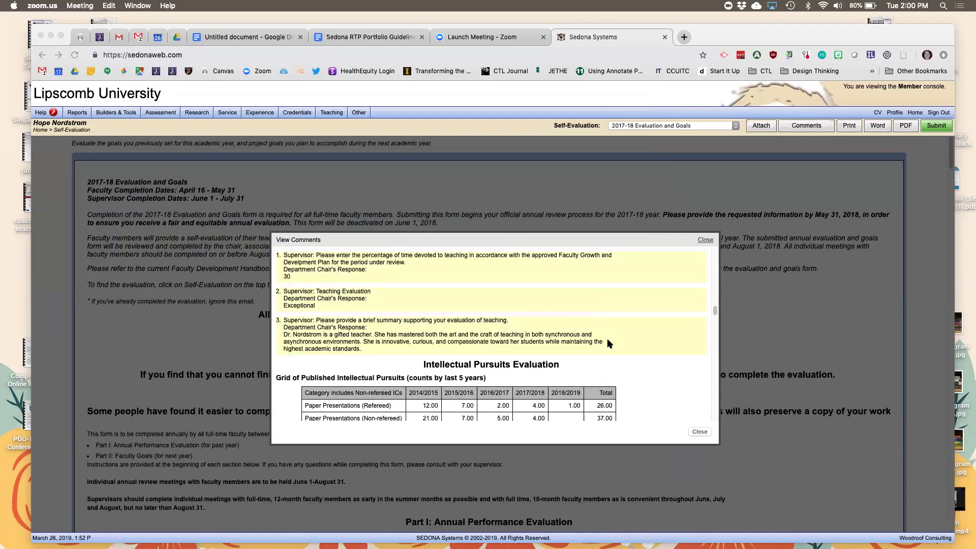
pyautogui.scroll(1, 607, 338)
pyautogui.scroll(-1, 606, 337)
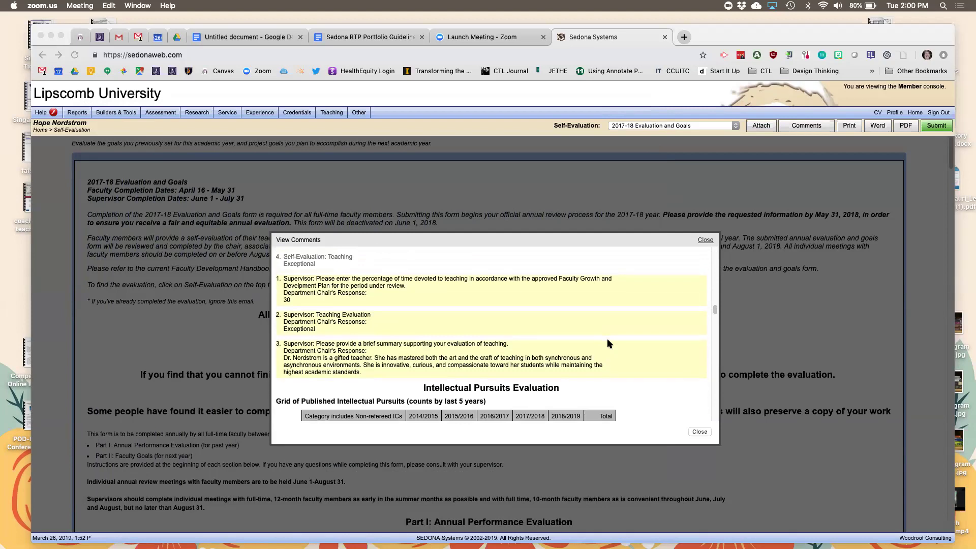
pyautogui.scroll(-4, 606, 337)
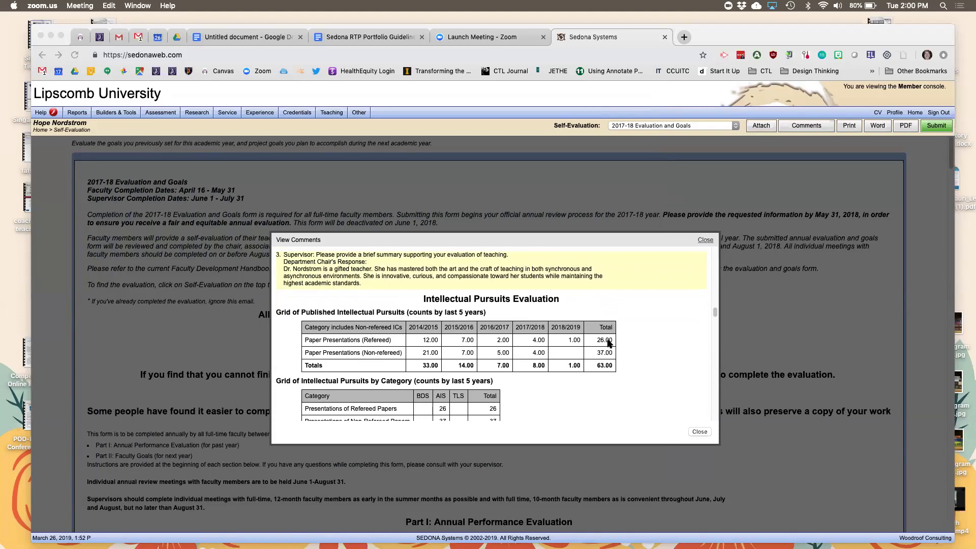
pyautogui.scroll(1, 608, 343)
pyautogui.scroll(-10, 607, 343)
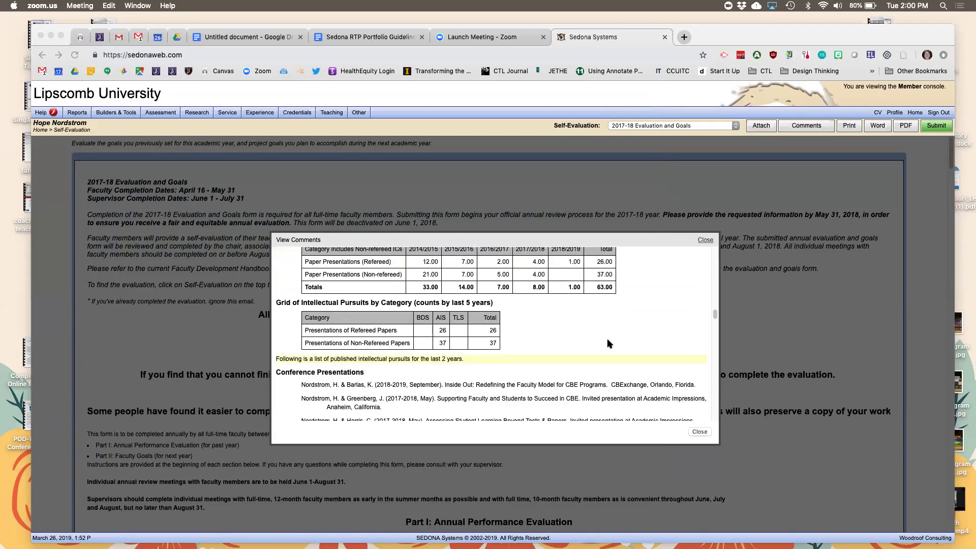
pyautogui.scroll(-15, 608, 343)
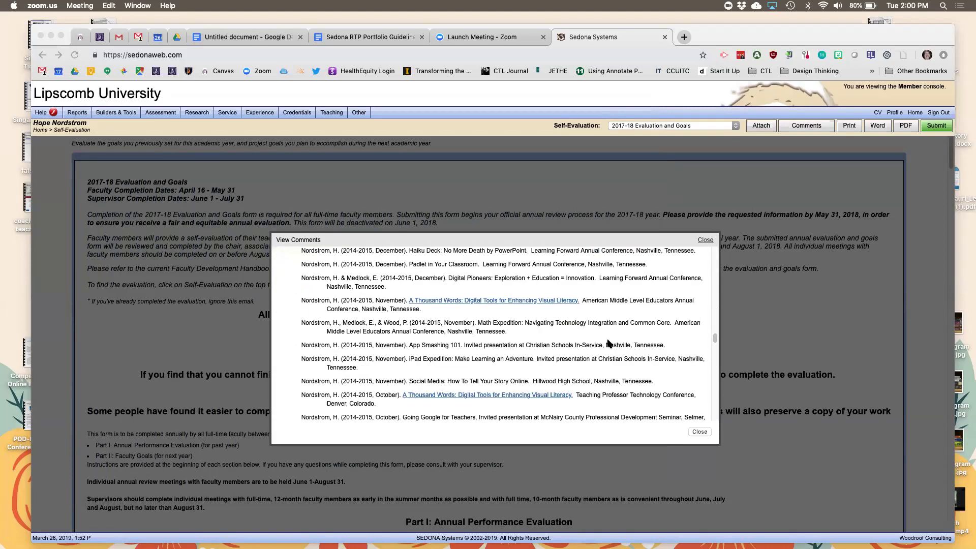
pyautogui.scroll(-3, 607, 343)
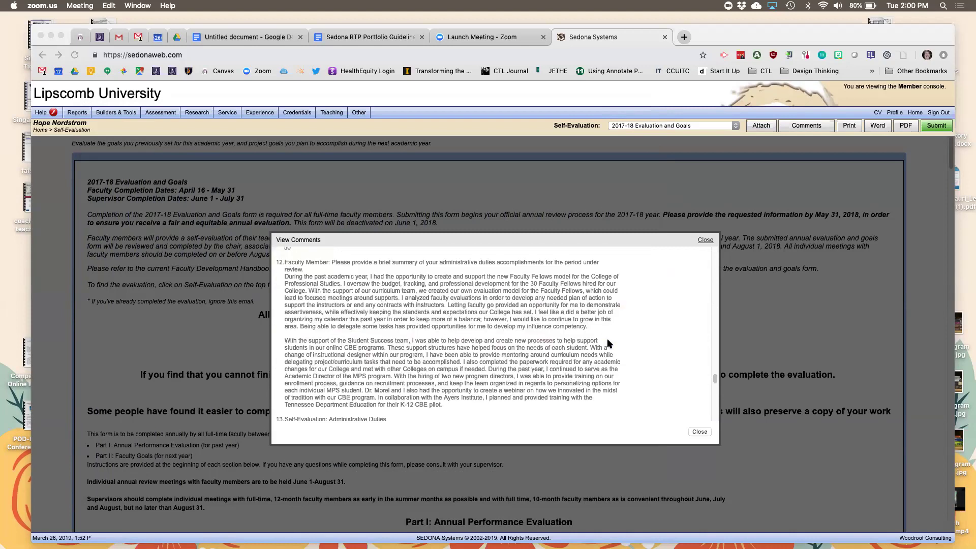
pyautogui.scroll(4, 607, 343)
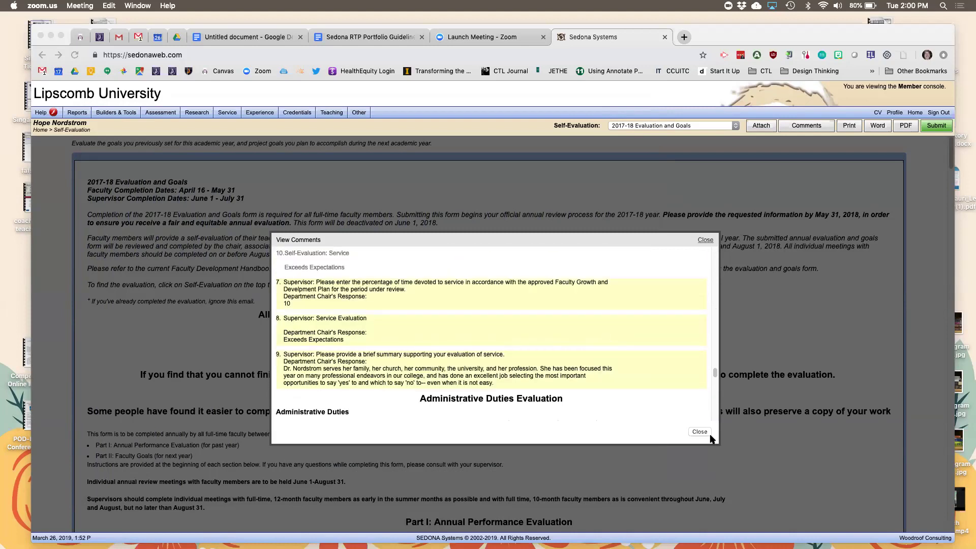
pyautogui.scroll(-6, 660, 405)
pyautogui.scroll(-15, 660, 405)
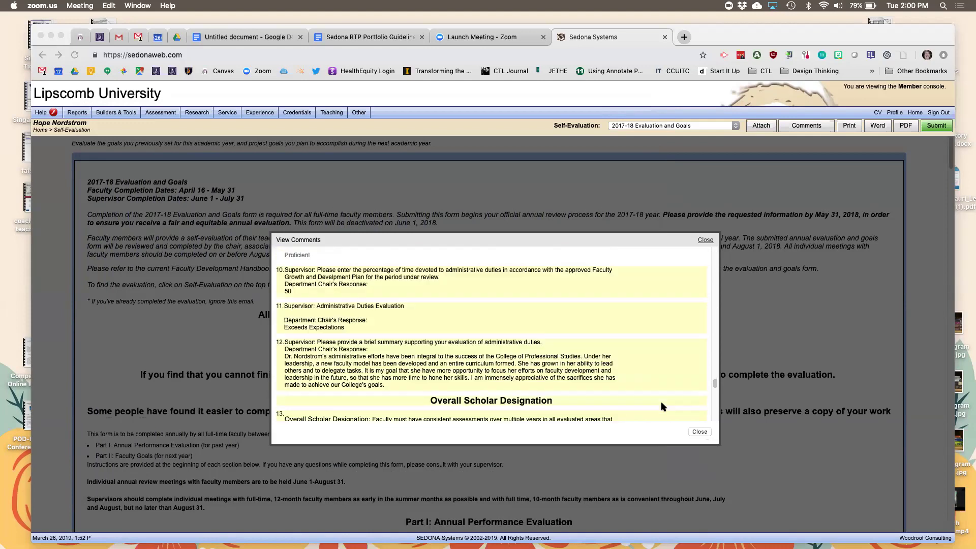
pyautogui.scroll(1, 661, 407)
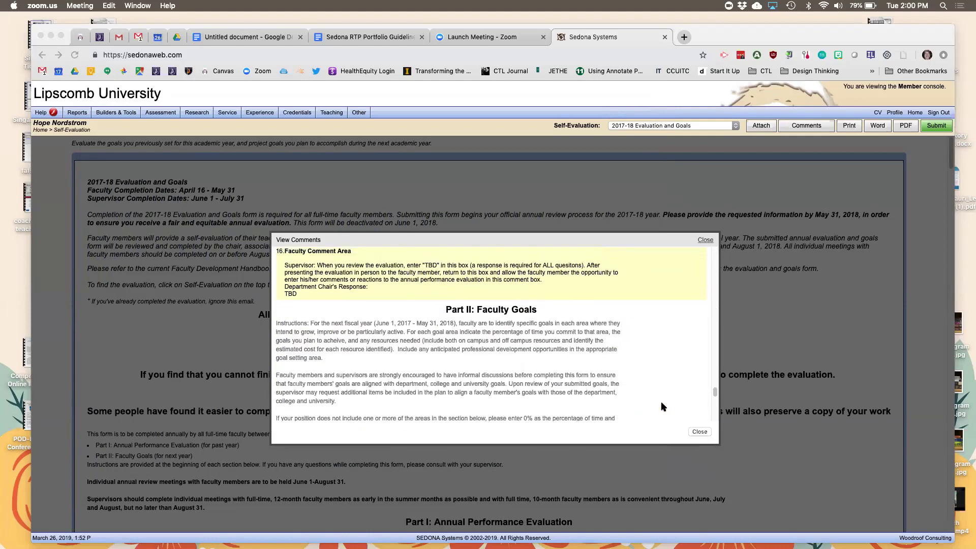
pyautogui.scroll(-20, 662, 406)
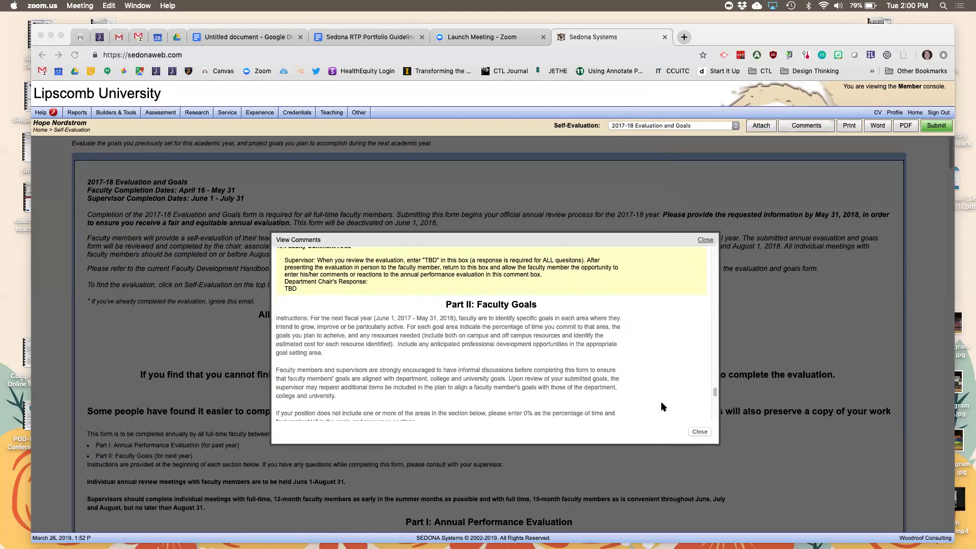
pyautogui.click(699, 432)
# Close the comments and switch the Self-Evaluation form to 2018-19 Goals for New Faculty.
pyautogui.click(701, 433)
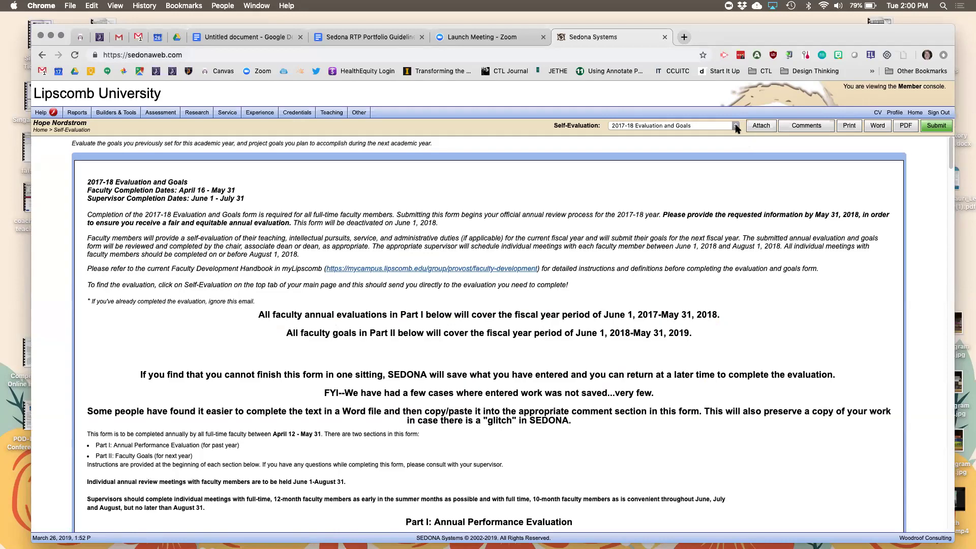
pyautogui.click(736, 128)
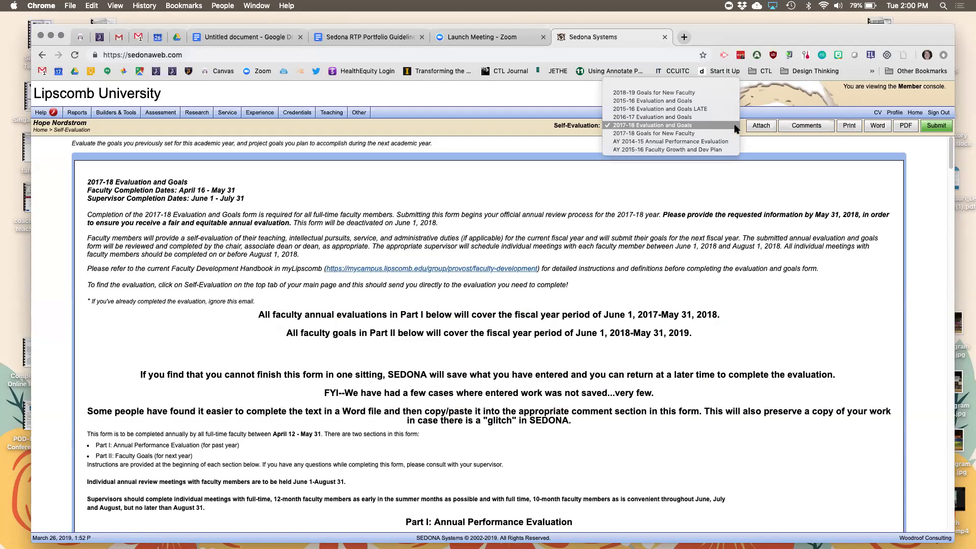
pyautogui.click(703, 97)
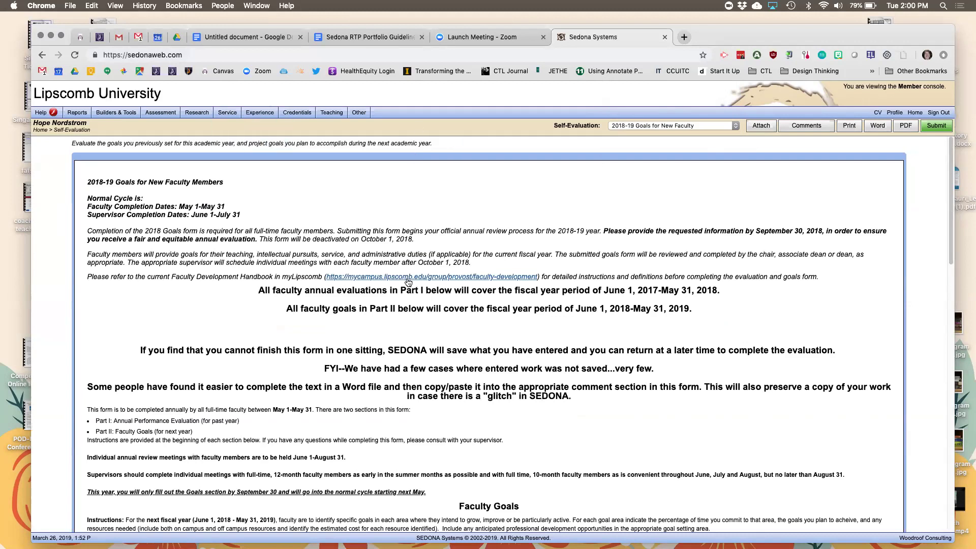
pyautogui.scroll(-15, 407, 278)
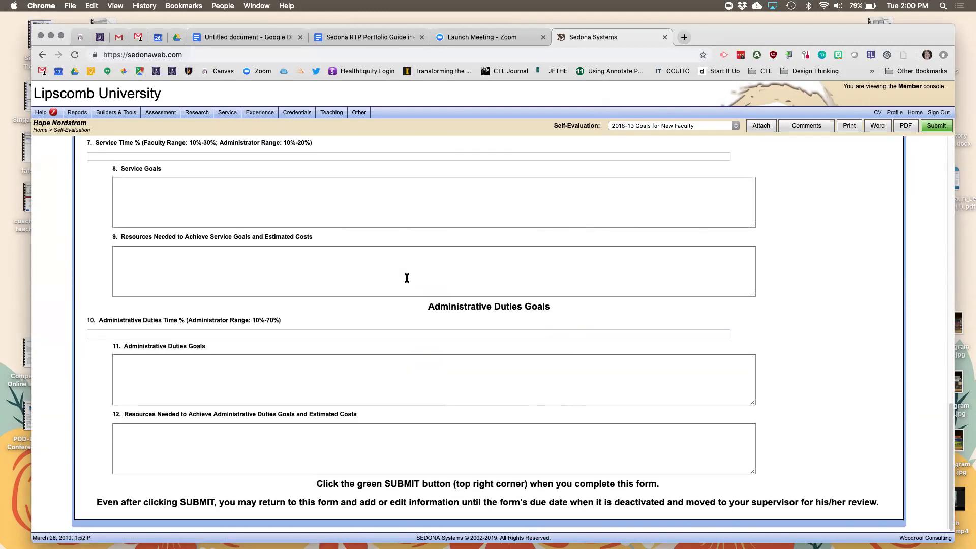
pyautogui.scroll(15, 406, 278)
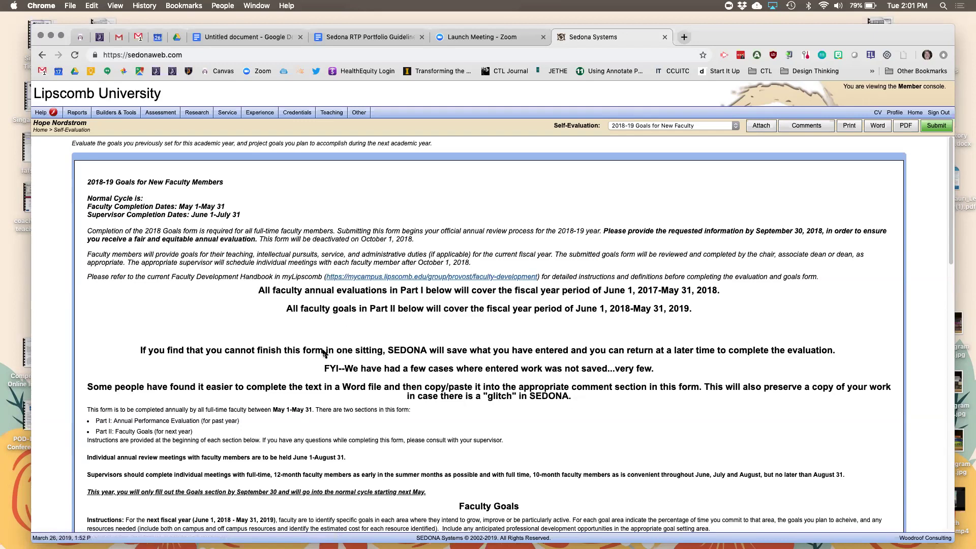
pyautogui.scroll(-5, 332, 389)
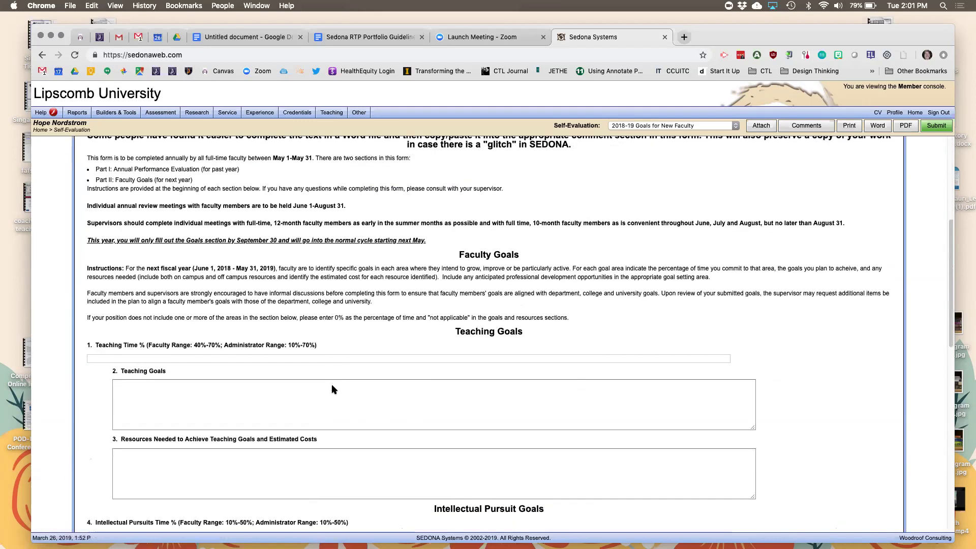
pyautogui.scroll(-1, 331, 389)
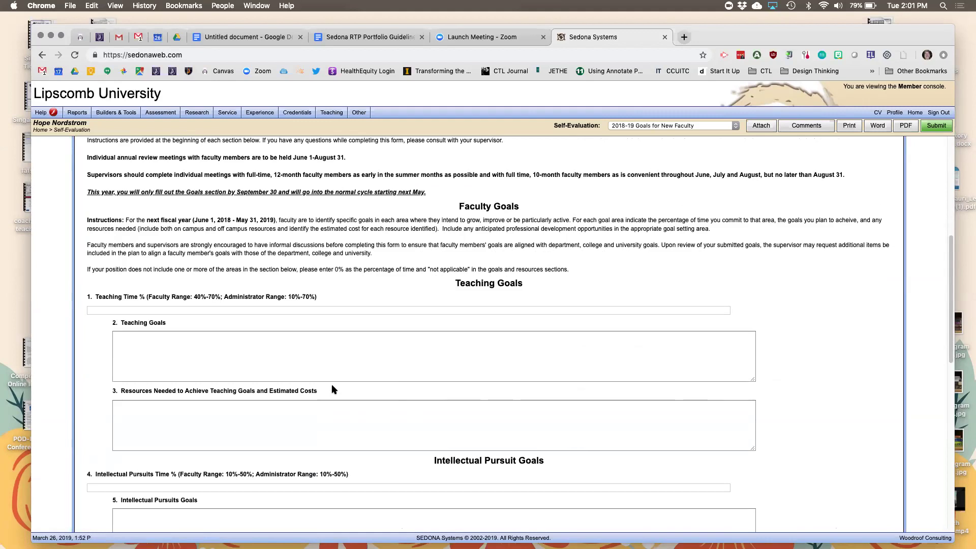
pyautogui.scroll(5, 331, 383)
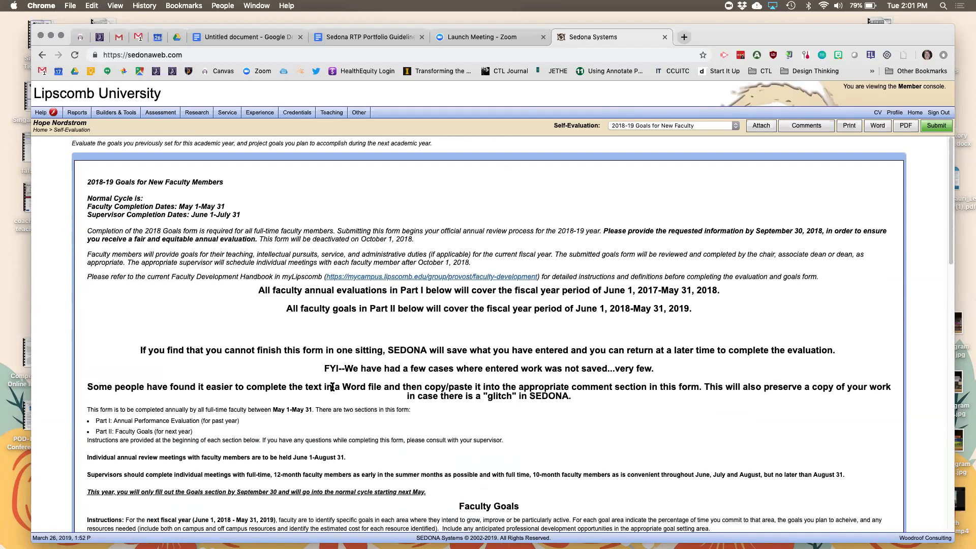
# Go Home, reopen the Self-Evaluation tab, and list the available evaluation forms.
pyautogui.click(914, 113)
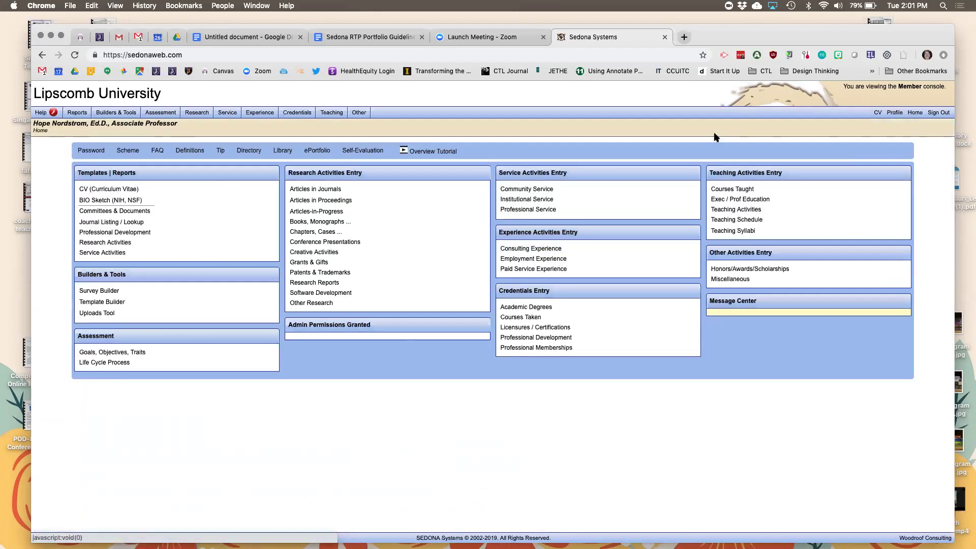
pyautogui.click(358, 152)
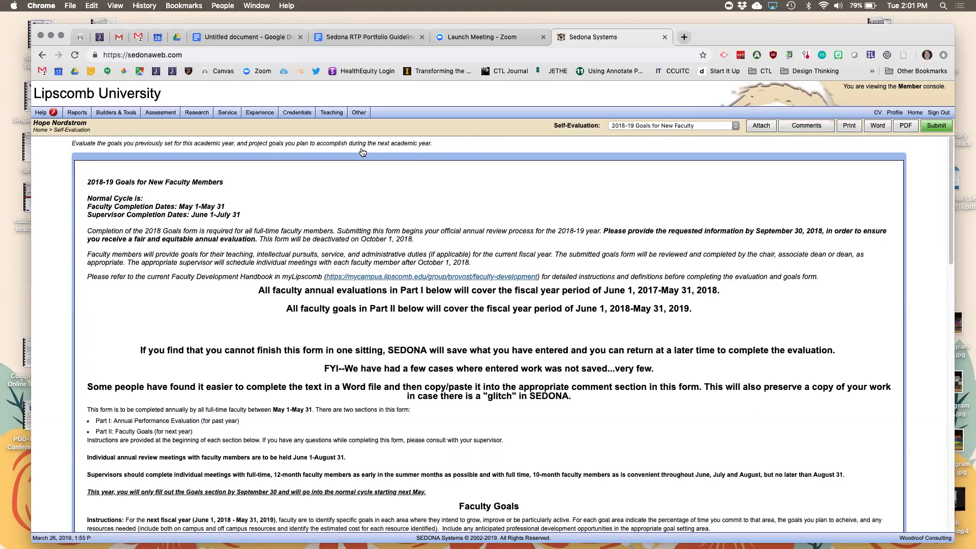
pyautogui.click(734, 128)
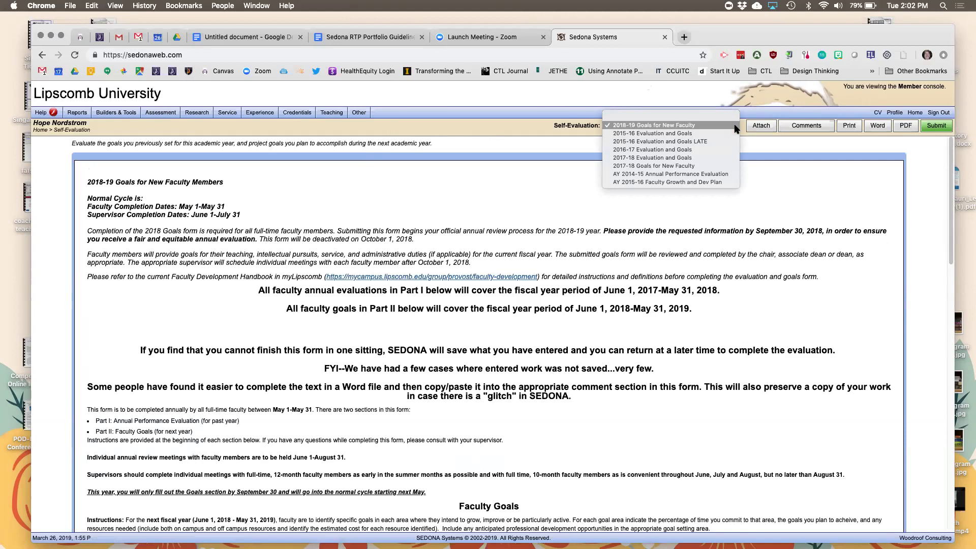
# Keep 2018-19 Goals for New Faculty selected and scroll to the empty Teaching Goals fields.
pyautogui.click(734, 125)
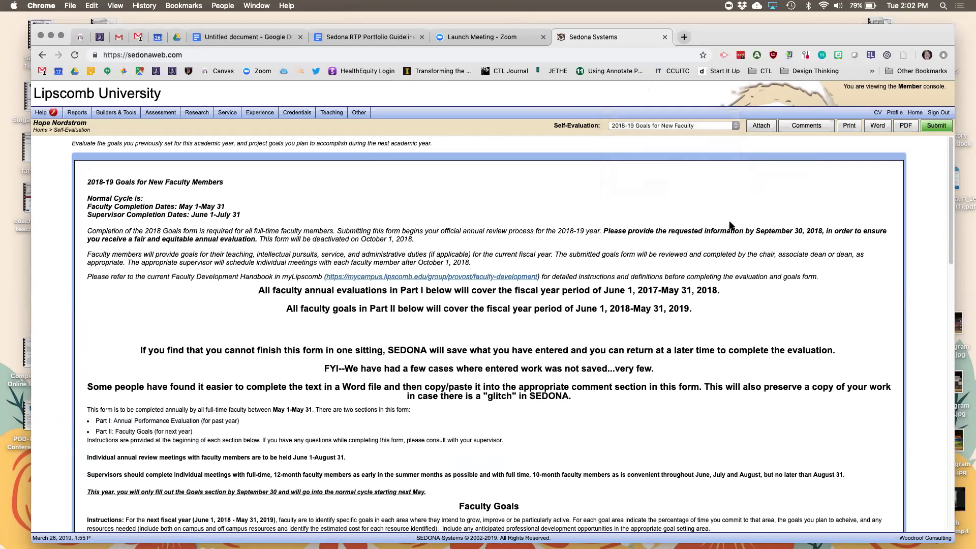
pyautogui.scroll(-10, 730, 225)
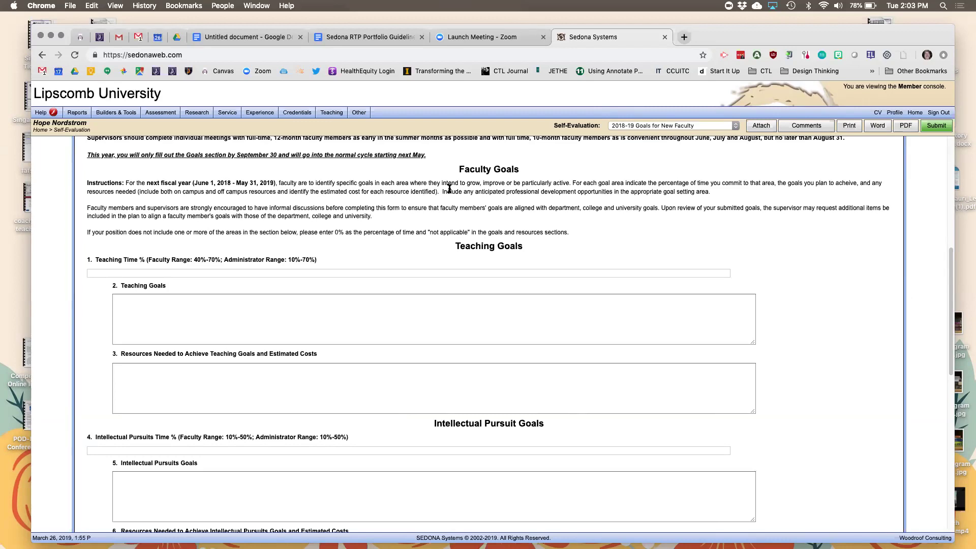
pyautogui.click(735, 127)
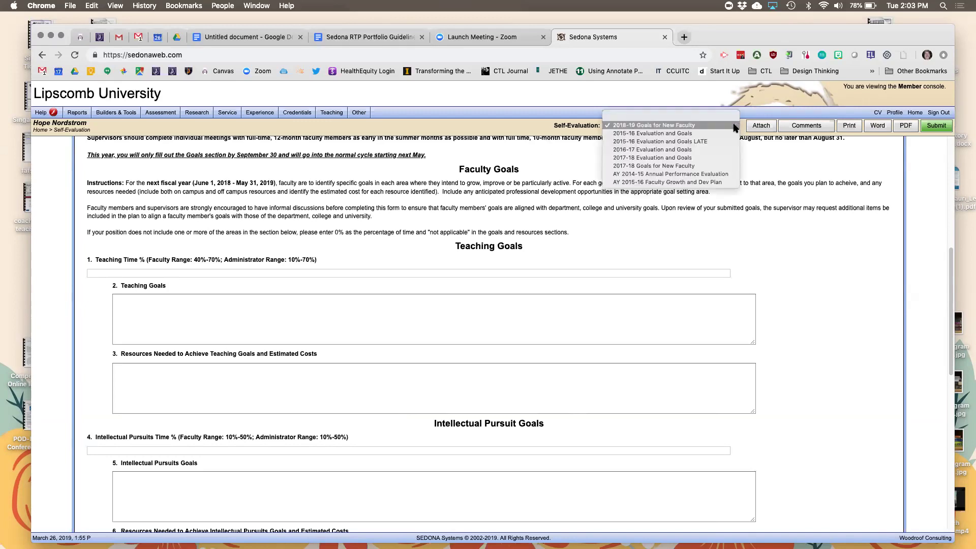
pyautogui.click(735, 127)
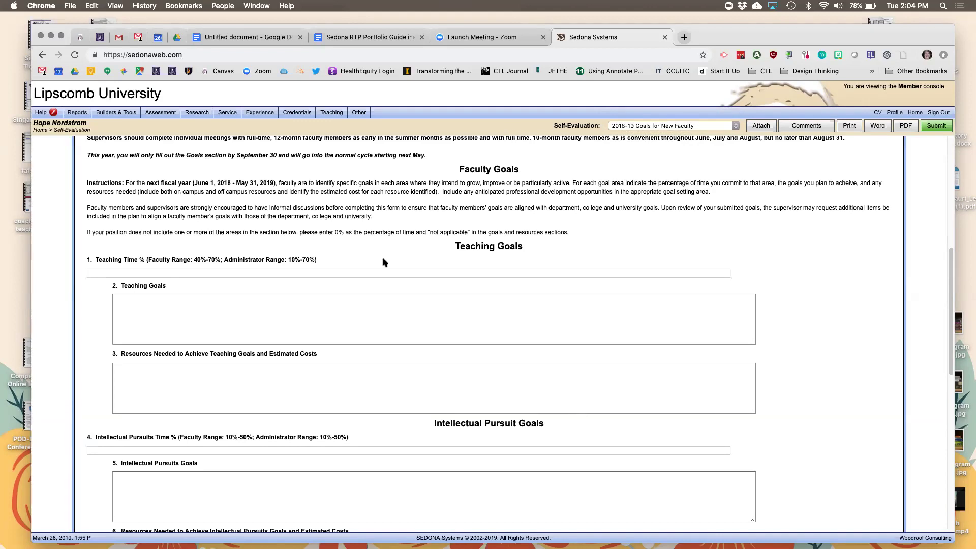
pyautogui.scroll(-2, 382, 262)
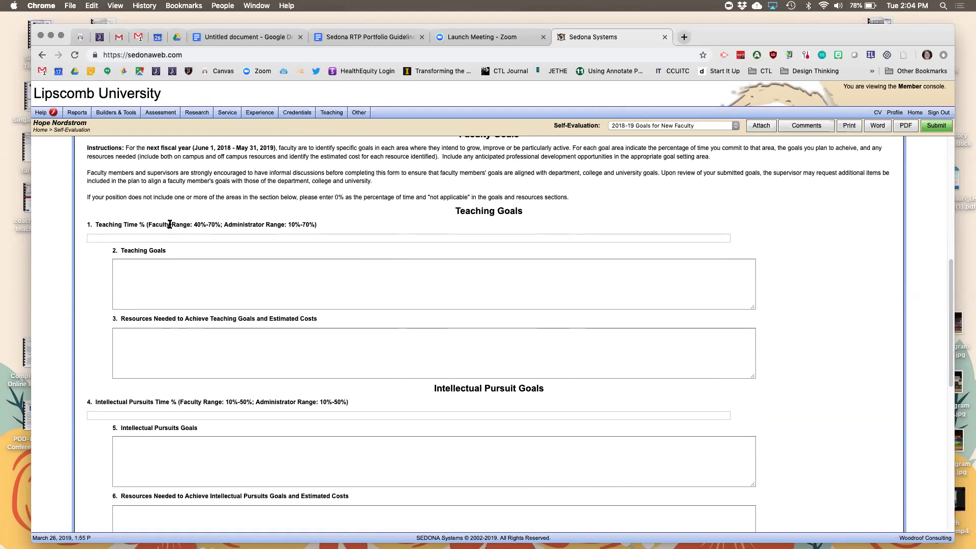
pyautogui.scroll(-5, 116, 227)
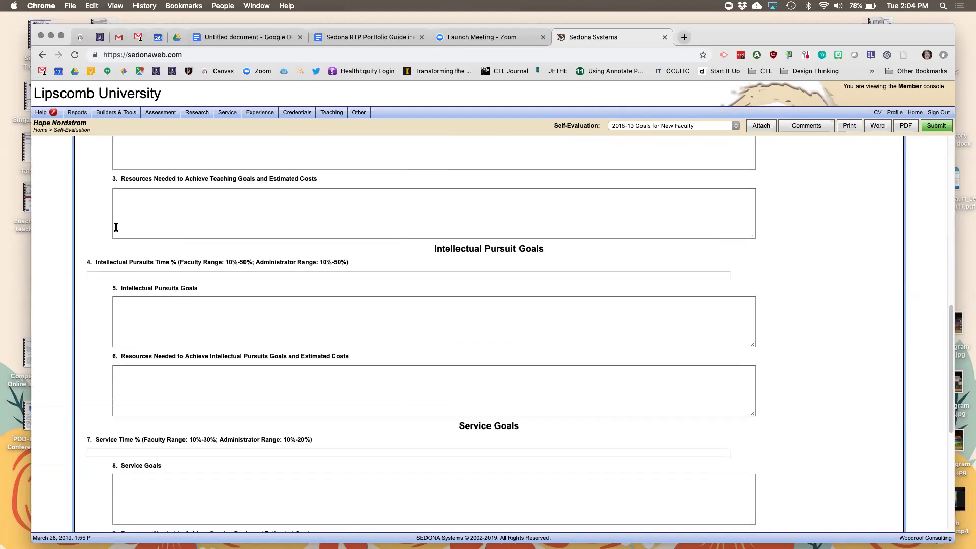
pyautogui.scroll(3, 115, 227)
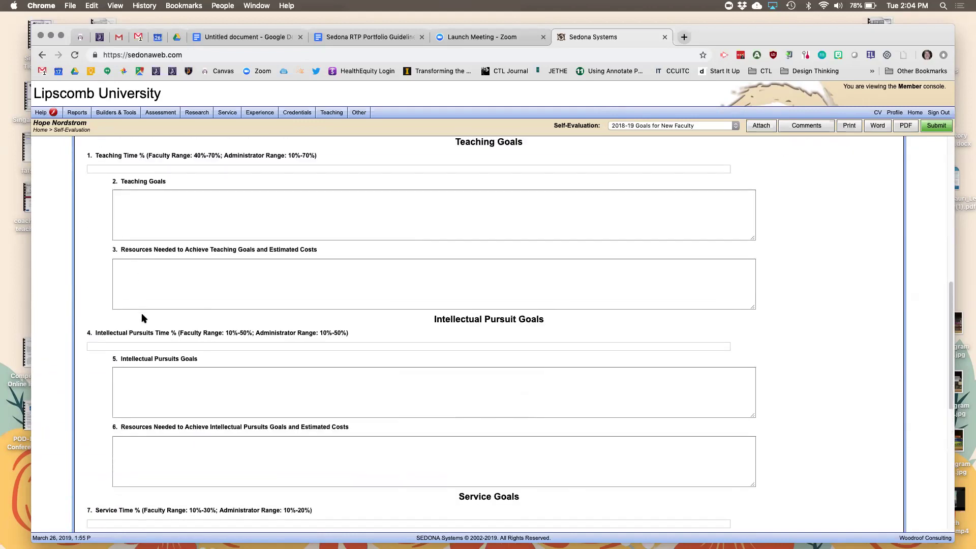
pyautogui.scroll(-4, 142, 313)
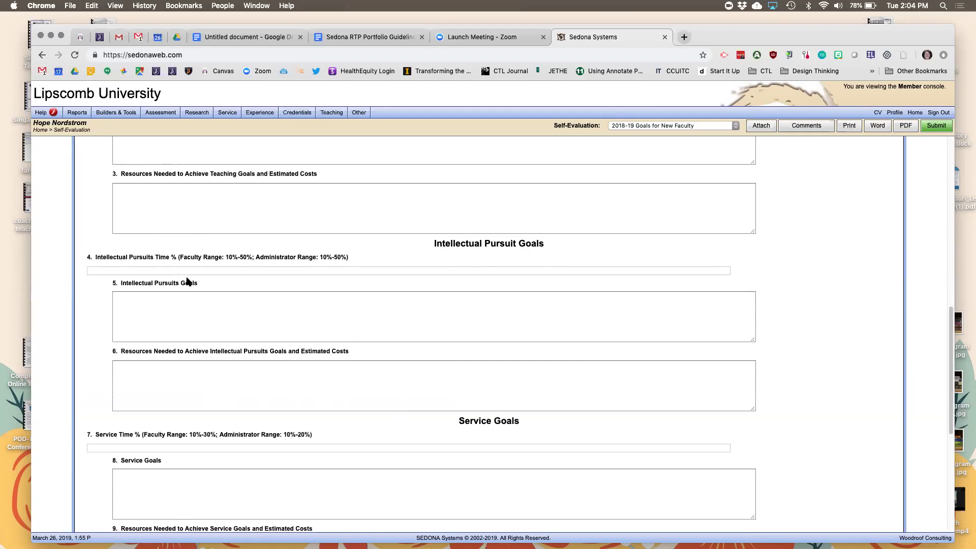
pyautogui.scroll(-2, 188, 281)
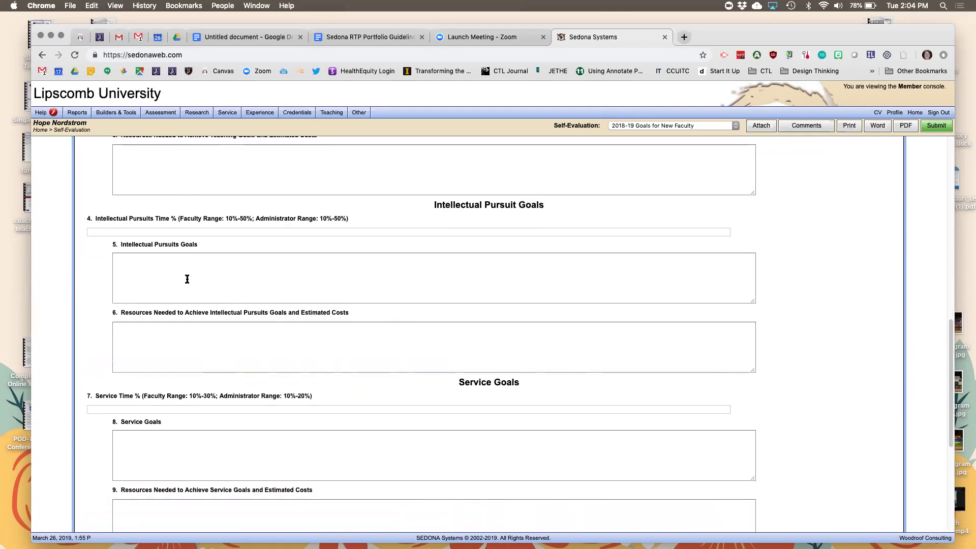
pyautogui.scroll(-3, 187, 279)
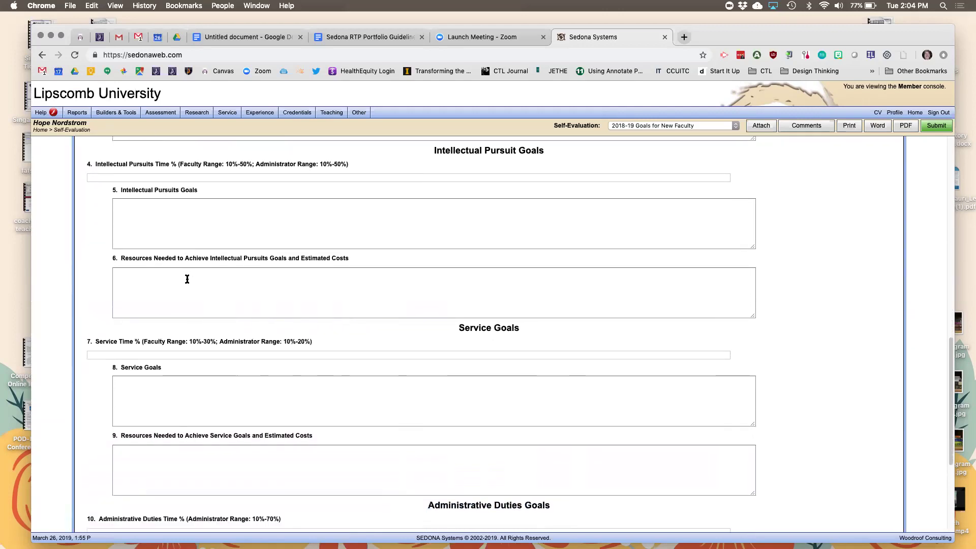
pyautogui.scroll(-4, 187, 279)
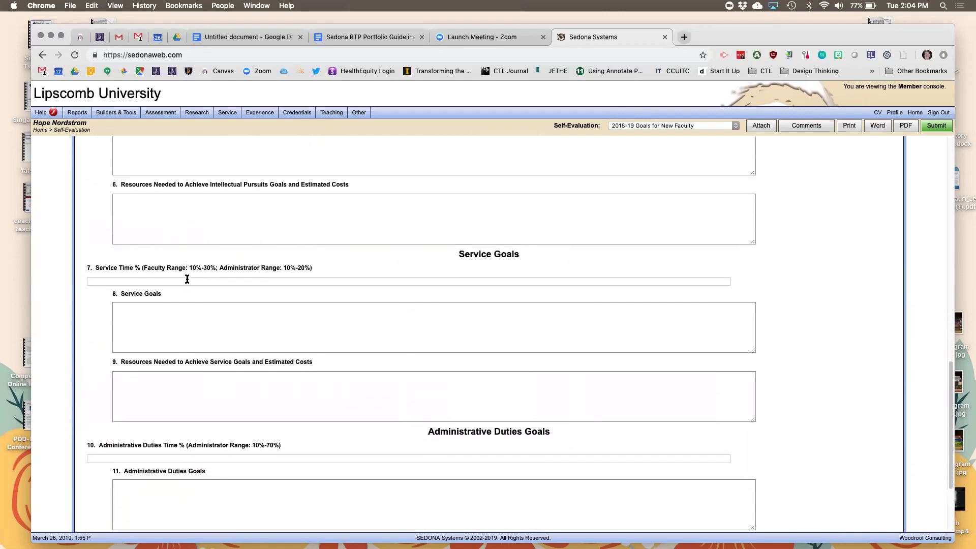
pyautogui.scroll(-5, 187, 279)
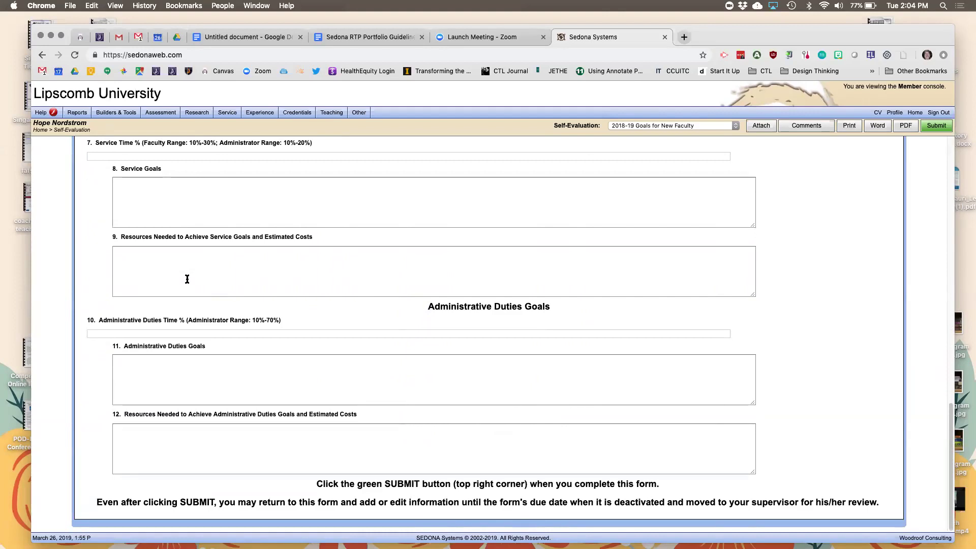
pyautogui.scroll(6, 187, 279)
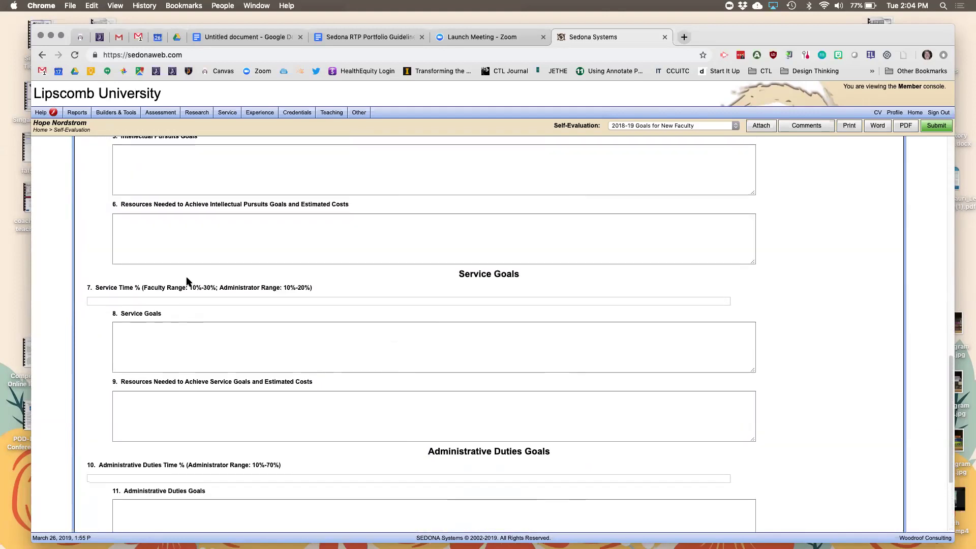
pyautogui.scroll(5, 187, 279)
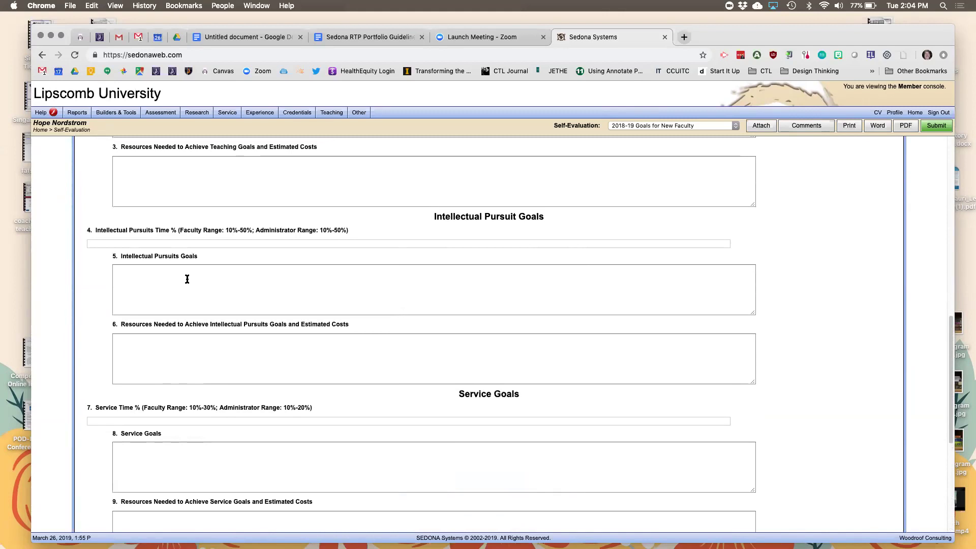
pyautogui.scroll(-10, 187, 279)
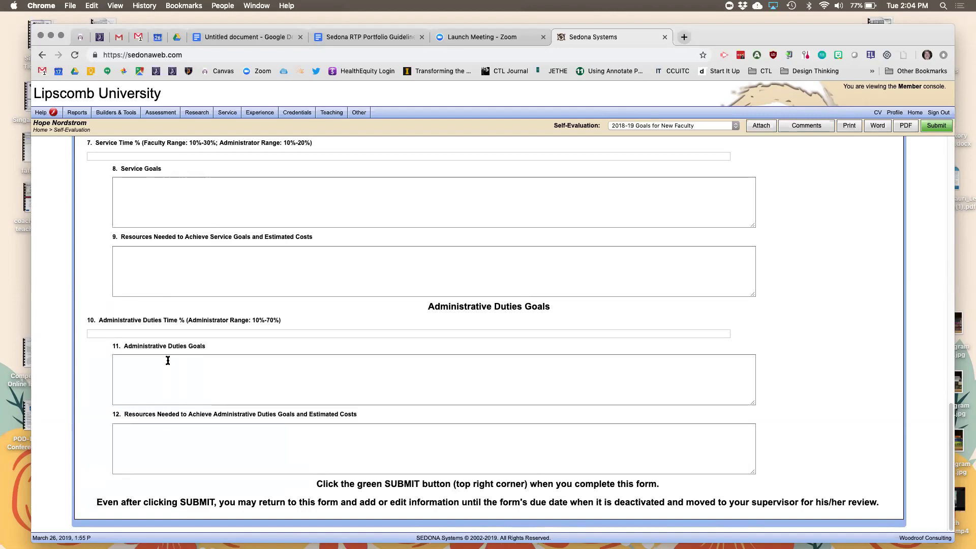
pyautogui.scroll(10, 508, 396)
pyautogui.scroll(5, 508, 397)
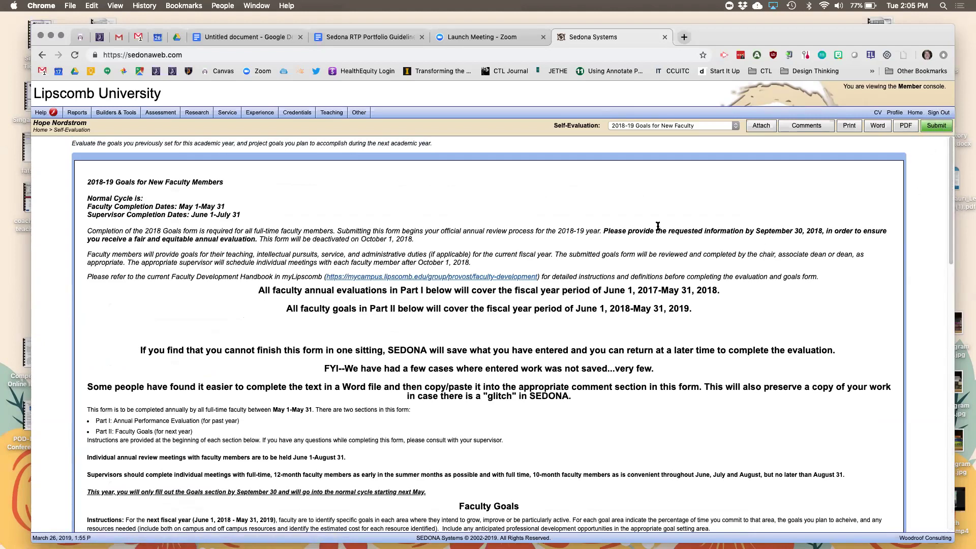
# Choose 2017-18 Evaluation and Goals from the Self-Evaluation dropdown.
pyautogui.click(735, 126)
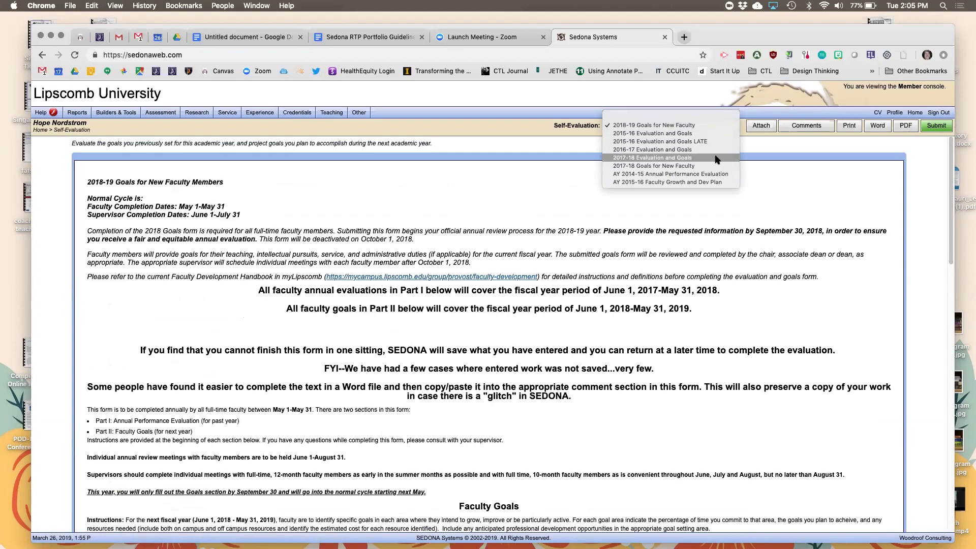
pyautogui.click(718, 158)
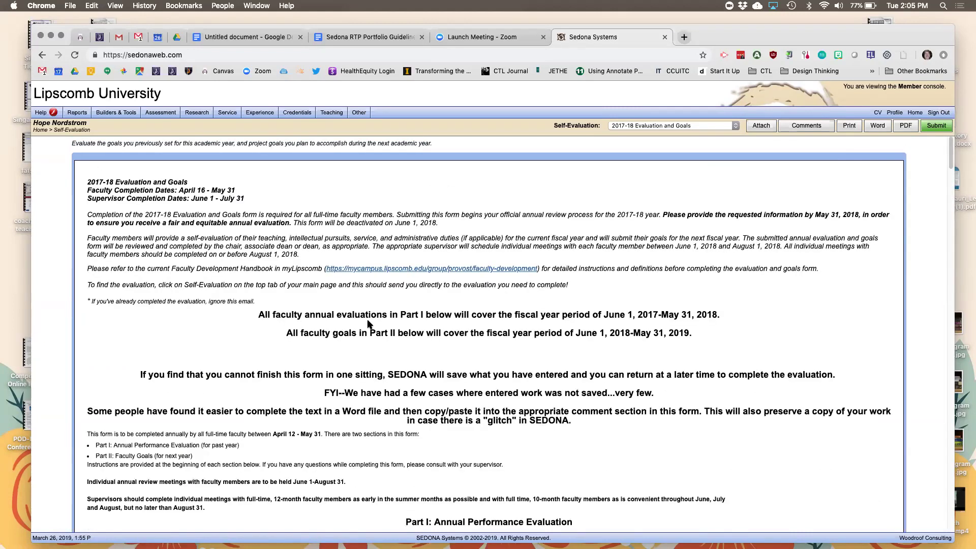
# Scroll past Part I to the completed teaching section: 30% teaching time, Exceptional self-rating.
pyautogui.scroll(-10, 287, 412)
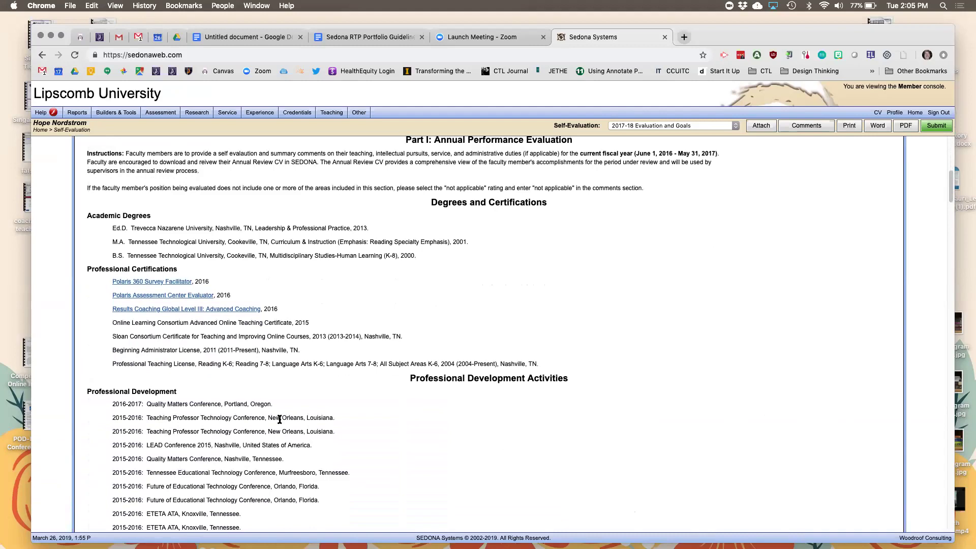
pyautogui.scroll(-8, 279, 419)
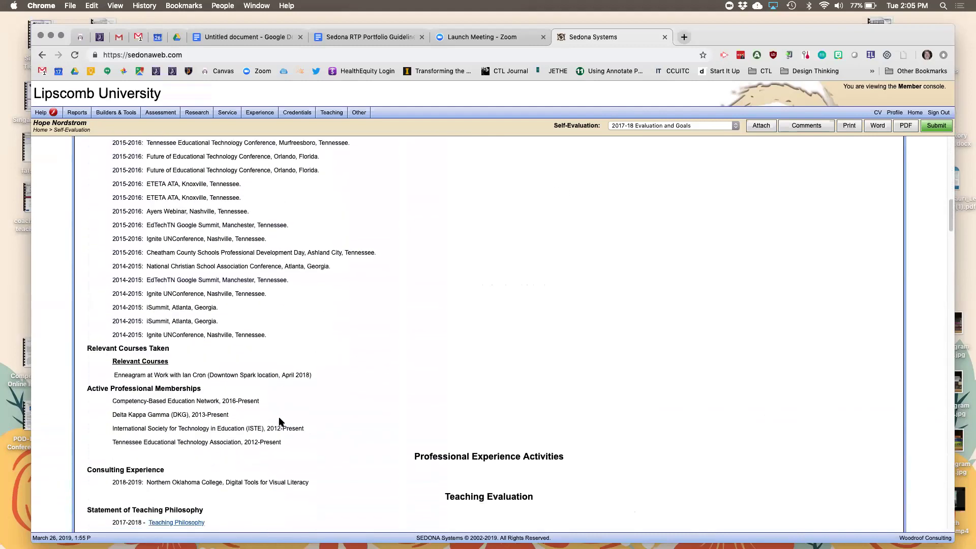
pyautogui.scroll(-20, 279, 421)
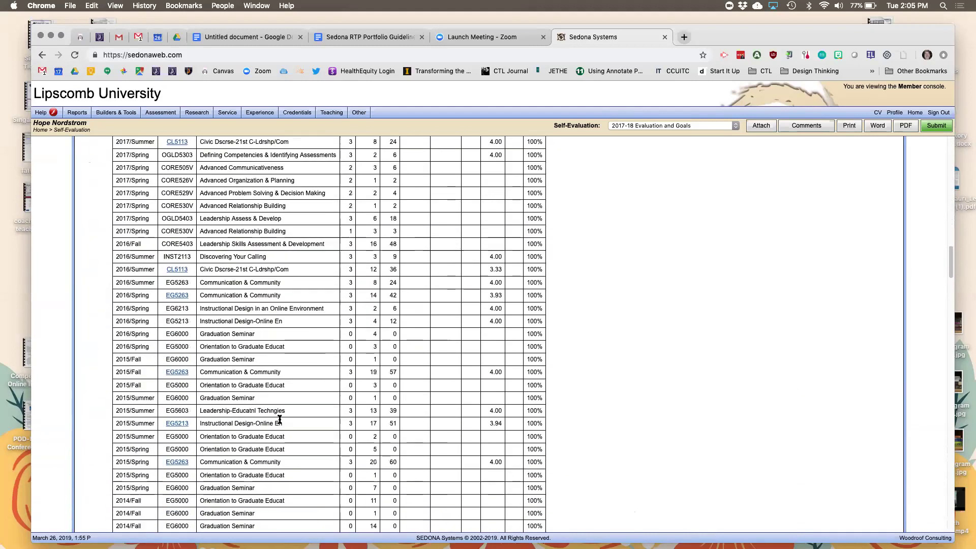
pyautogui.scroll(-5, 279, 418)
pyautogui.scroll(3, 277, 424)
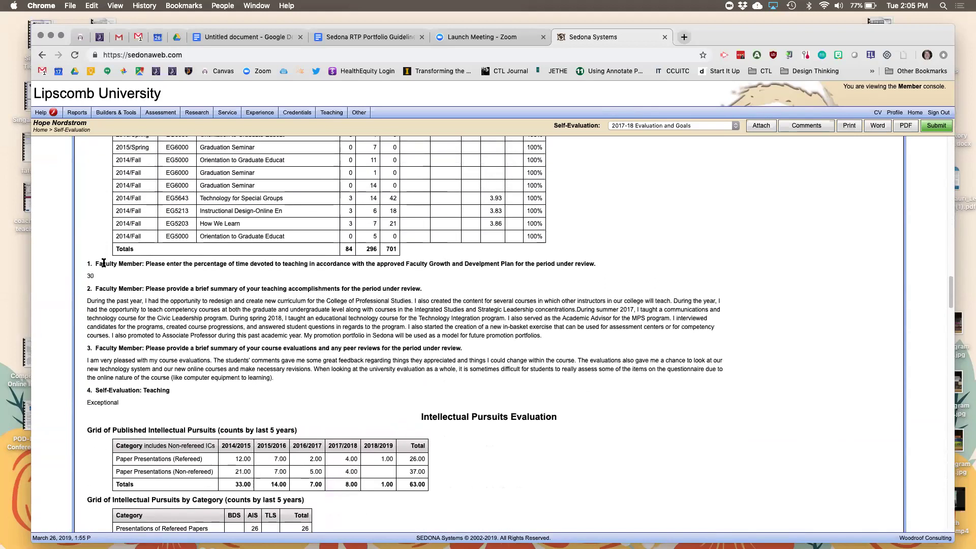
# Scroll down the enlarged 2017-18 form to read the teaching answers and Intellectual Pursuits grids.
pyautogui.scroll(5, 104, 263)
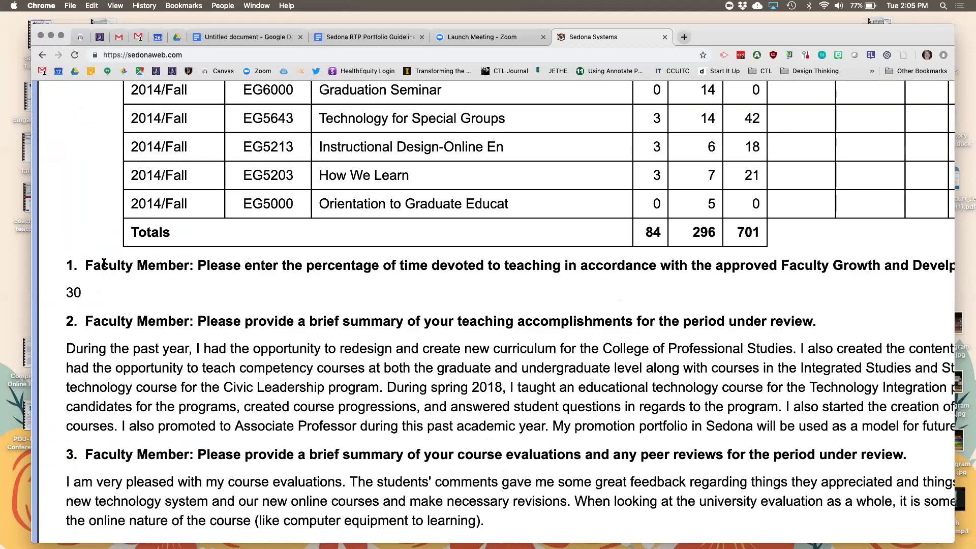
pyautogui.scroll(-5, 104, 263)
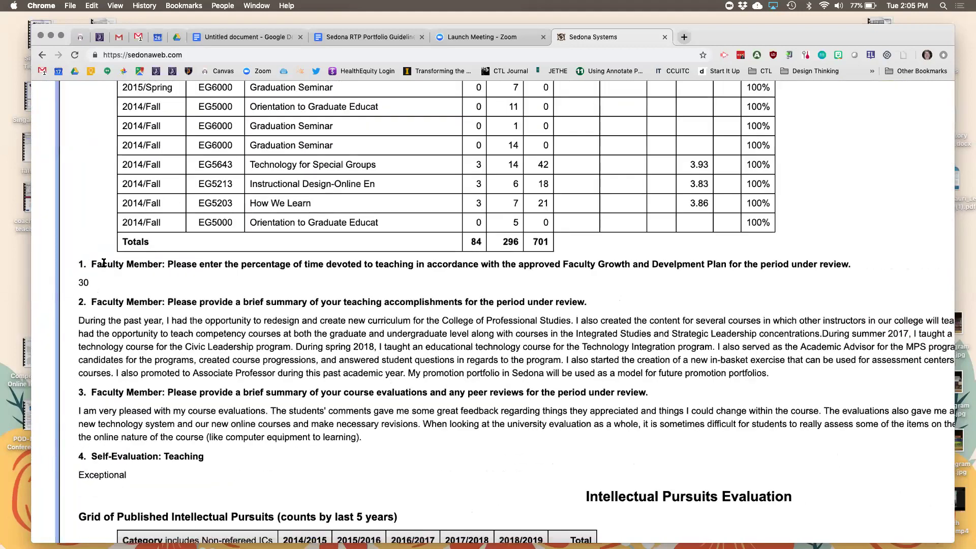
pyautogui.scroll(2, 104, 262)
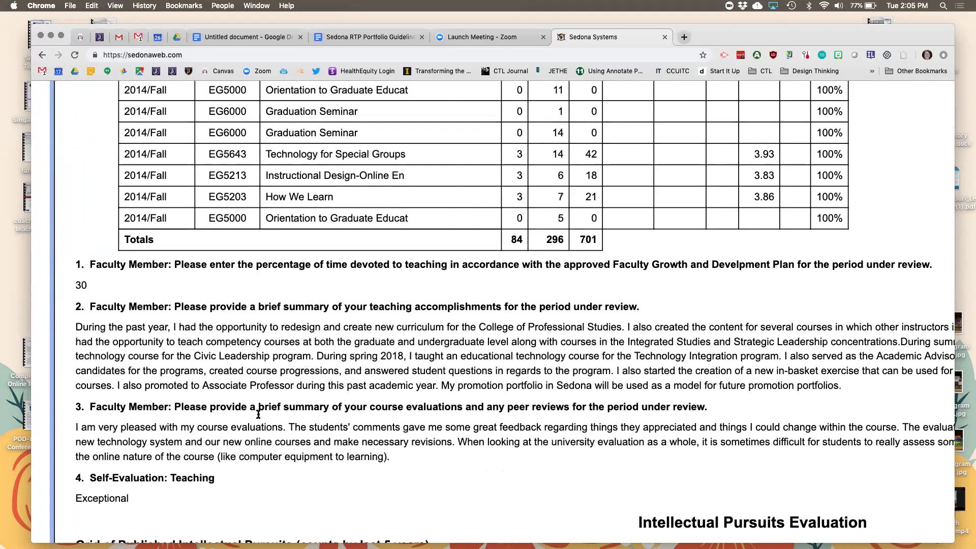
pyautogui.scroll(-3, 258, 427)
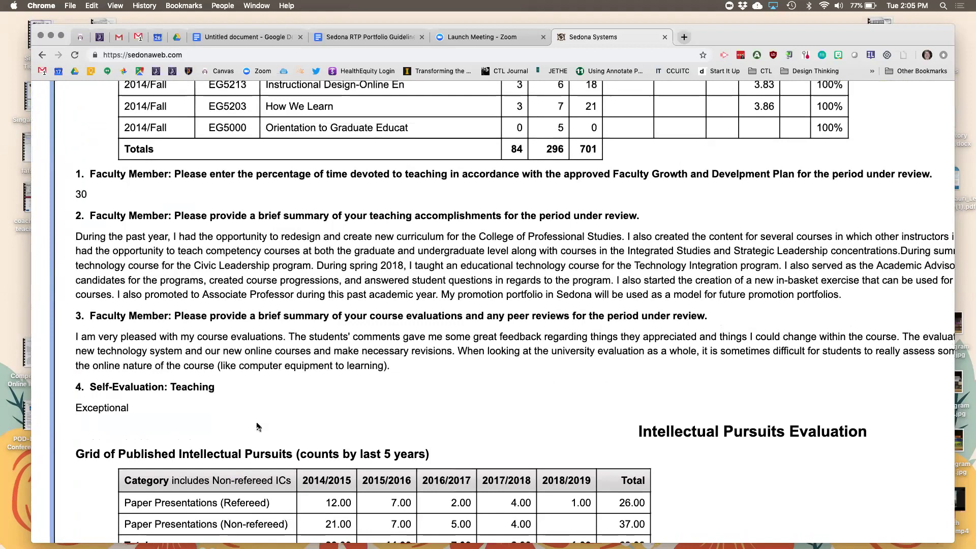
pyautogui.scroll(-3, 258, 427)
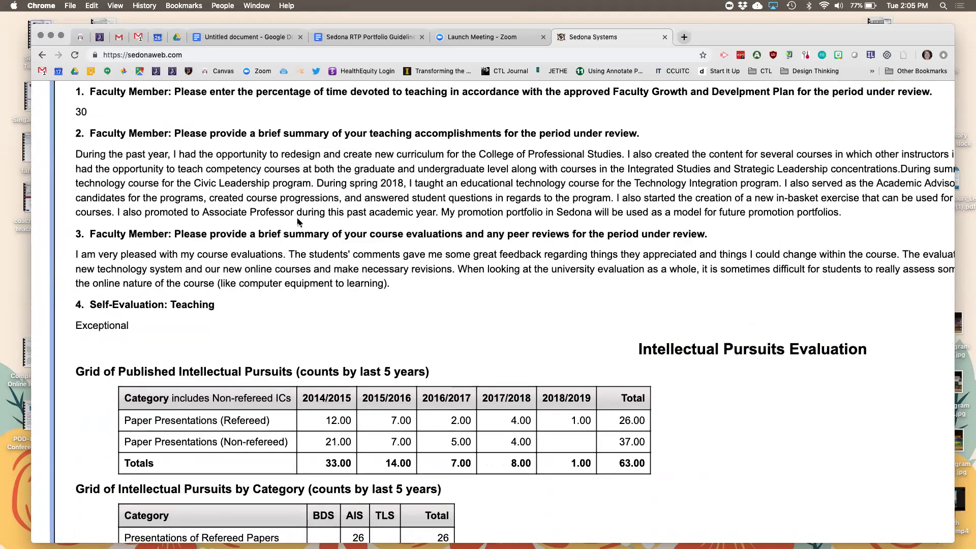
pyautogui.scroll(-1, 298, 224)
pyautogui.scroll(-2, 197, 265)
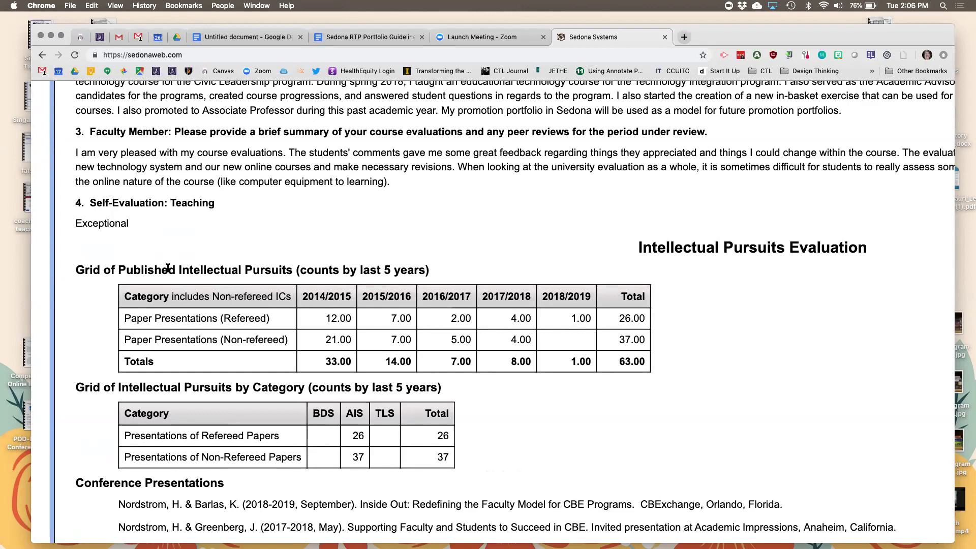
# Scroll back up to the teaching table of courses from 2014/Fall to 2017/Fall.
pyautogui.scroll(5, 168, 268)
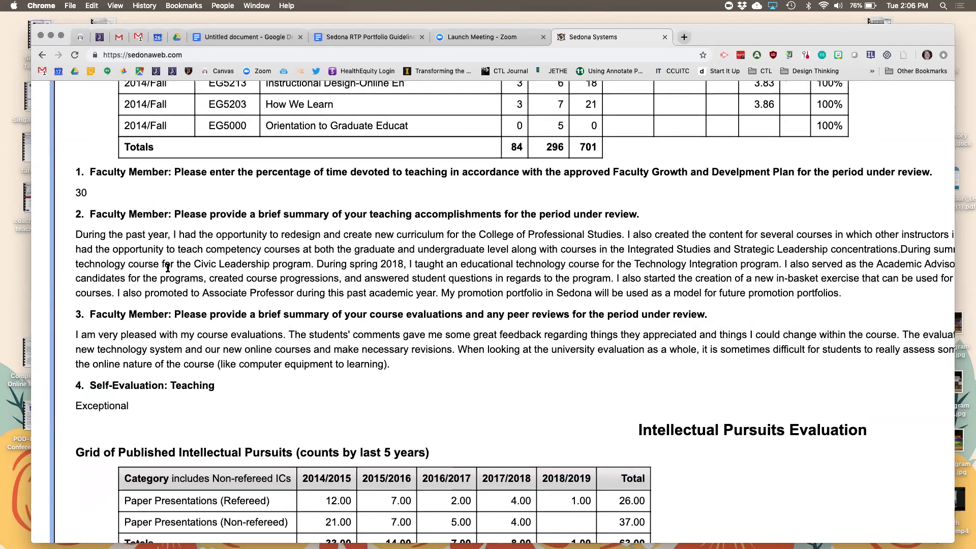
pyautogui.scroll(-2, 168, 267)
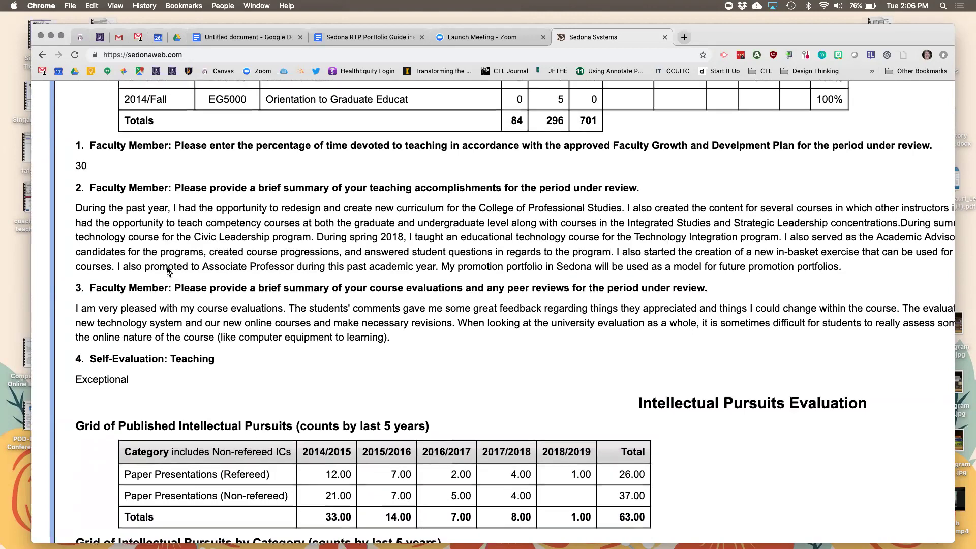
pyautogui.scroll(7, 167, 269)
pyautogui.scroll(12, 169, 273)
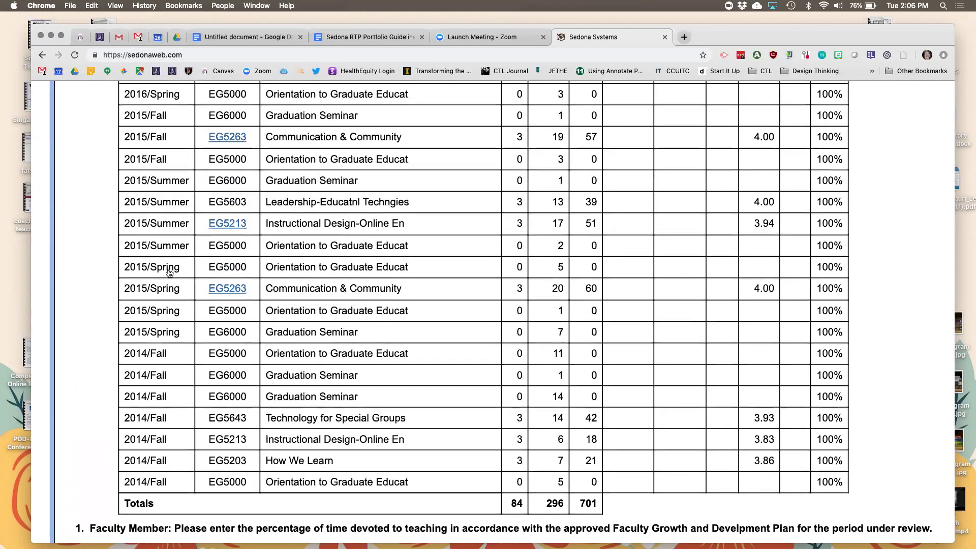
pyautogui.scroll(7, 170, 273)
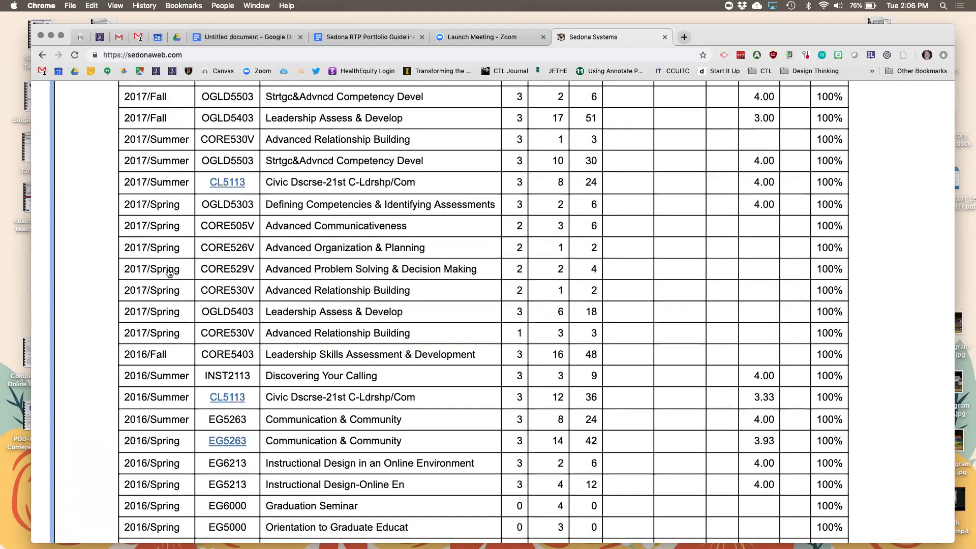
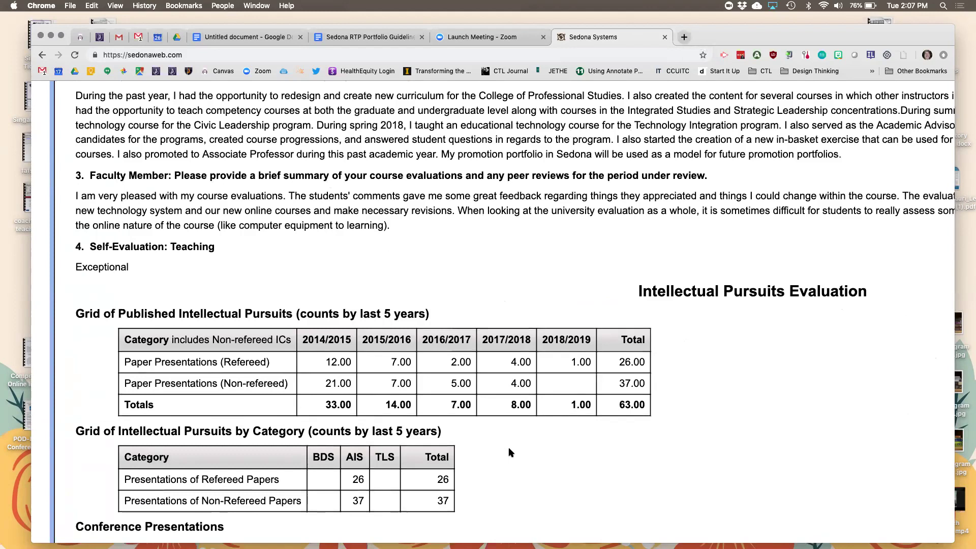
# Scroll through the 2017-18 form's service, administrative duties and goals sections, then back up.
pyautogui.scroll(-4, 510, 452)
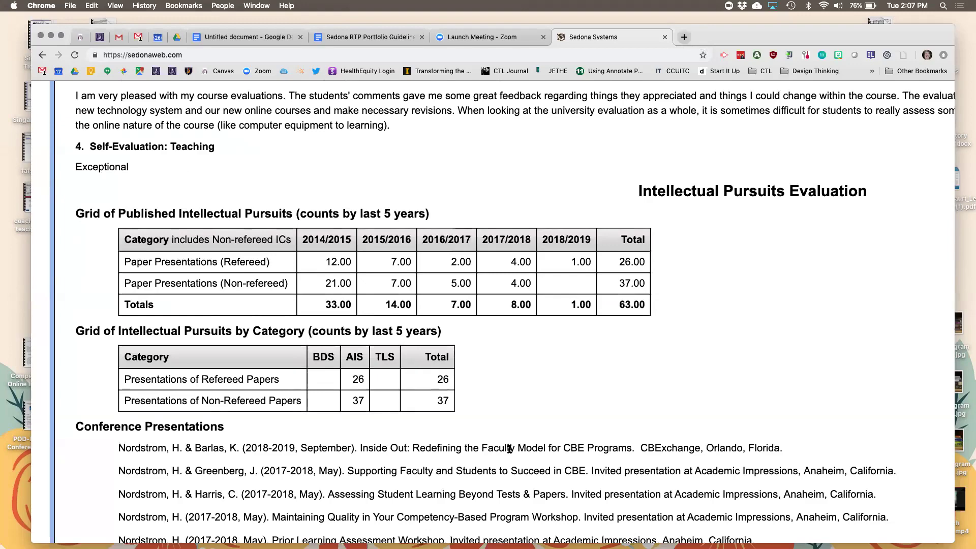
pyautogui.scroll(-10, 510, 448)
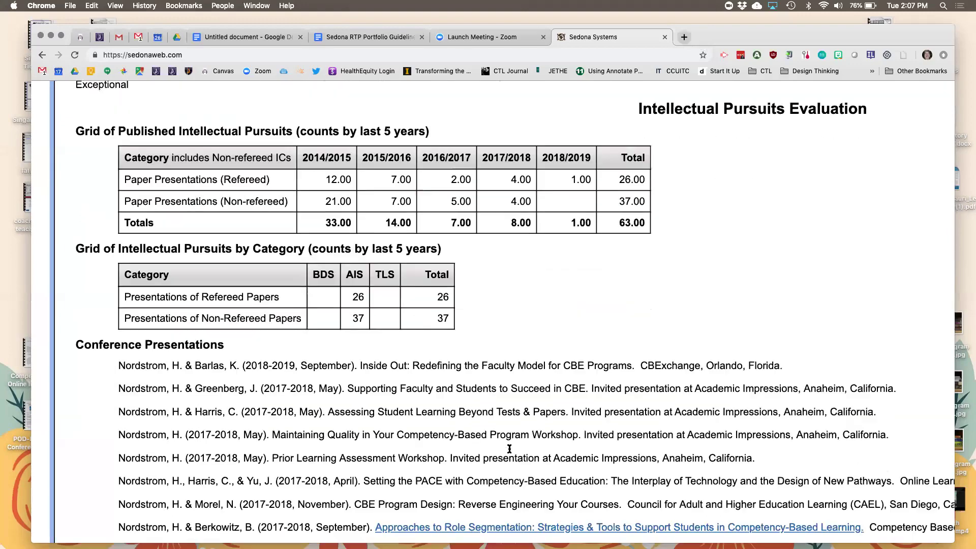
pyautogui.scroll(2, 509, 448)
pyautogui.scroll(-20, 509, 448)
pyautogui.scroll(-10, 510, 450)
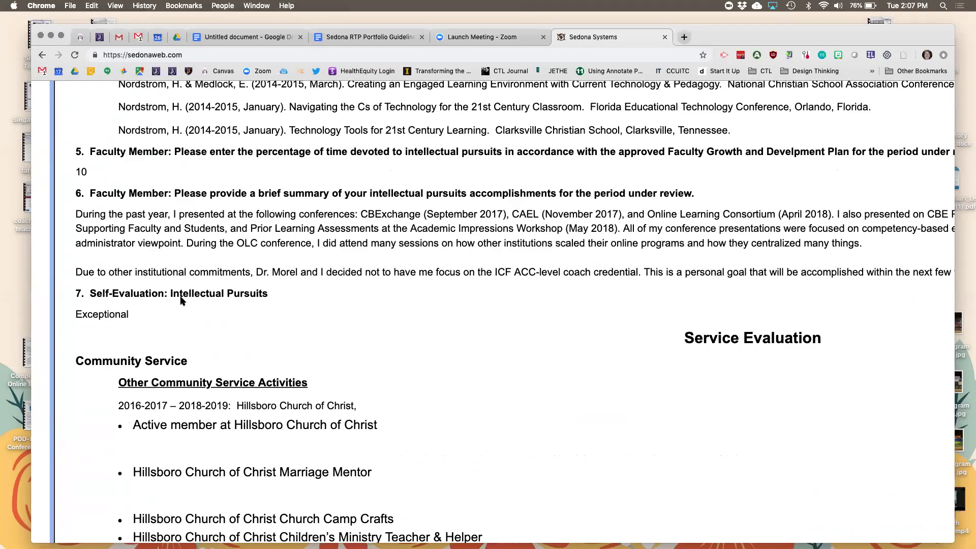
pyautogui.scroll(-3, 182, 299)
pyautogui.scroll(-15, 181, 300)
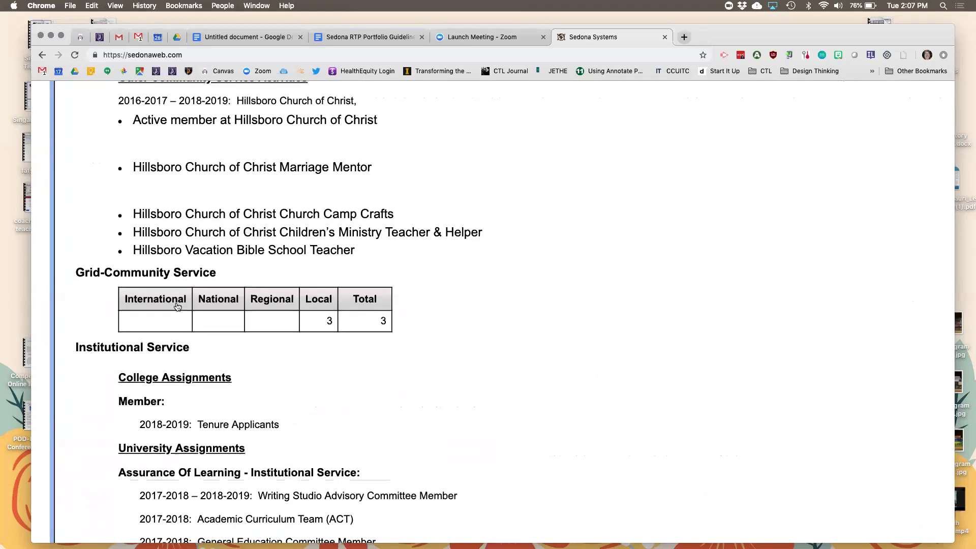
pyautogui.scroll(-14, 177, 307)
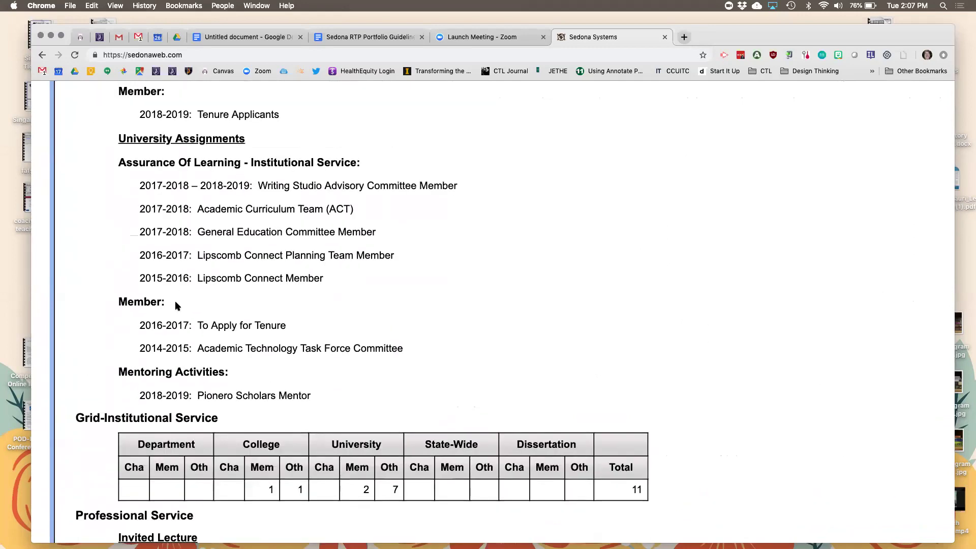
pyautogui.scroll(-16, 177, 305)
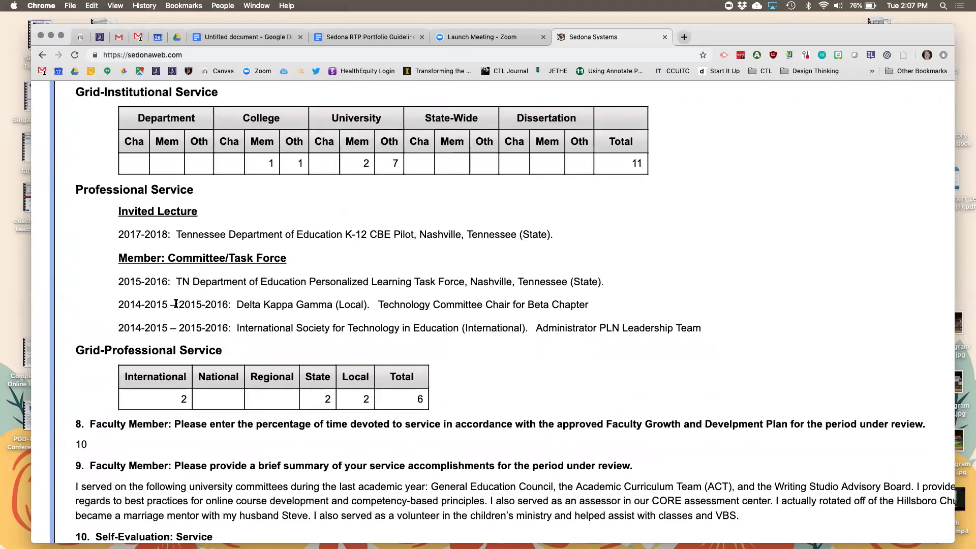
pyautogui.scroll(-9, 176, 303)
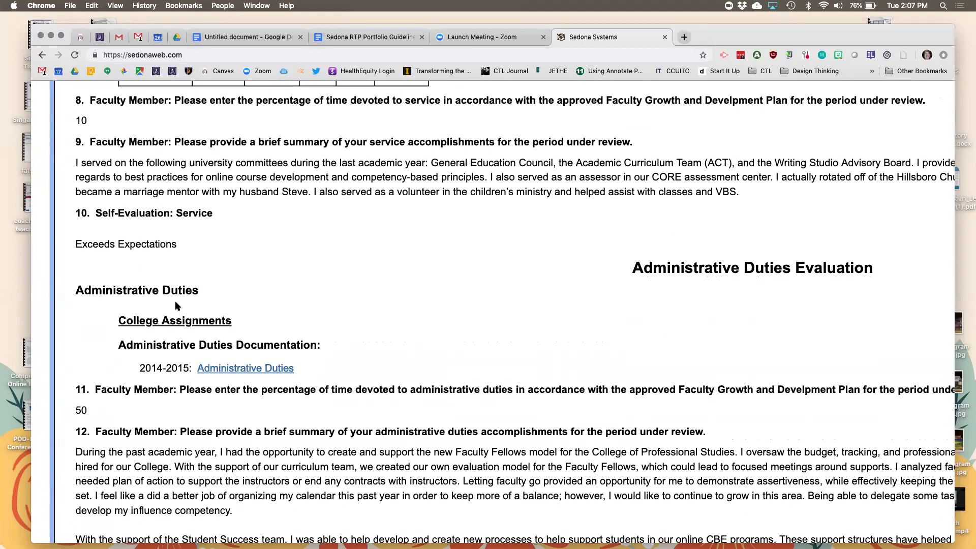
pyautogui.scroll(-17, 176, 304)
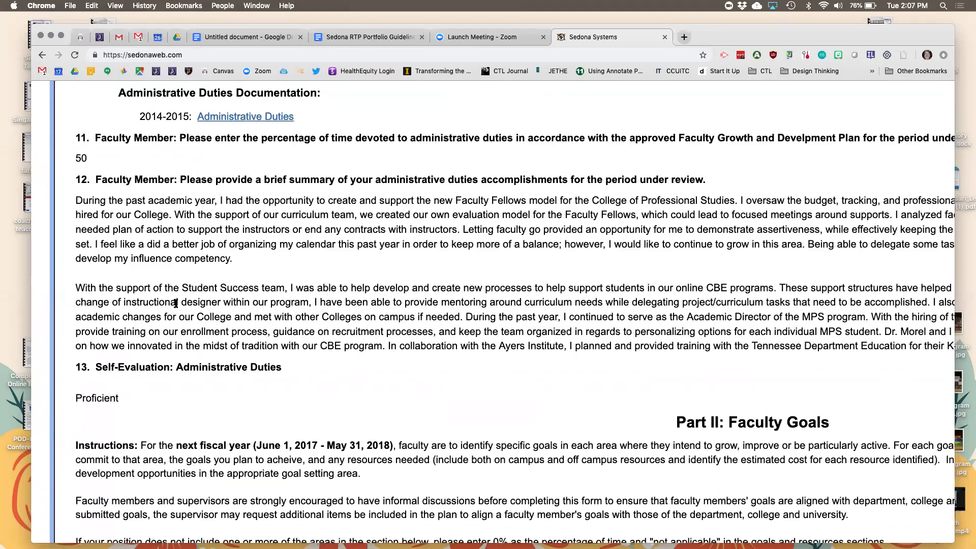
pyautogui.scroll(-20, 176, 305)
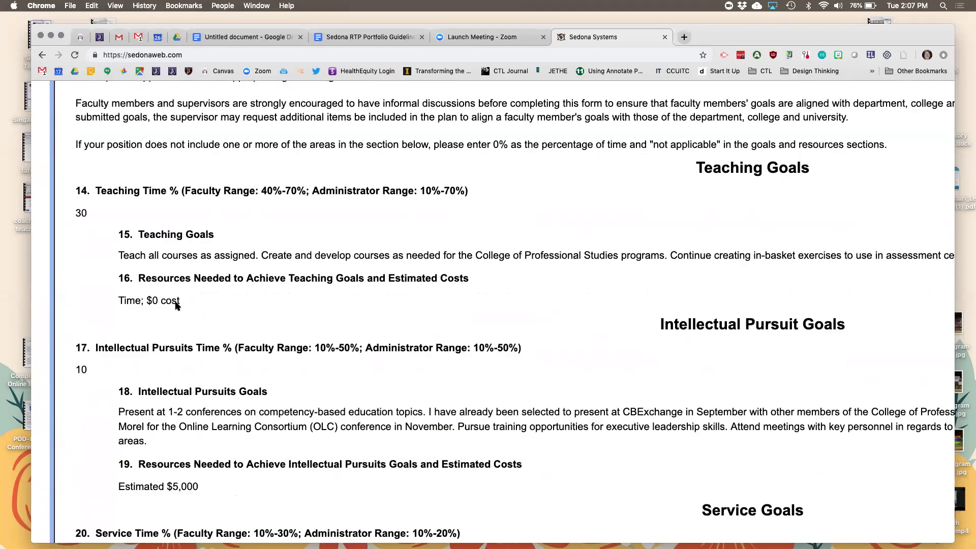
pyautogui.scroll(20, 176, 305)
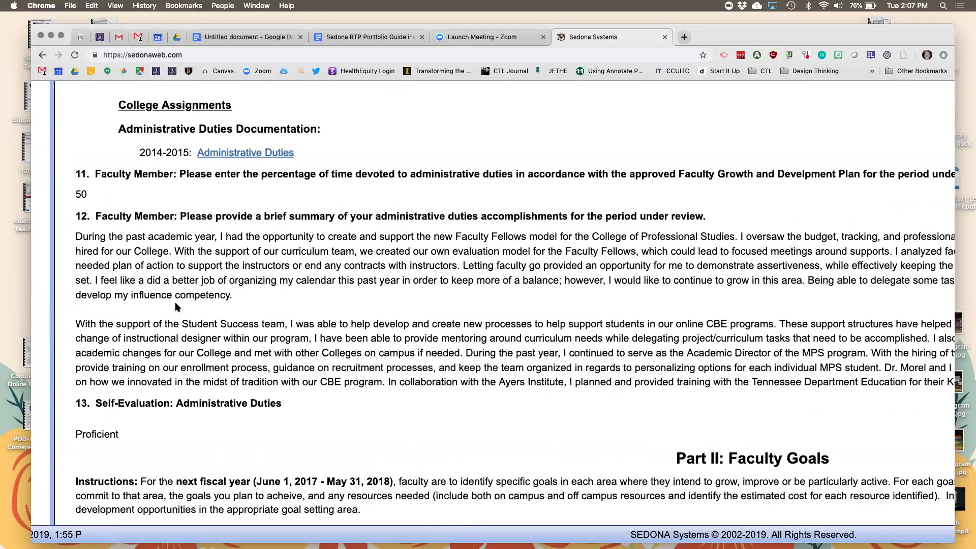
pyautogui.scroll(20, 176, 304)
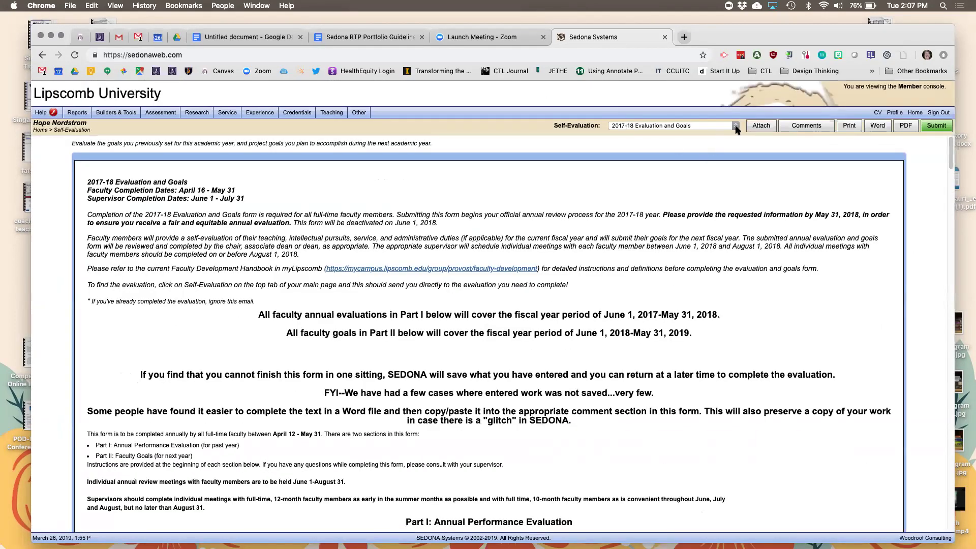
# Glance at the Self-Evaluation forms list, dismiss it, and return to the Home dashboard.
pyautogui.click(735, 125)
pyautogui.click(661, 84)
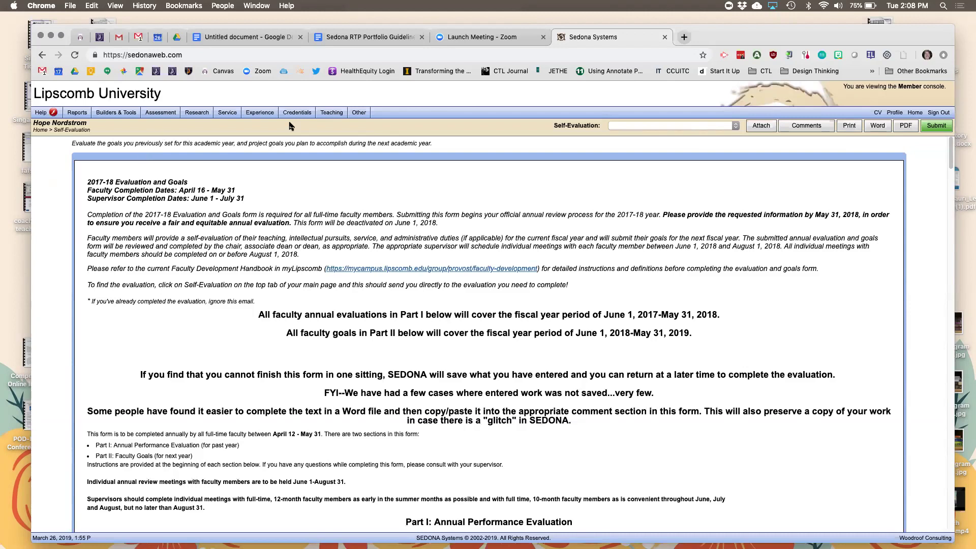
pyautogui.moveTo(296, 115)
pyautogui.moveTo(226, 113)
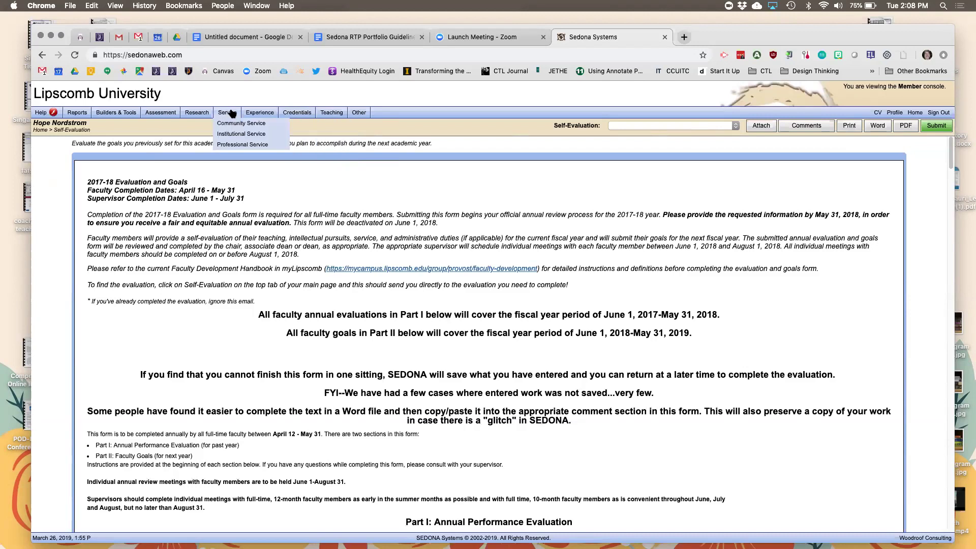
pyautogui.click(918, 113)
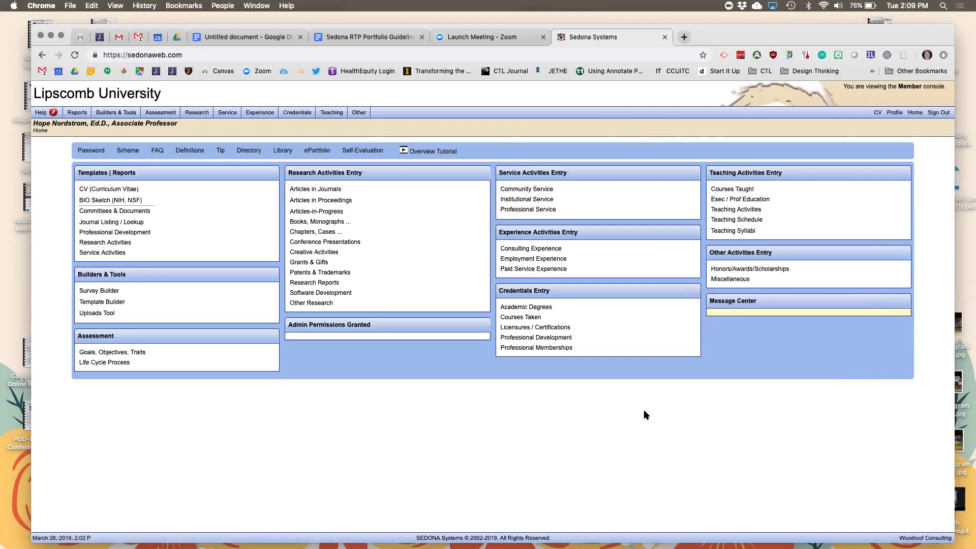
# Open the Professional Development records list and start a new record.
pyautogui.click(546, 338)
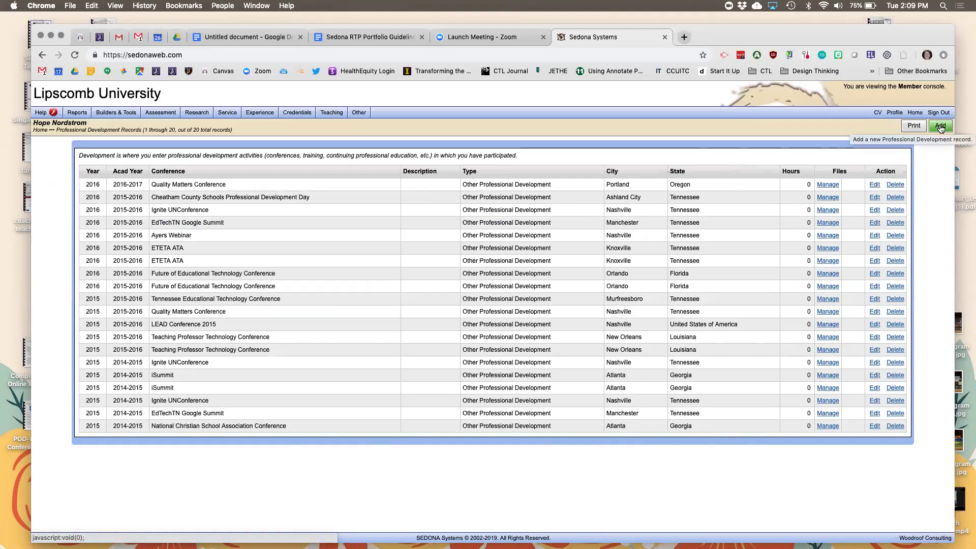
pyautogui.click(940, 127)
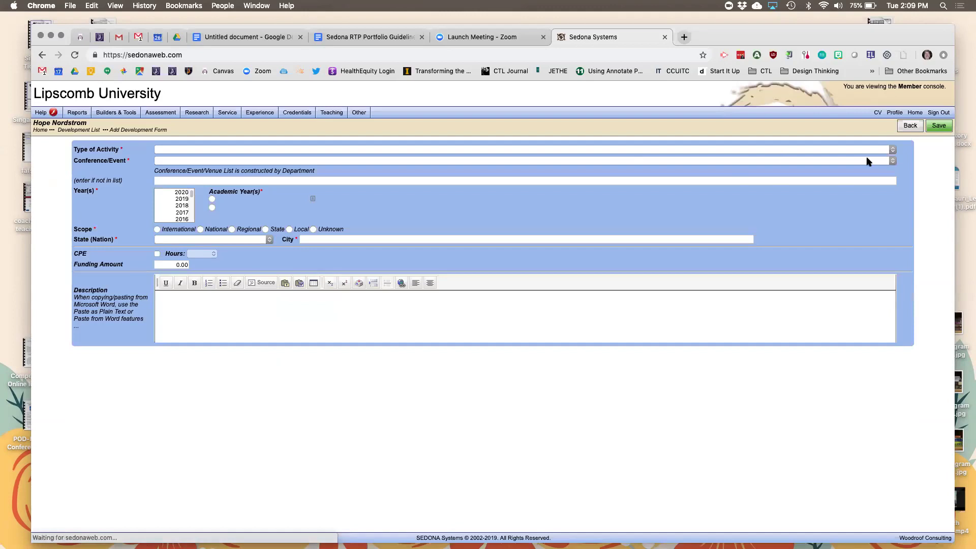
pyautogui.click(893, 150)
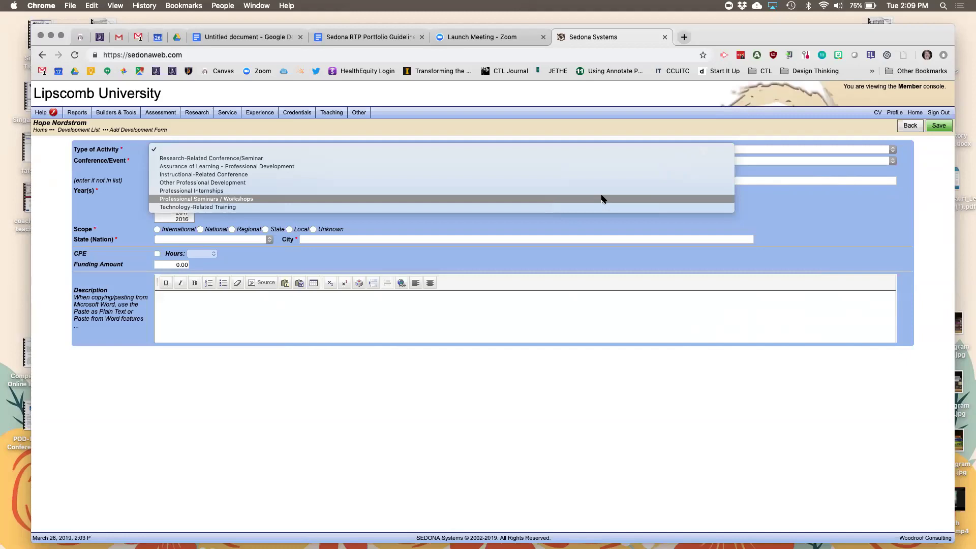
pyautogui.click(603, 199)
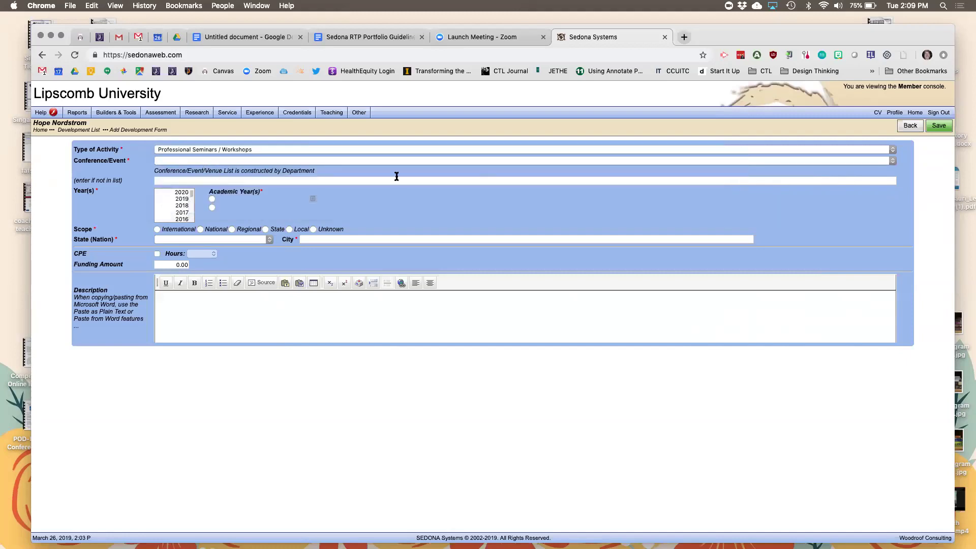
pyautogui.click(892, 161)
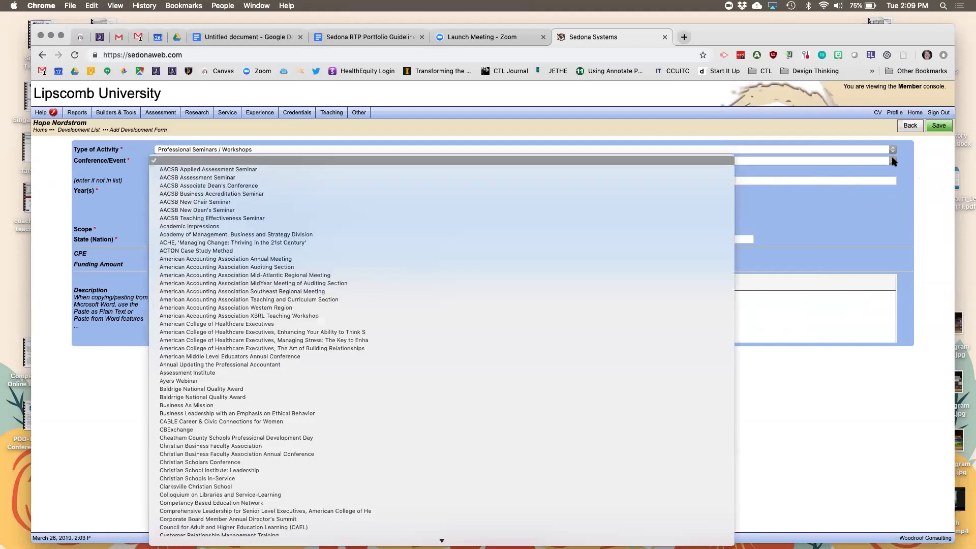
pyautogui.click(892, 161)
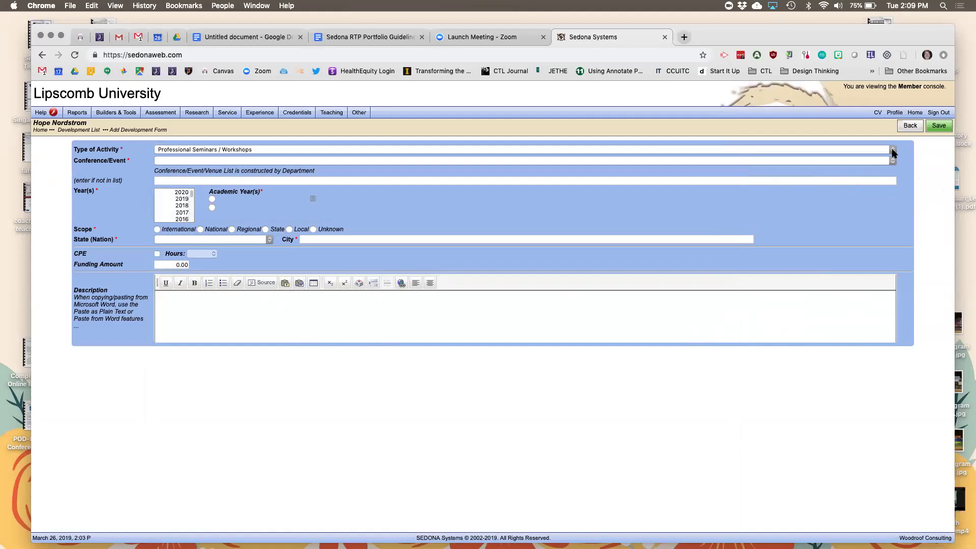
pyautogui.click(892, 150)
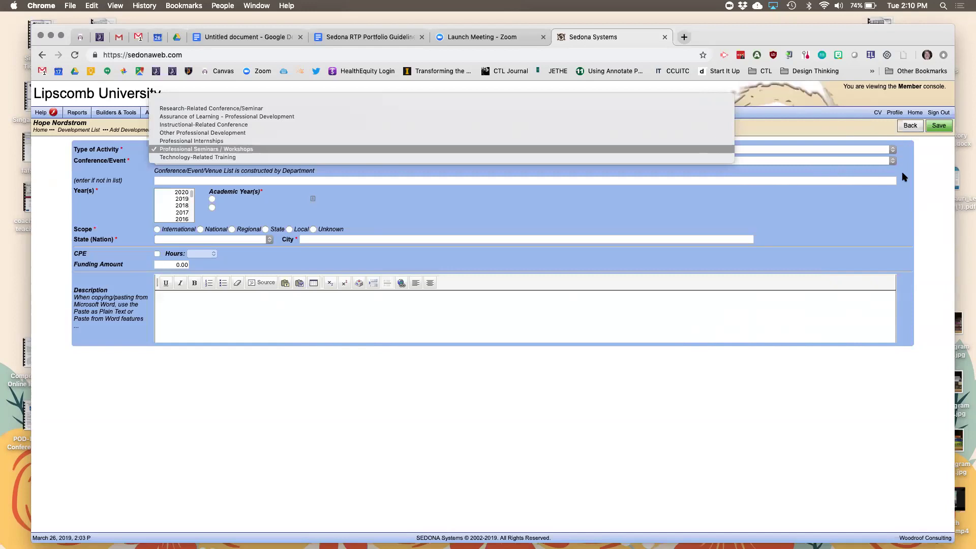
pyautogui.click(484, 149)
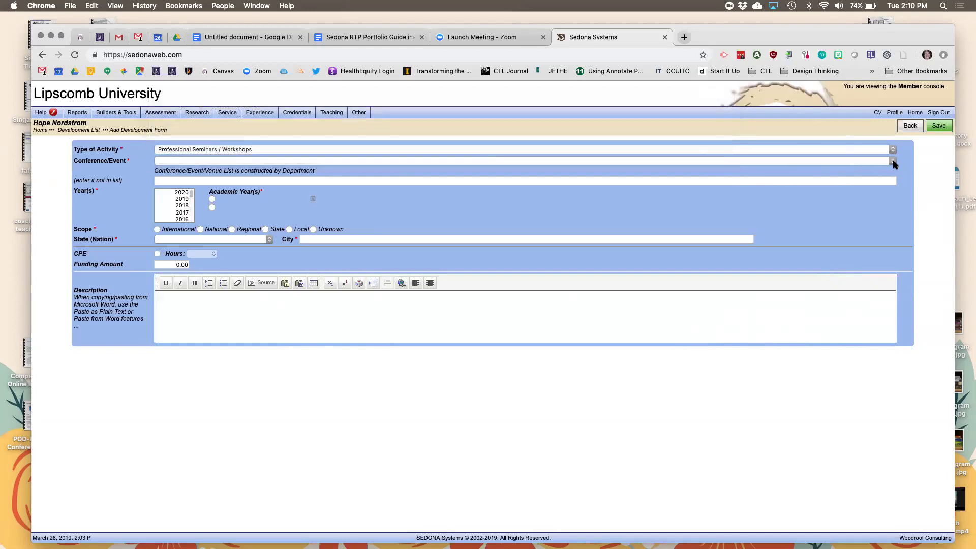
pyautogui.click(893, 161)
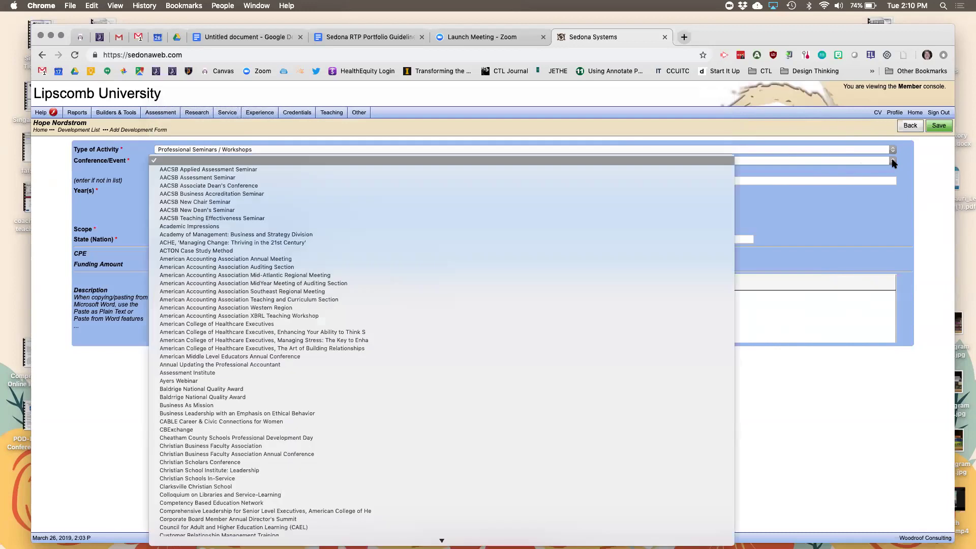
pyautogui.scroll(-5, 617, 370)
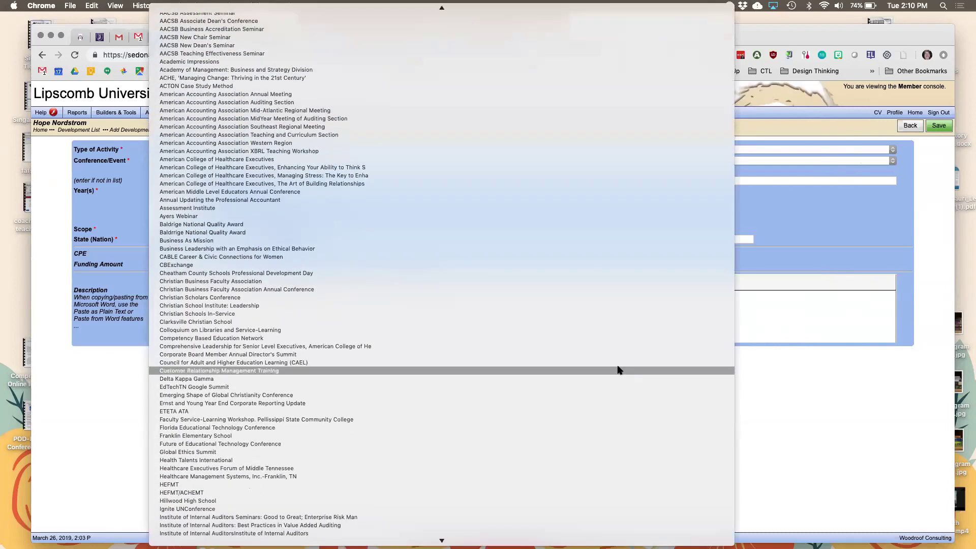
pyautogui.scroll(-20, 618, 370)
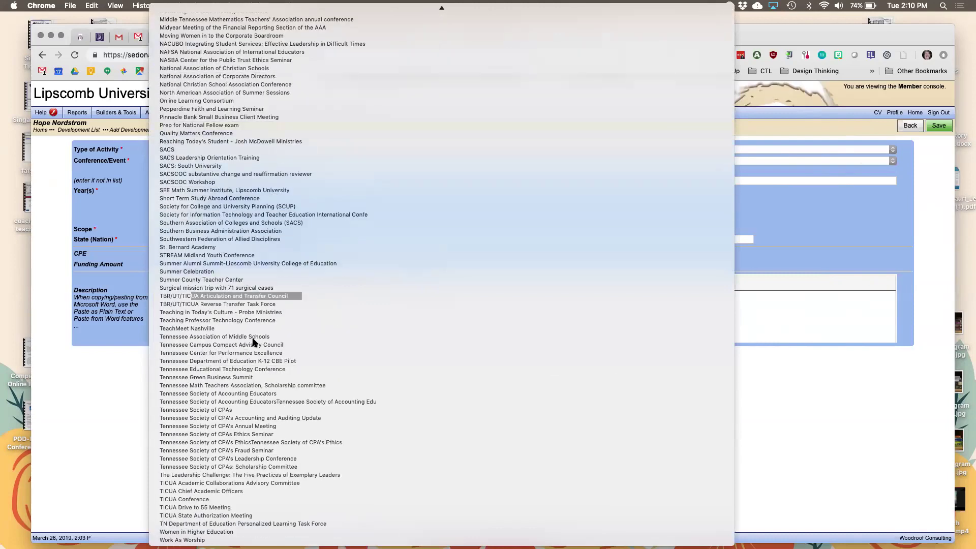
pyautogui.scroll(20, 255, 353)
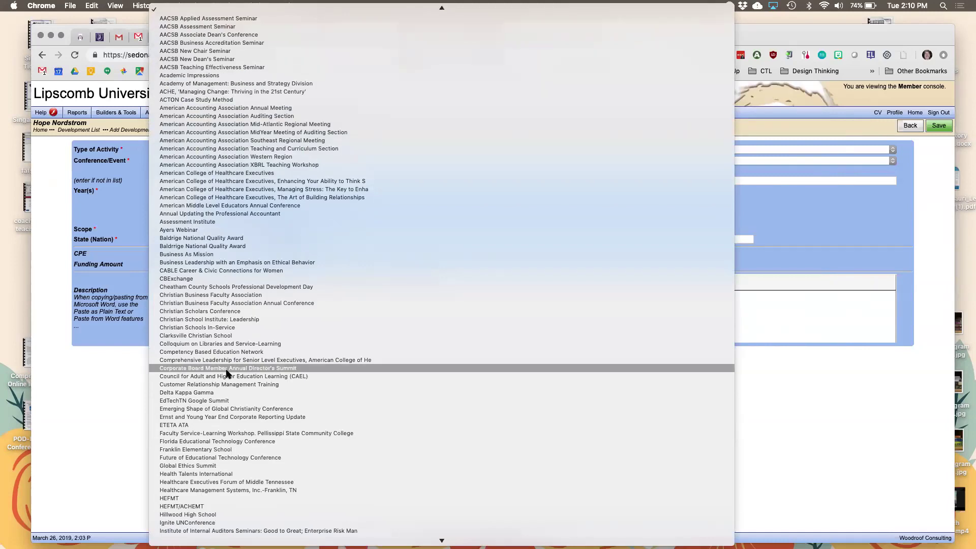
pyautogui.scroll(-20, 227, 373)
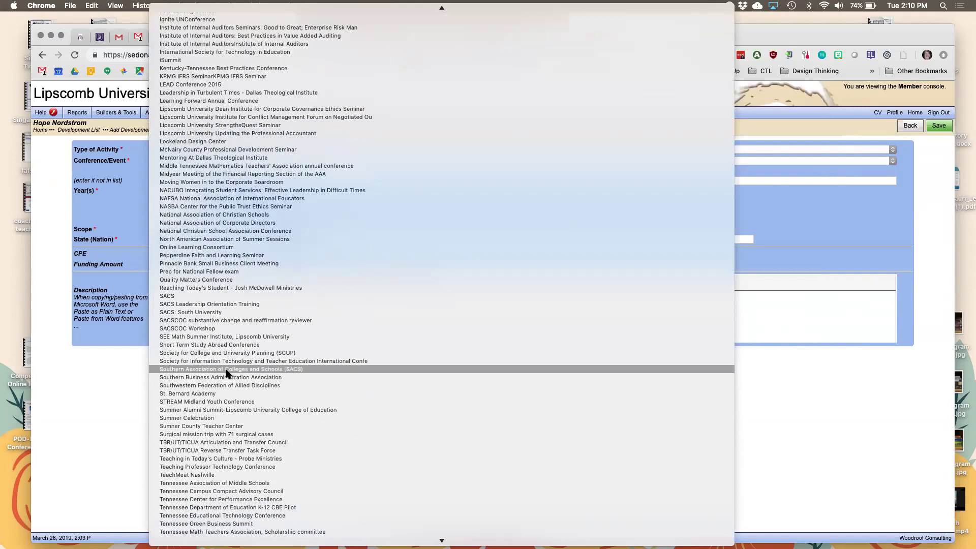
pyautogui.scroll(-6, 242, 359)
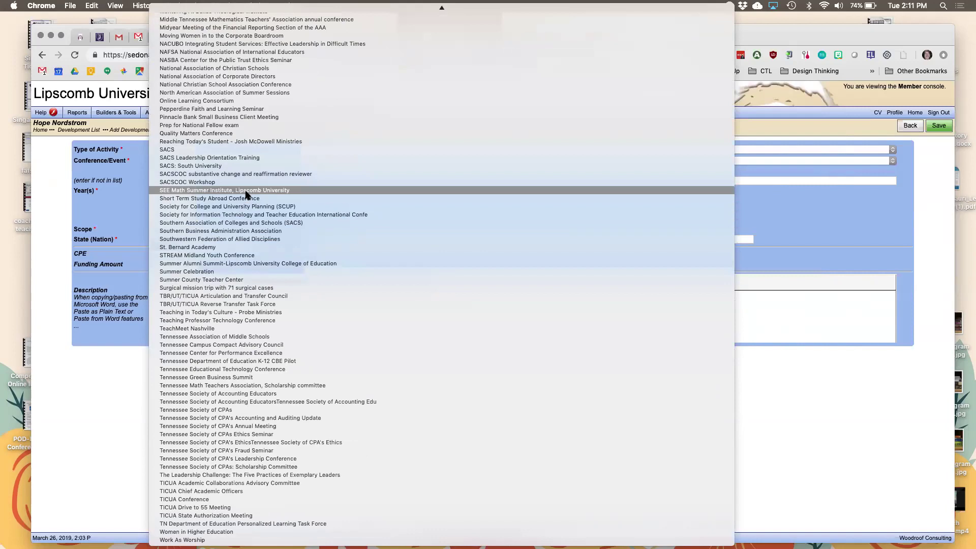
pyautogui.scroll(15, 244, 186)
pyautogui.scroll(2, 243, 184)
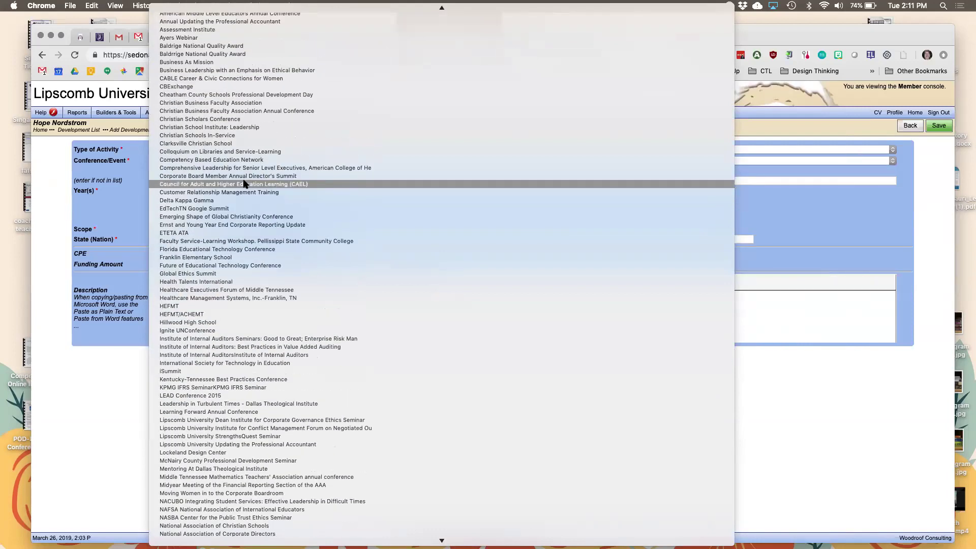
pyautogui.scroll(-9, 227, 214)
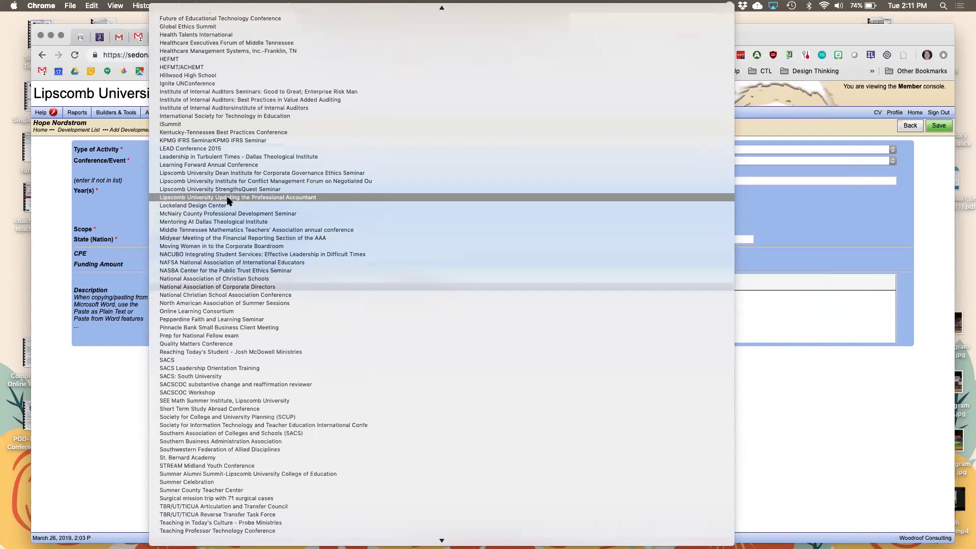
pyautogui.scroll(-10, 228, 200)
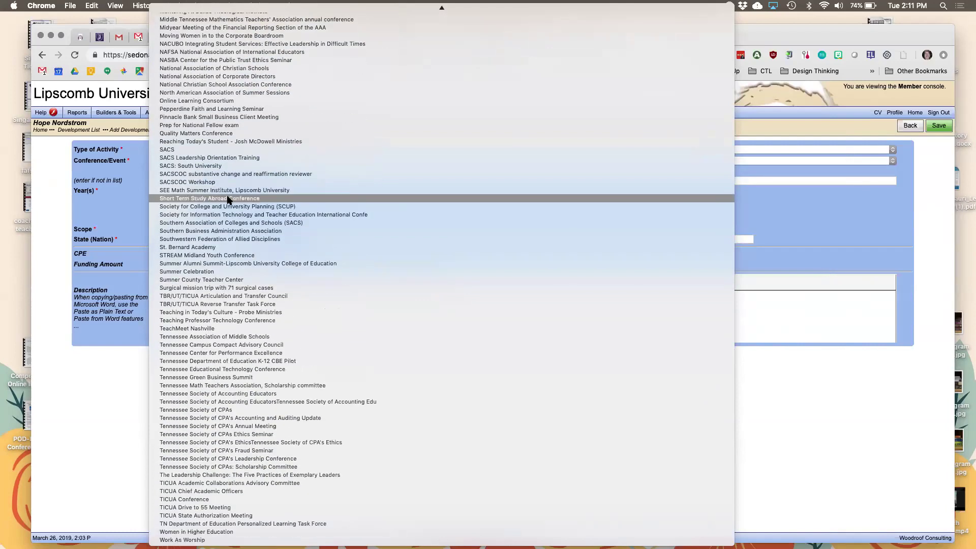
pyautogui.scroll(15, 227, 200)
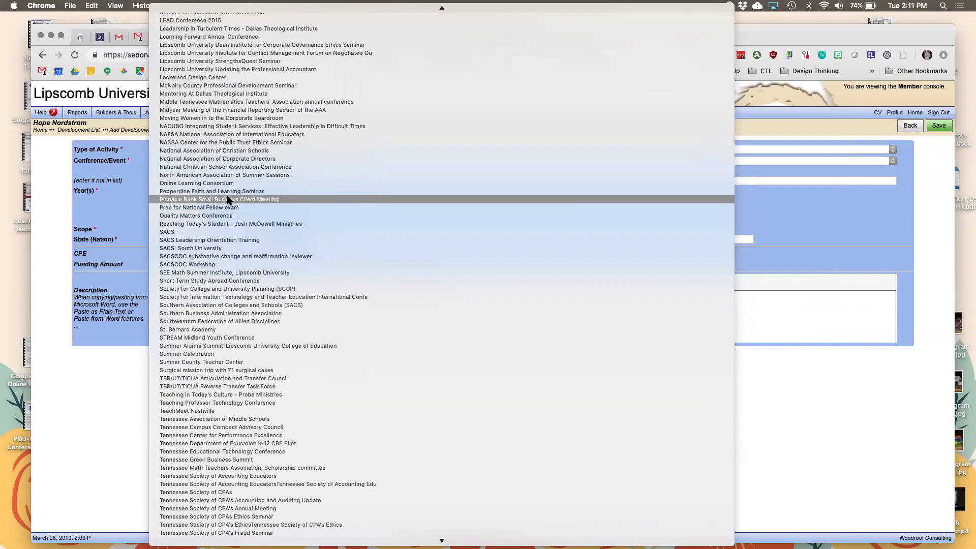
pyautogui.scroll(6, 227, 199)
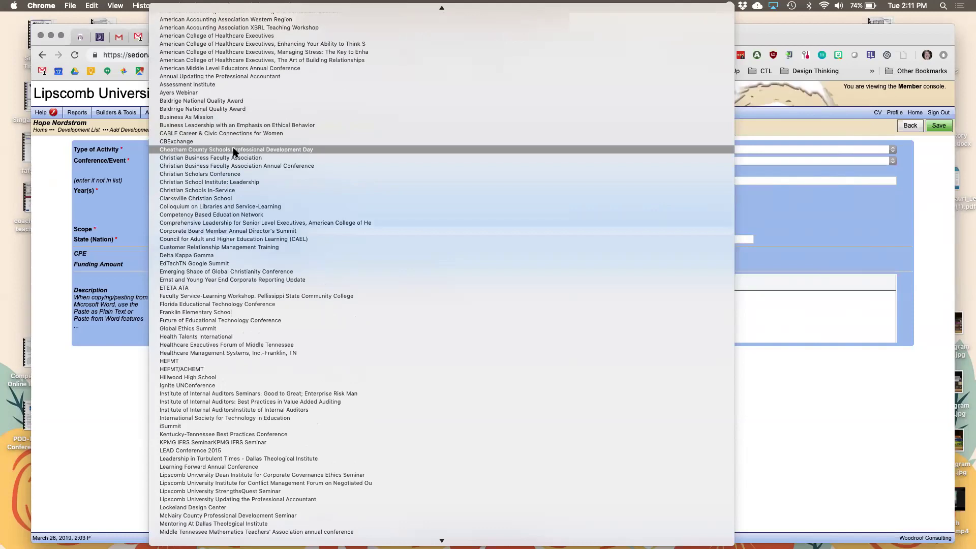
pyautogui.scroll(5, 234, 151)
pyautogui.scroll(-15, 234, 151)
pyautogui.scroll(-1, 231, 157)
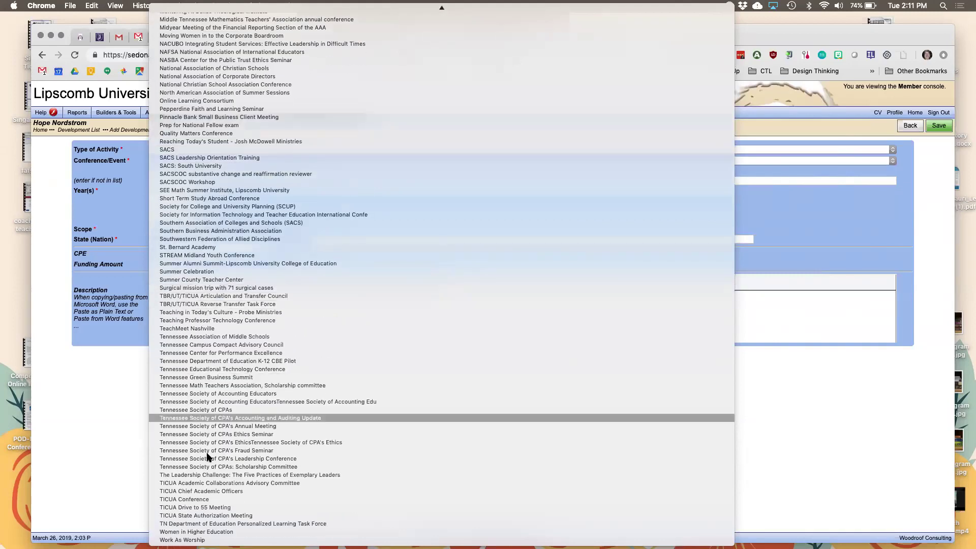
pyautogui.click(101, 461)
# Enter 'Sedona Training' as the event, with year 2019, academic year 2018-2019 and Local scope.
pyautogui.click(253, 178)
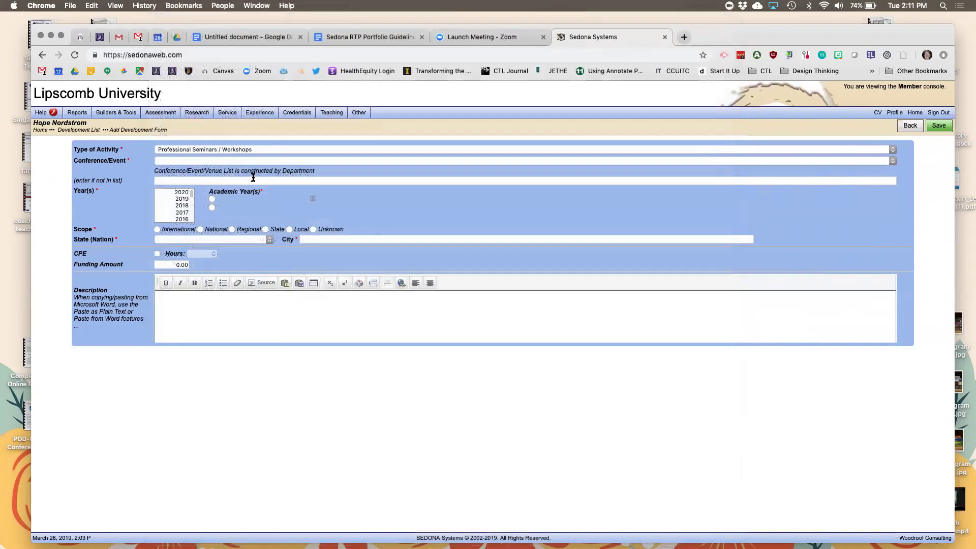
pyautogui.write('S')
pyautogui.write('E')
pyautogui.write('edona')
pyautogui.write(' Training')
pyautogui.click(182, 199)
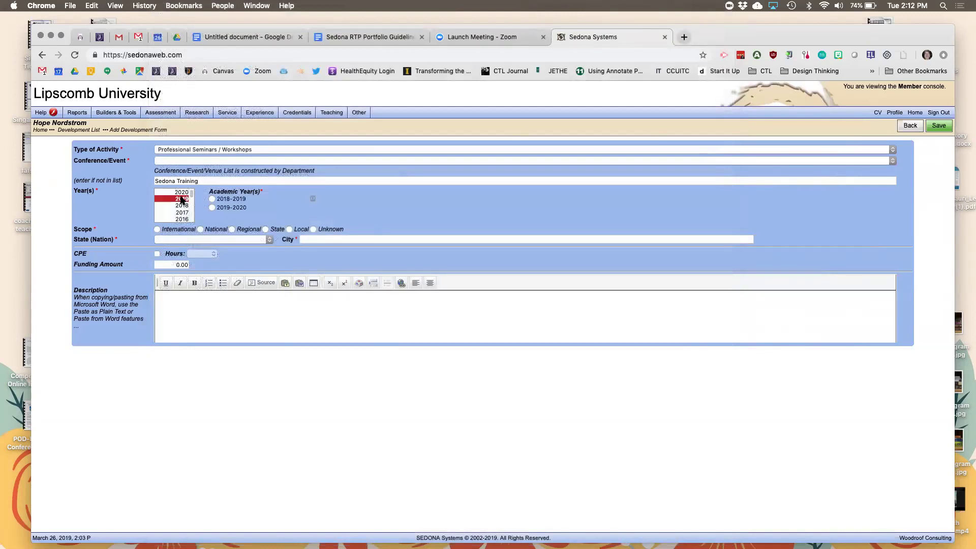
pyautogui.click(213, 199)
pyautogui.click(289, 229)
pyautogui.click(289, 229)
# Set the location to Nashville, Tennessee and the description to 'Sedona Faculty Evaluation Training'.
pyautogui.click(270, 240)
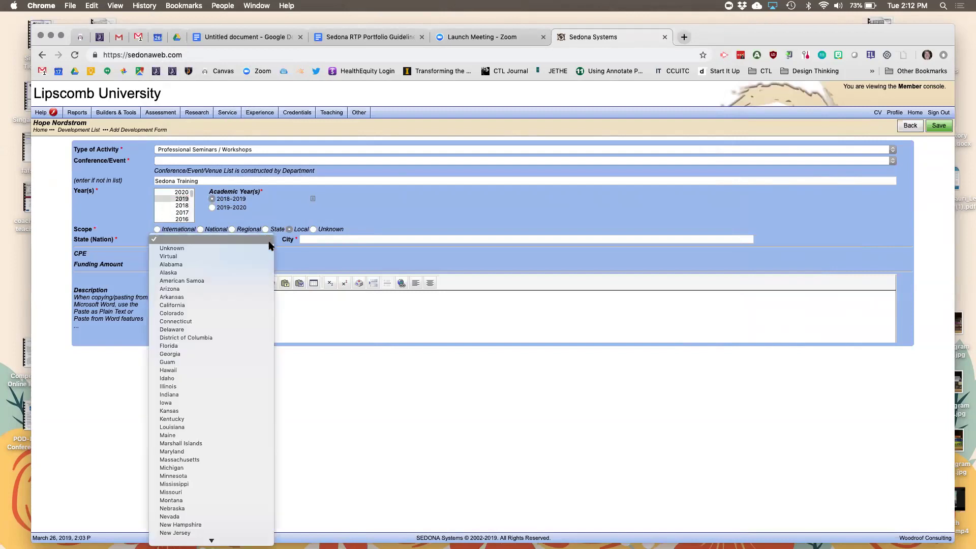
pyautogui.press('t')
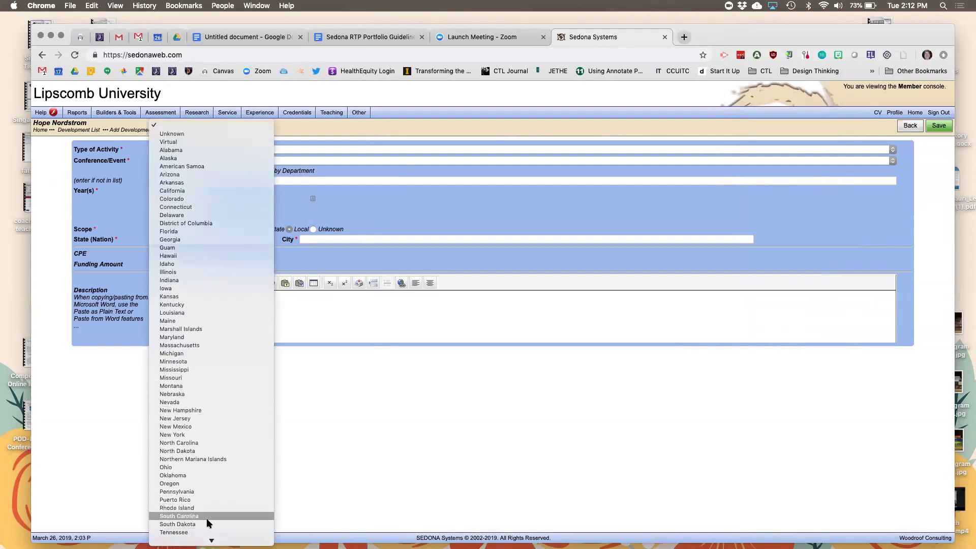
pyautogui.click(212, 532)
pyautogui.write('Nashville')
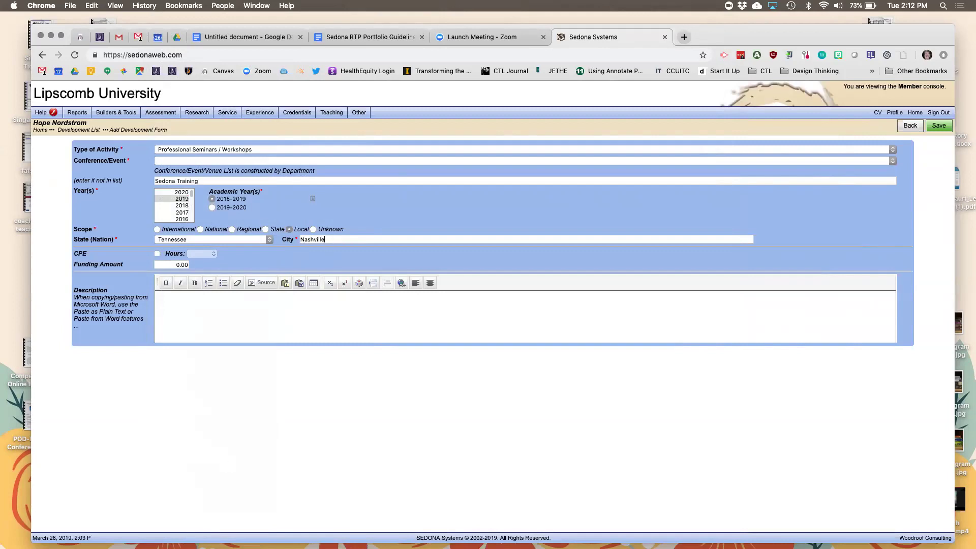
pyautogui.click(257, 305)
pyautogui.write('Sedona Faculty Evaluation Training')
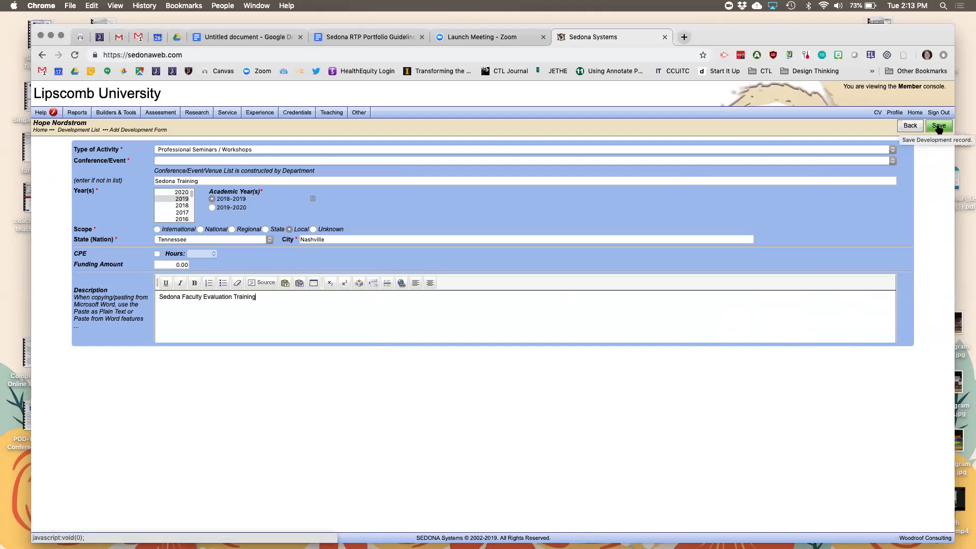
# Save the Sedona Training record, then check its File Manager and close it without attaching anything.
pyautogui.click(938, 127)
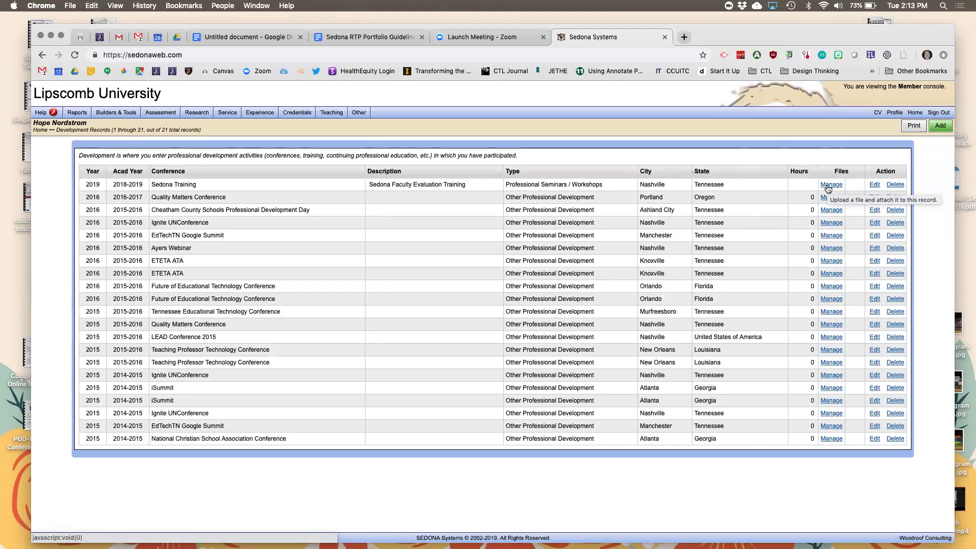
pyautogui.click(828, 186)
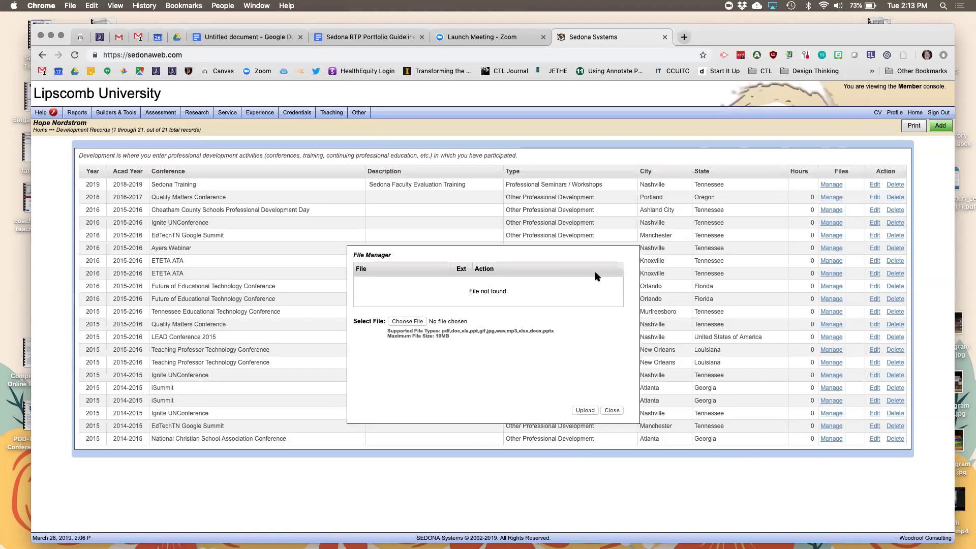
pyautogui.click(612, 411)
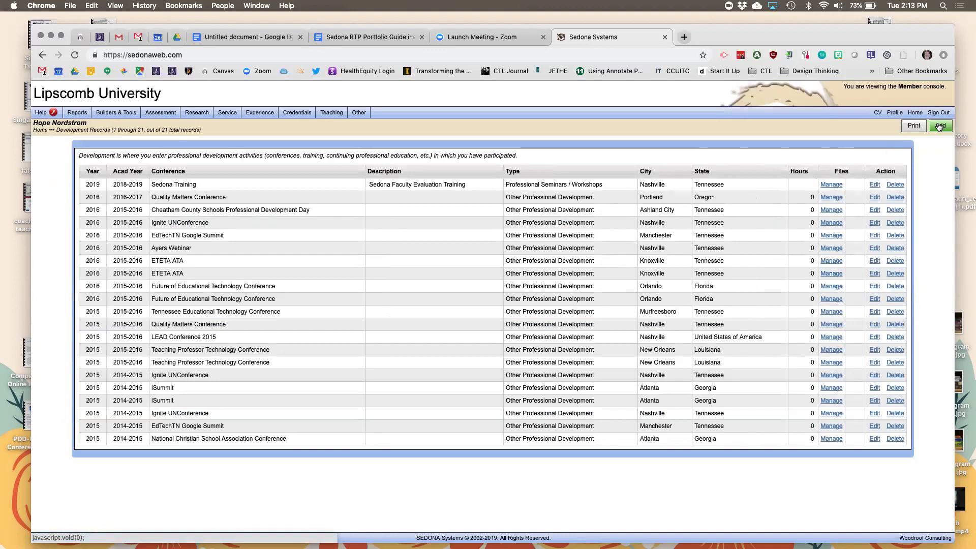
# Edit the Sedona Training record to count toward CPE with 1.5 hours, and save it.
pyautogui.click(874, 185)
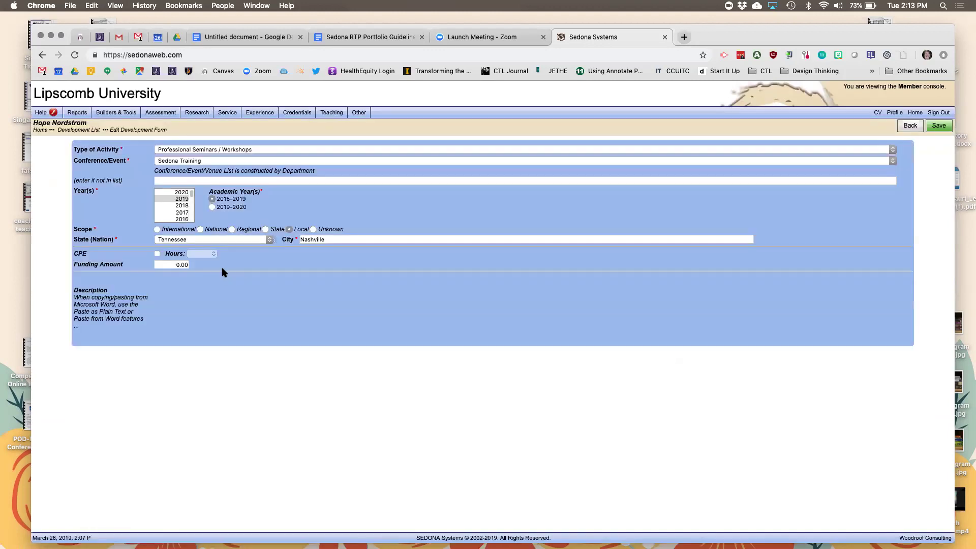
pyautogui.click(157, 253)
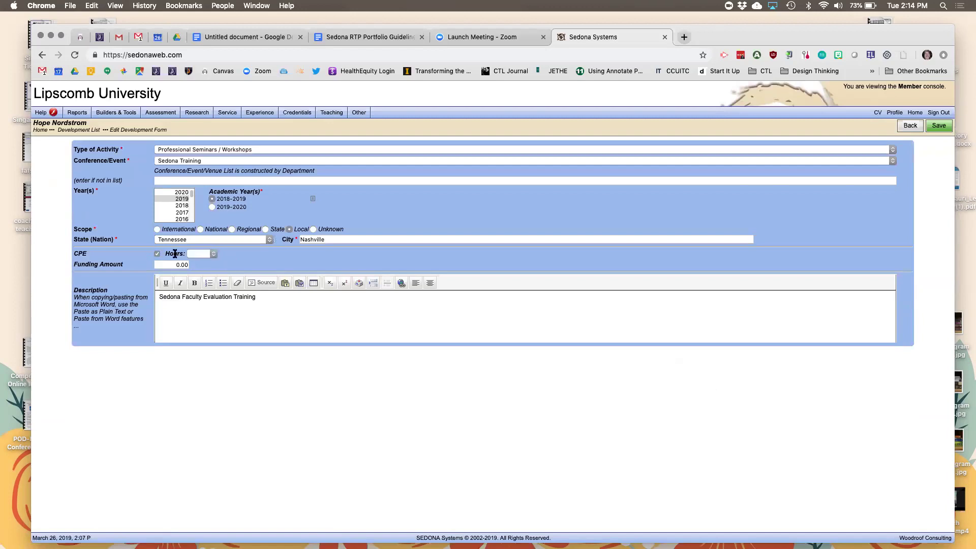
pyautogui.click(213, 254)
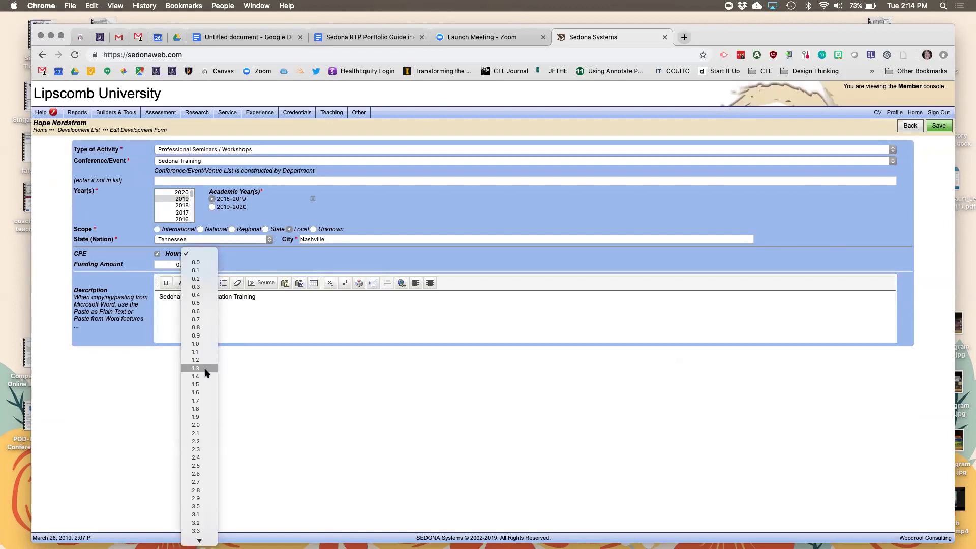
pyautogui.click(202, 384)
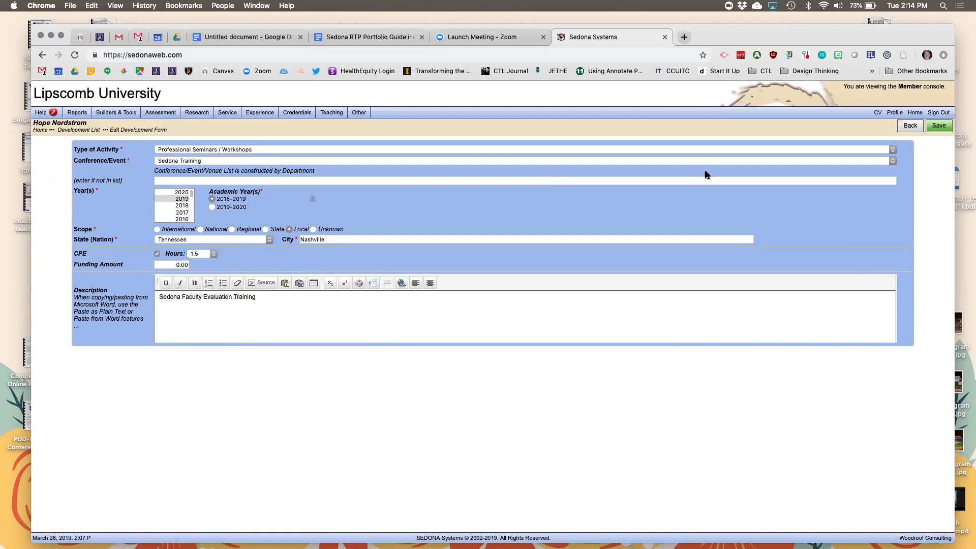
pyautogui.click(939, 127)
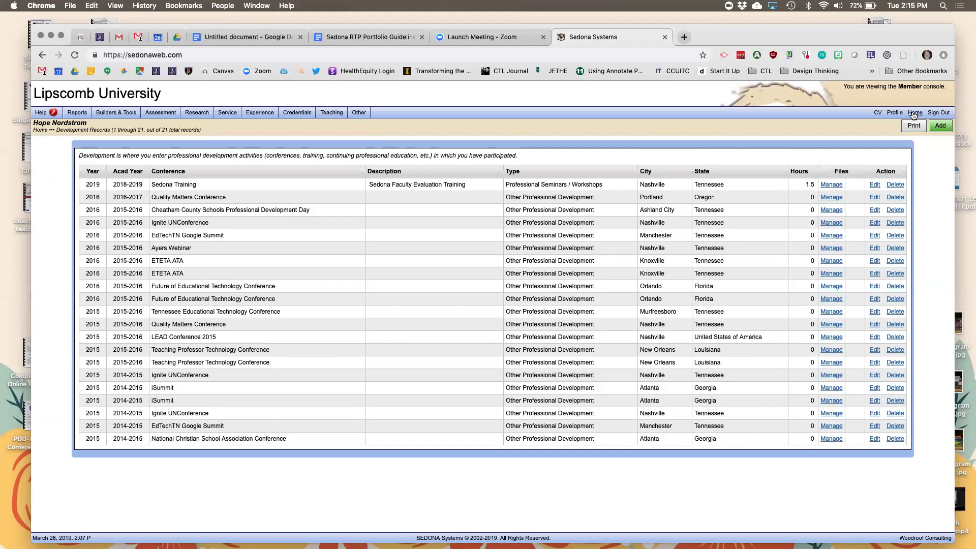
pyautogui.click(913, 113)
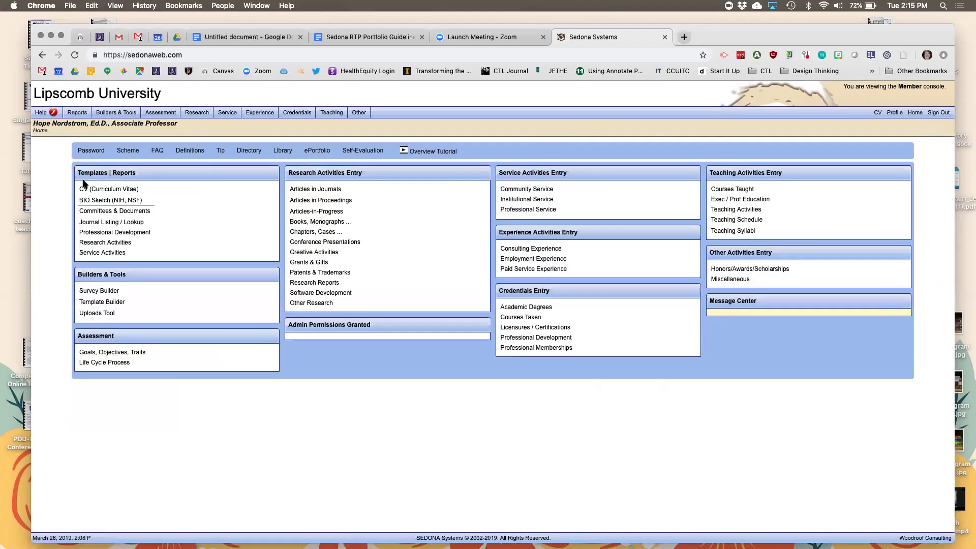
pyautogui.click(87, 190)
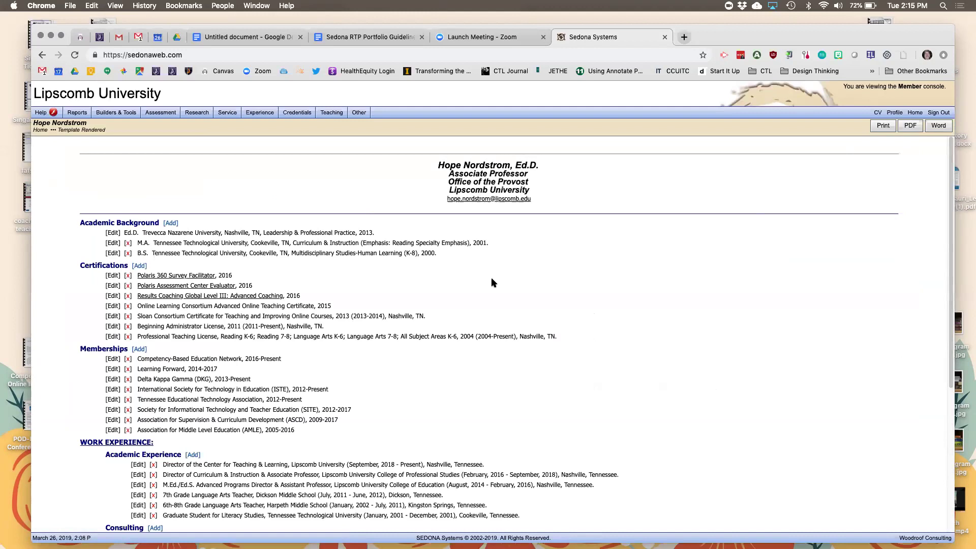
pyautogui.scroll(-2, 491, 283)
pyautogui.scroll(2, 491, 283)
pyautogui.scroll(-5, 490, 283)
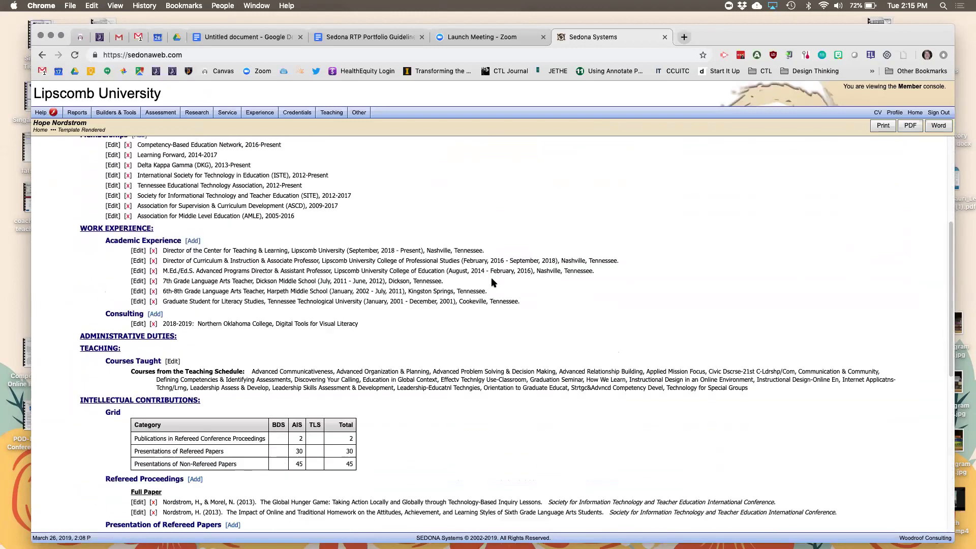
pyautogui.scroll(-3, 491, 282)
pyautogui.scroll(-14, 491, 283)
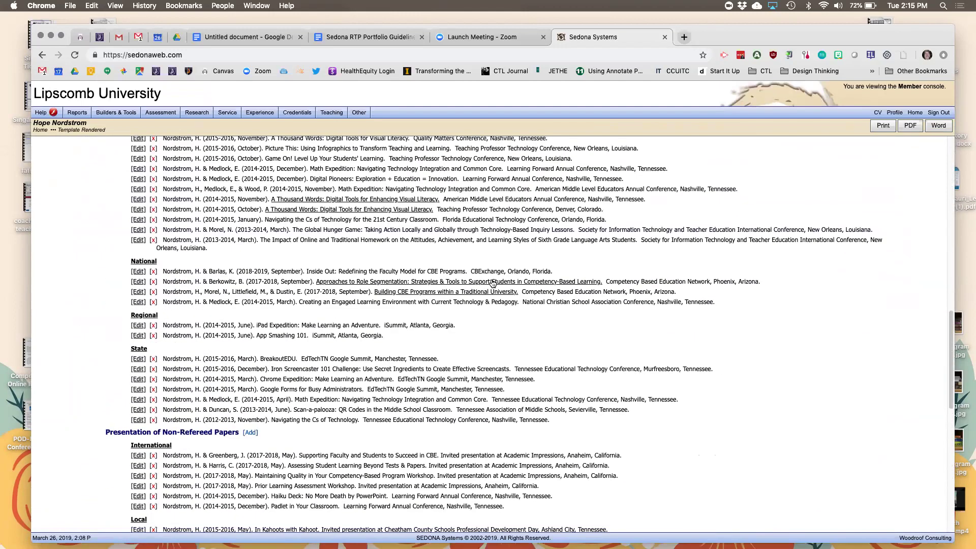
pyautogui.scroll(-6, 491, 282)
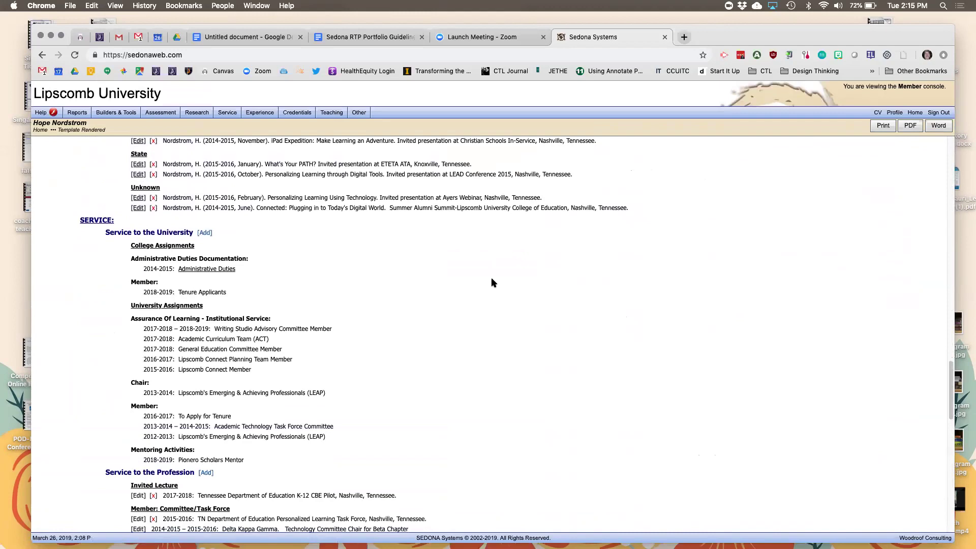
pyautogui.scroll(20, 491, 283)
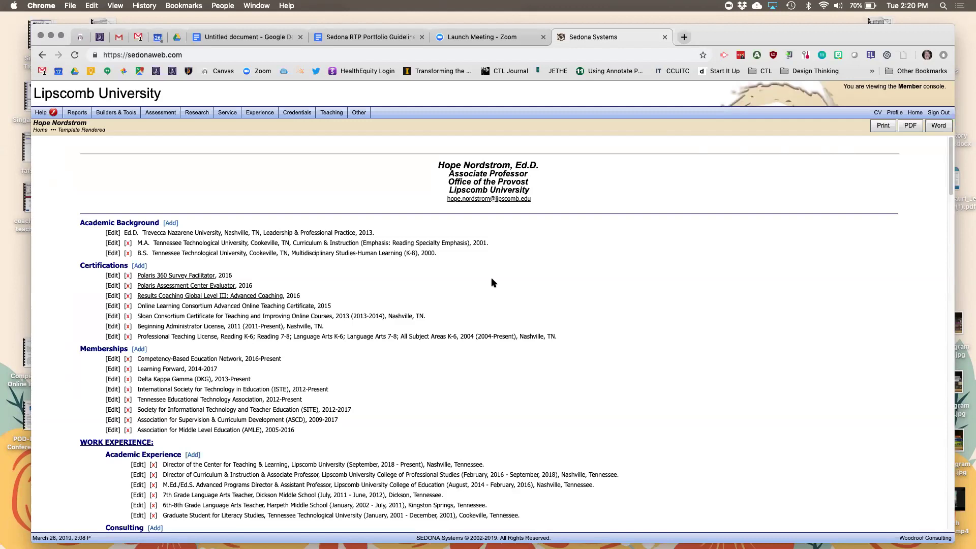
# Go back to the Sedona home dashboard.
pyautogui.click(914, 113)
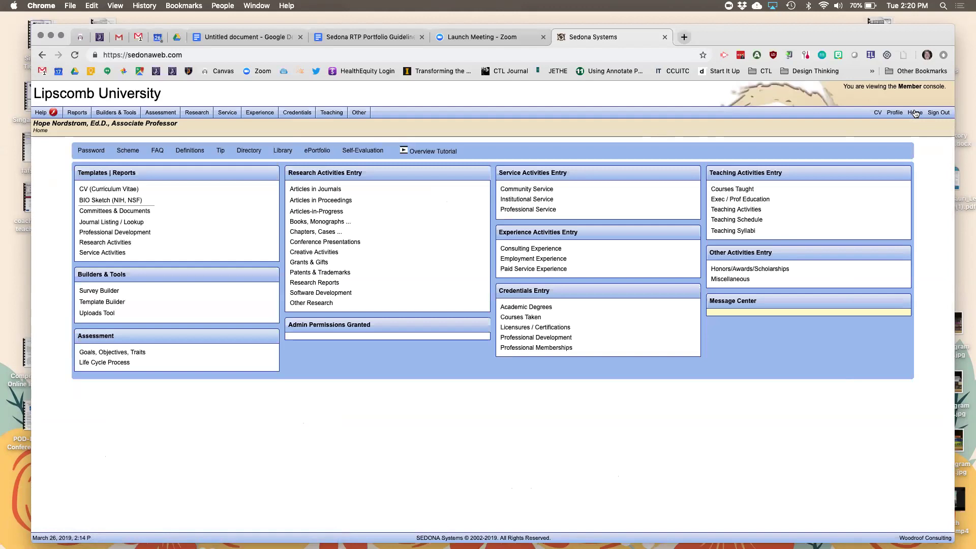
# Open the empty Teaching Activities records page from the Teaching menu.
pyautogui.click(335, 114)
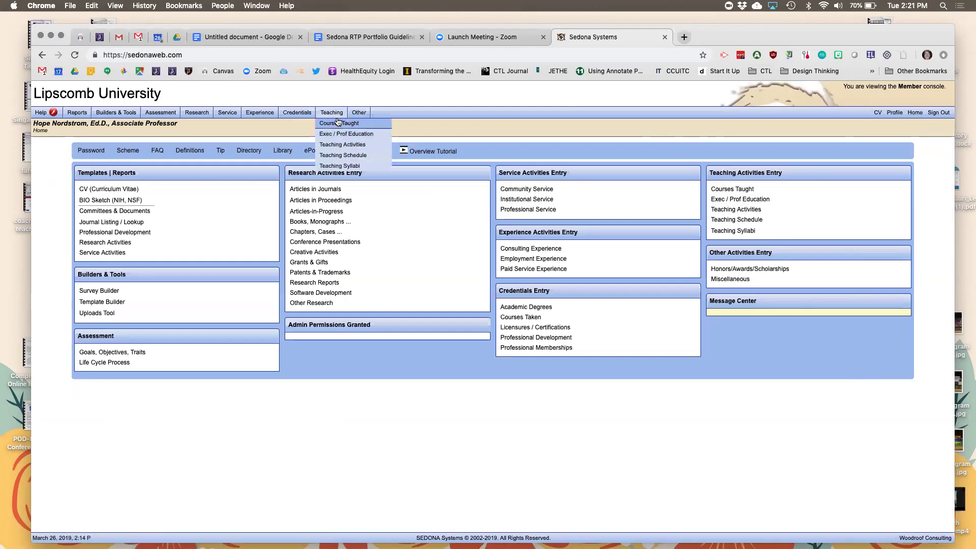
pyautogui.click(341, 145)
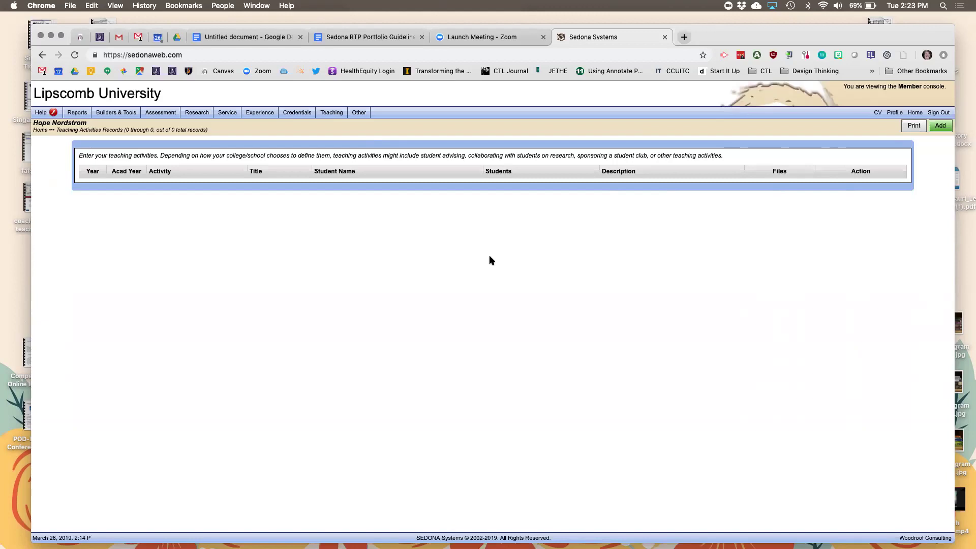
pyautogui.moveTo(336, 107)
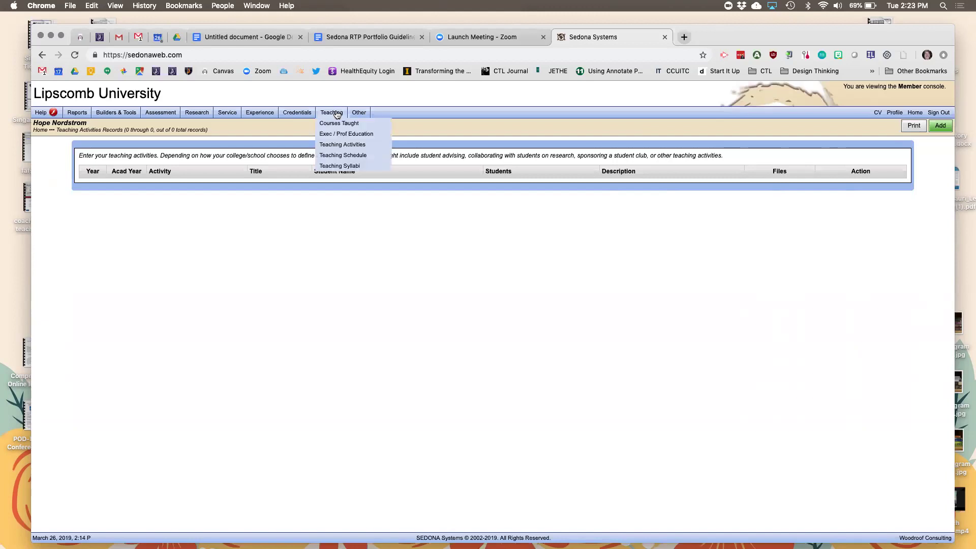
# Open the Teaching Schedule and select the 2013-Spring term.
pyautogui.click(340, 155)
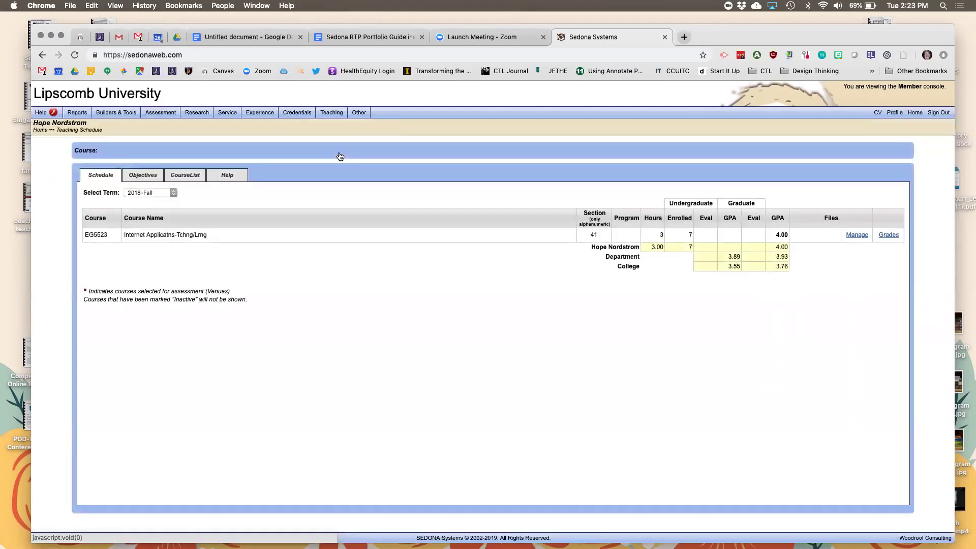
pyautogui.click(174, 193)
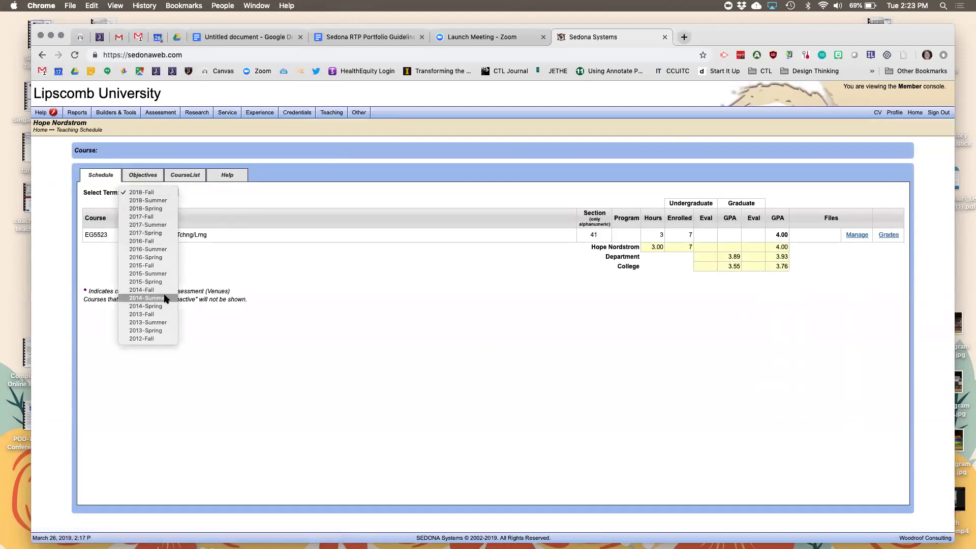
pyautogui.click(162, 331)
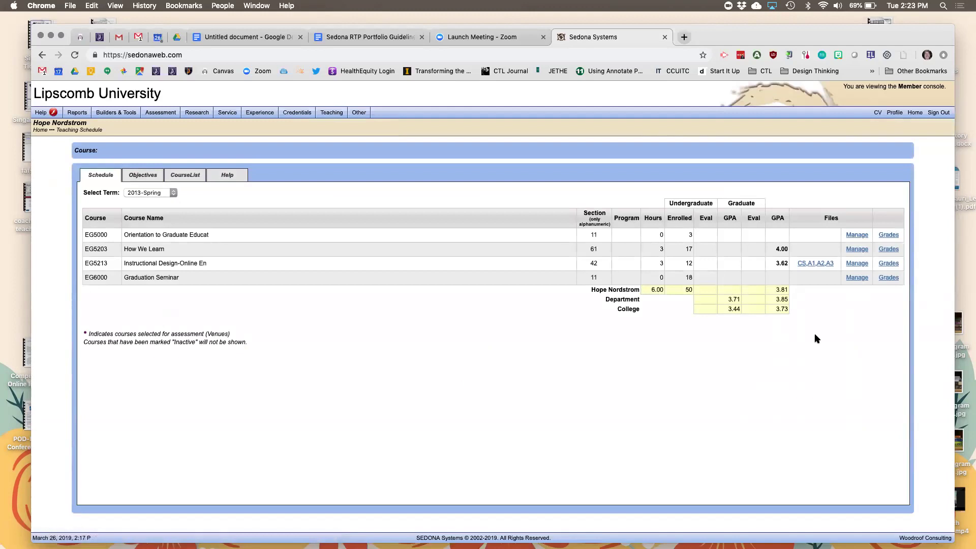
pyautogui.scroll(2, 815, 334)
pyautogui.scroll(-5, 814, 338)
# Return Home, reopen the Teaching Schedule, and reload 2013-Spring to review its four courses.
pyautogui.click(915, 112)
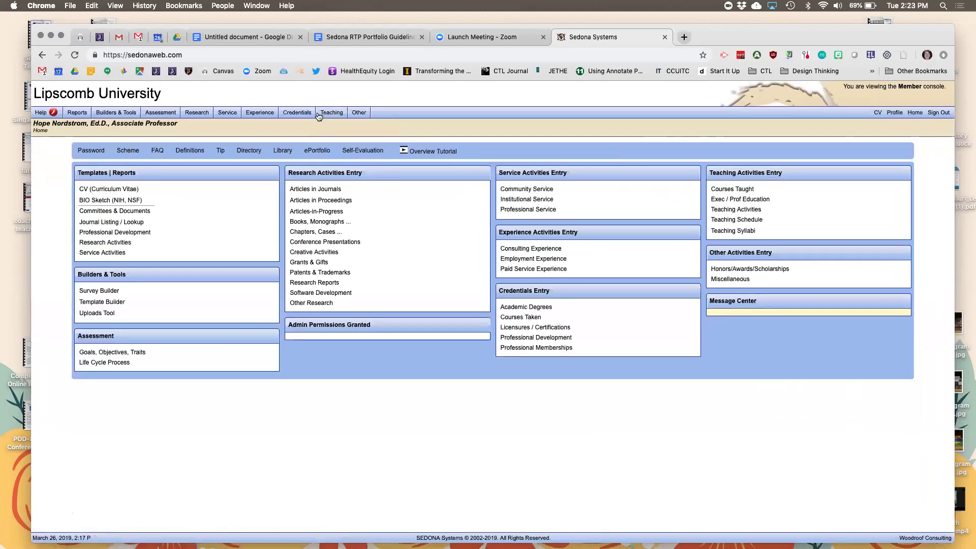
pyautogui.moveTo(327, 113)
pyautogui.click(333, 155)
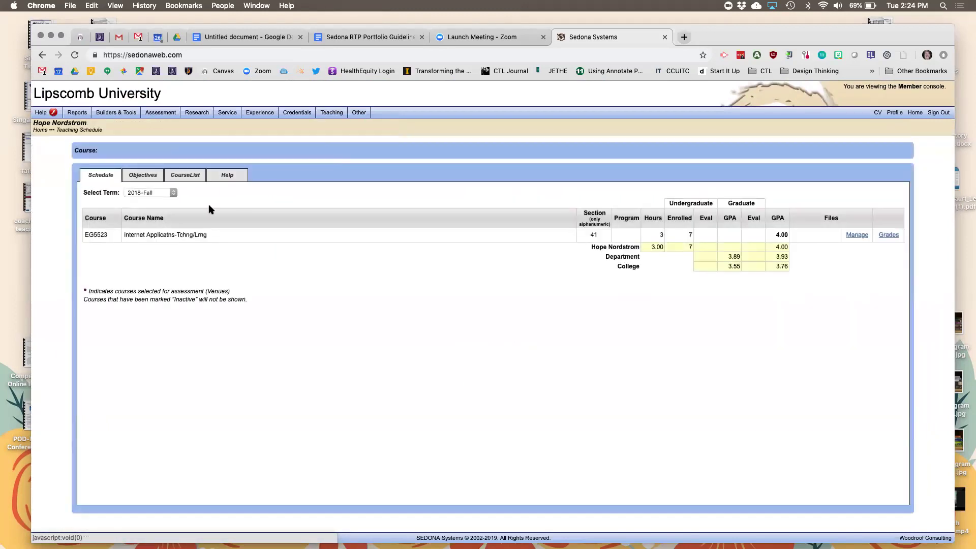
pyautogui.click(173, 193)
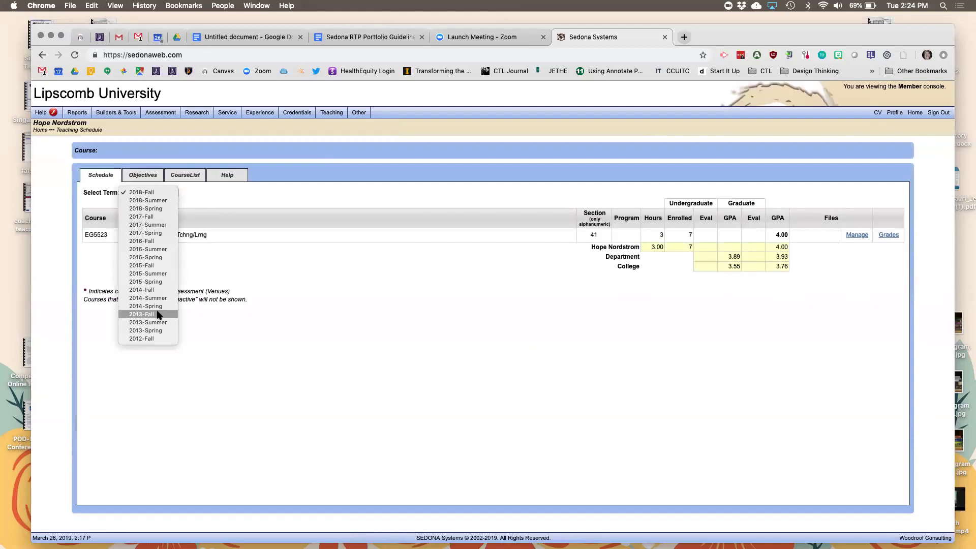
pyautogui.click(160, 331)
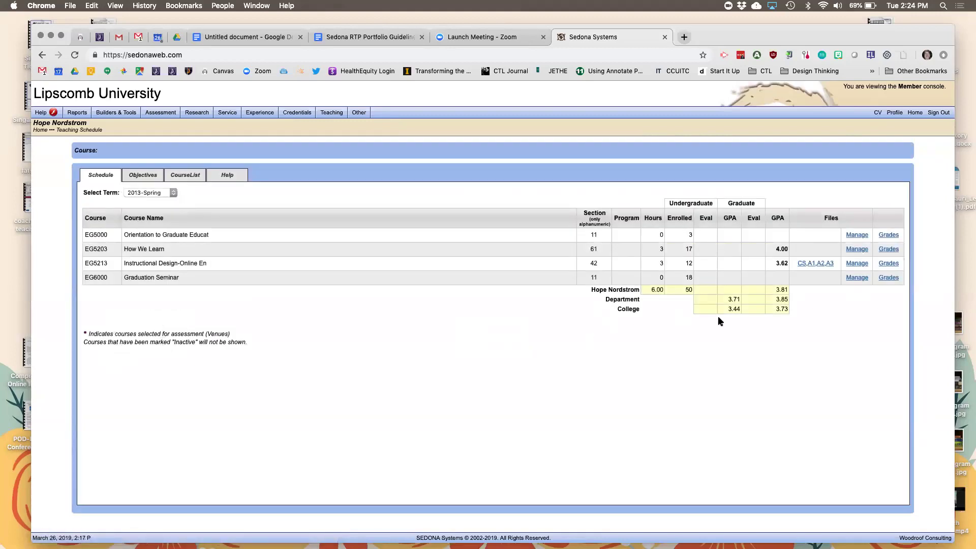
pyautogui.scroll(5, 833, 302)
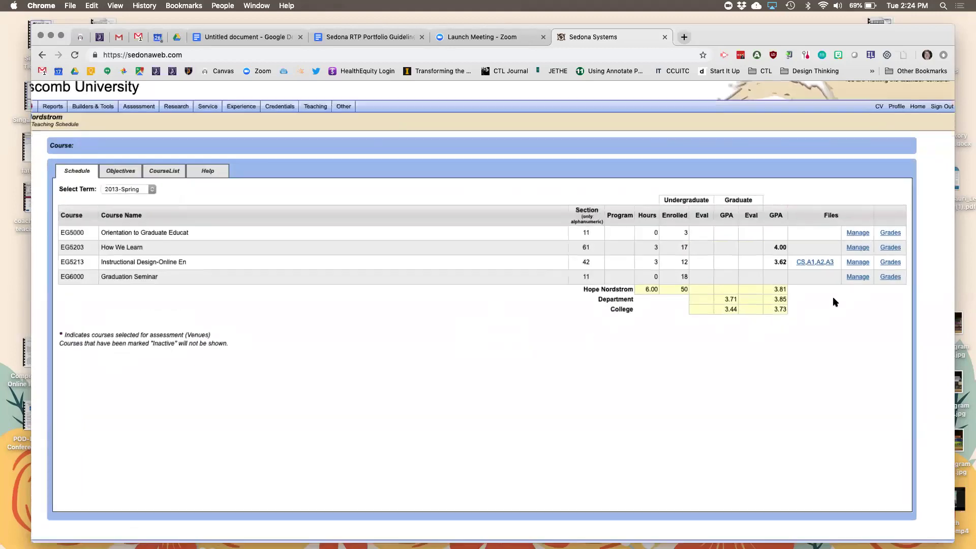
pyautogui.scroll(-5, 833, 301)
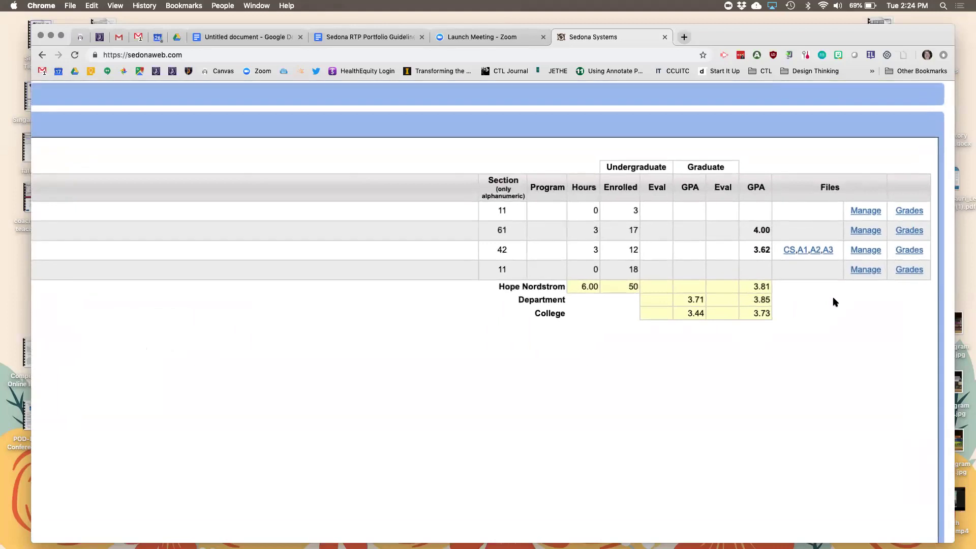
pyautogui.scroll(5, 833, 299)
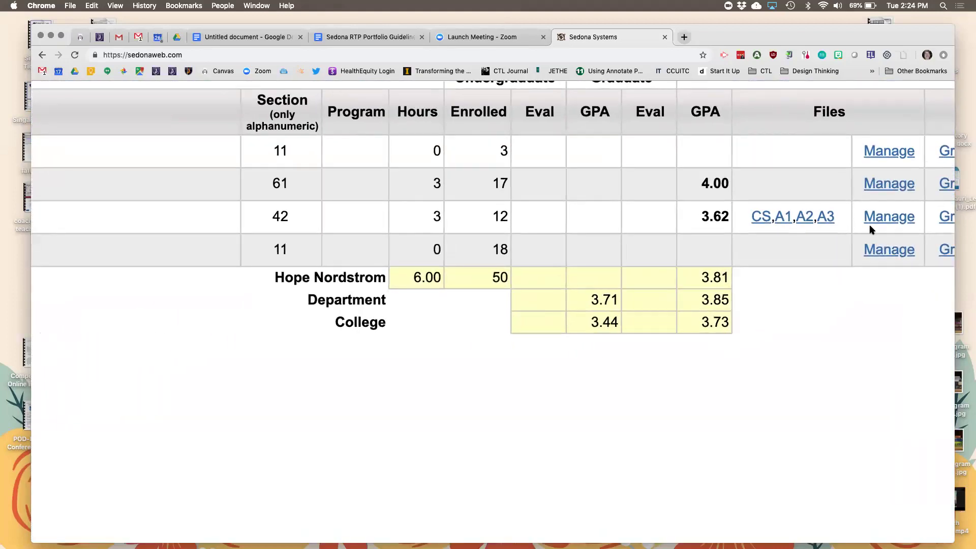
pyautogui.click(887, 216)
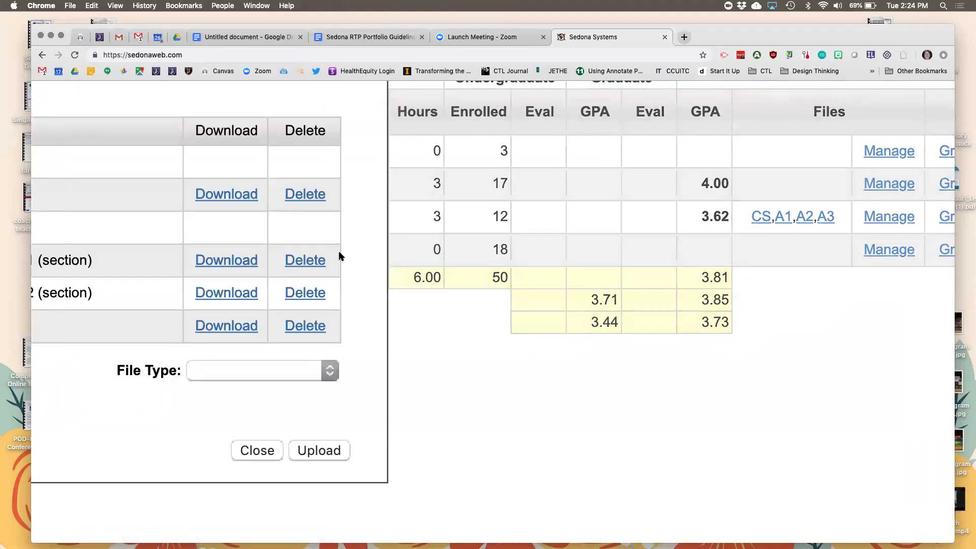
pyautogui.scroll(-5, 325, 466)
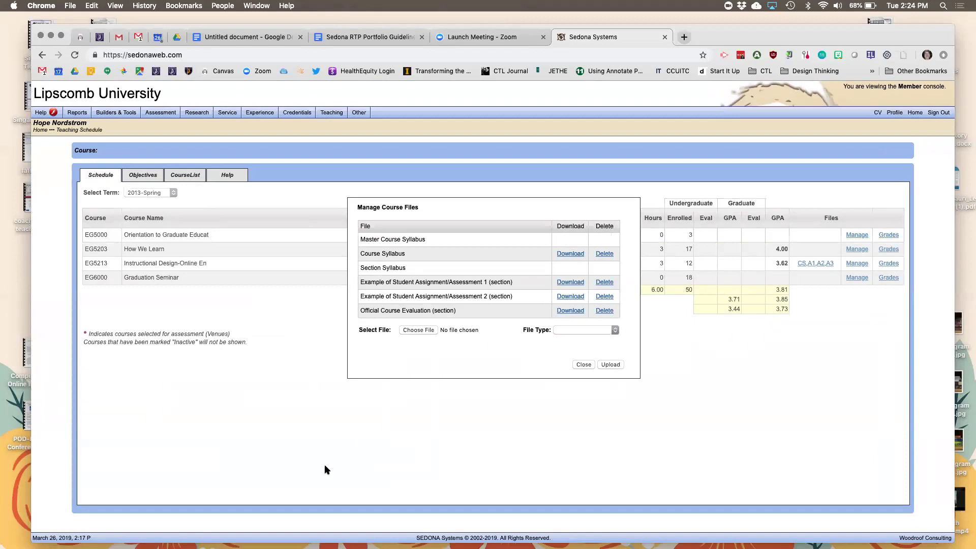
pyautogui.scroll(1, 325, 465)
pyautogui.scroll(3, 324, 465)
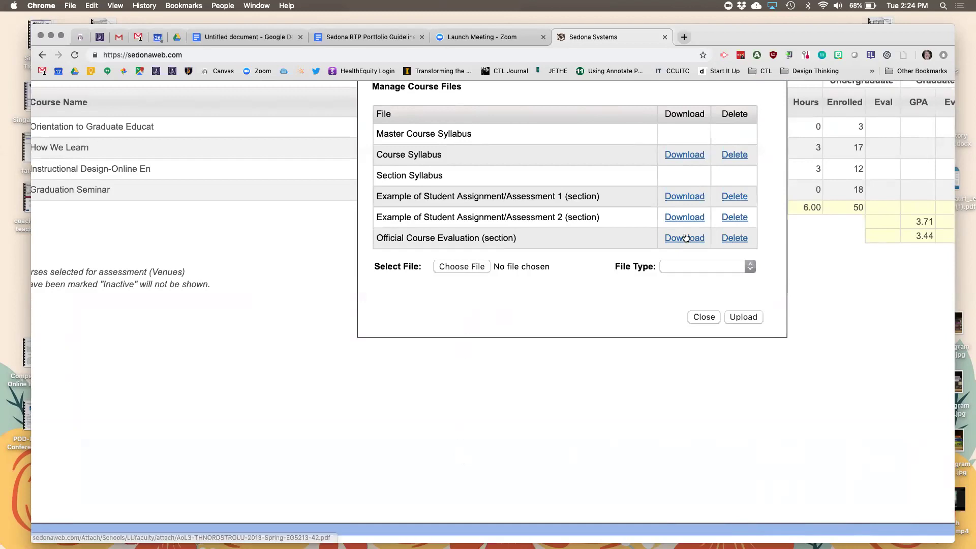
pyautogui.click(746, 267)
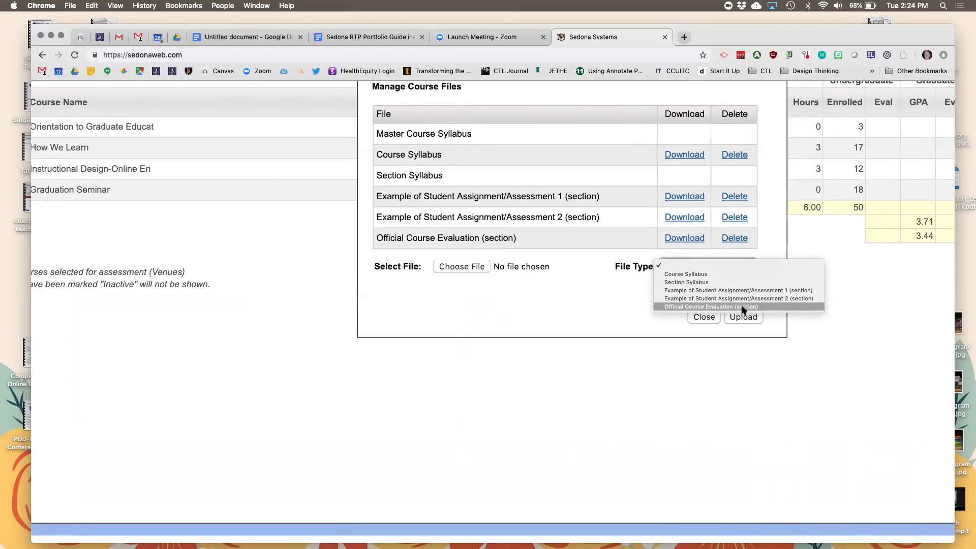
pyautogui.click(590, 312)
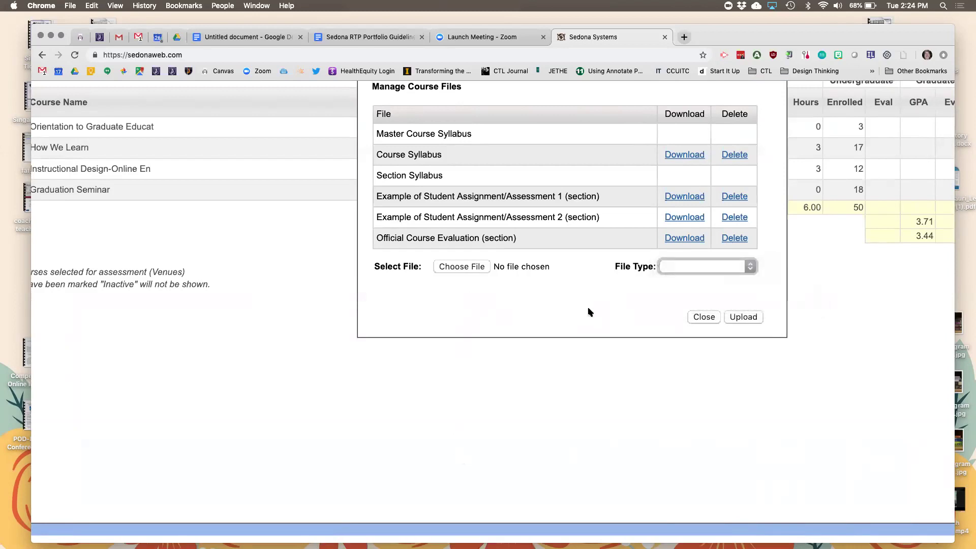
pyautogui.click(702, 317)
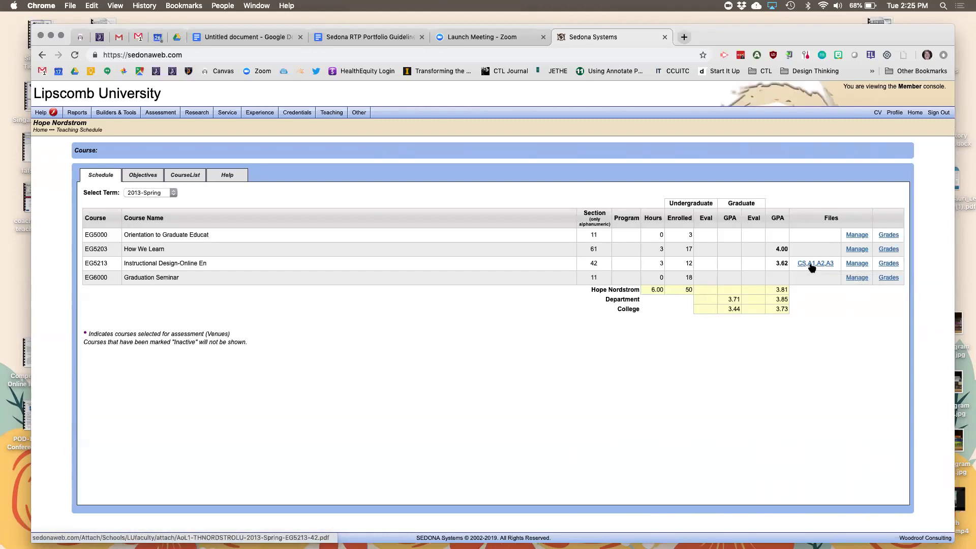
# Open EG5213's A1 Models of Instruction Study Guide PDF in a new tab.
pyautogui.click(812, 263)
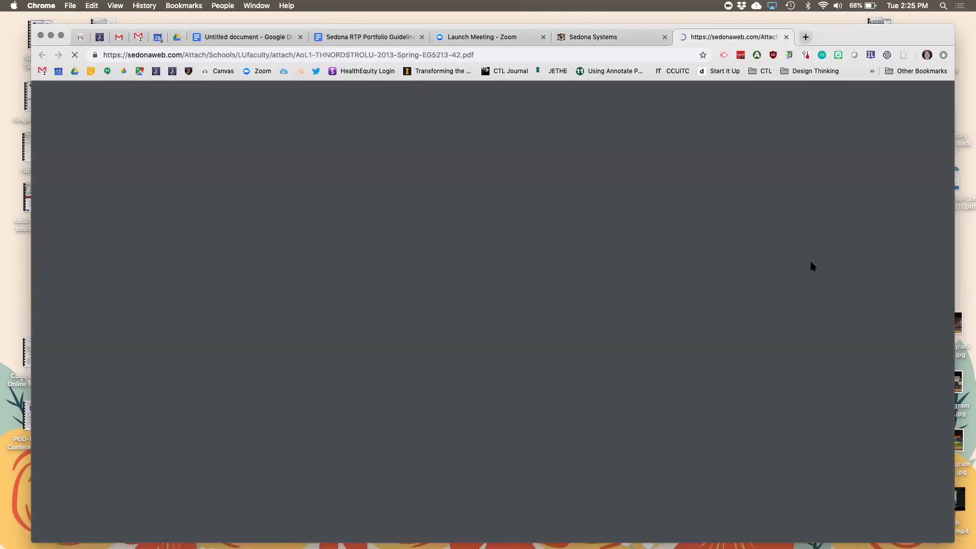
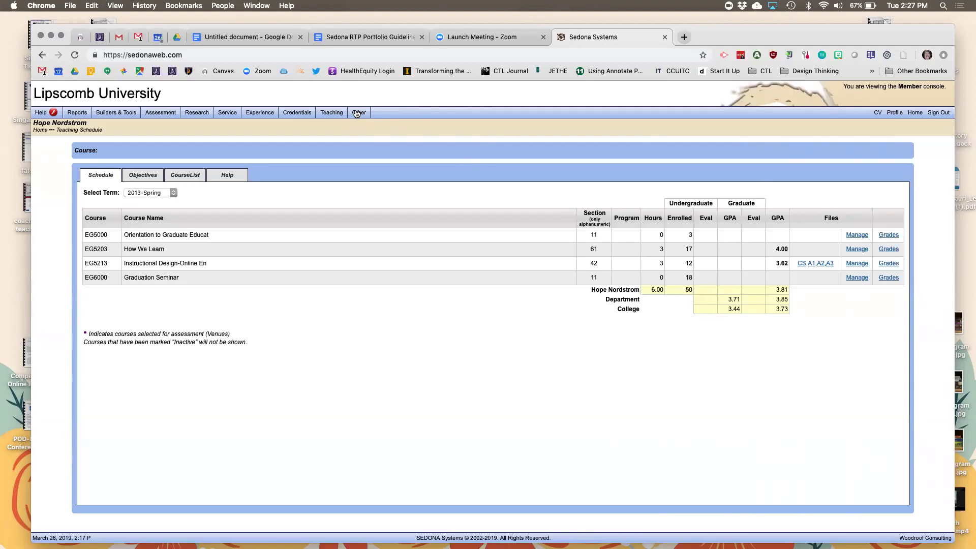
# Go back to the Sedona member console home dashboard.
pyautogui.click(915, 115)
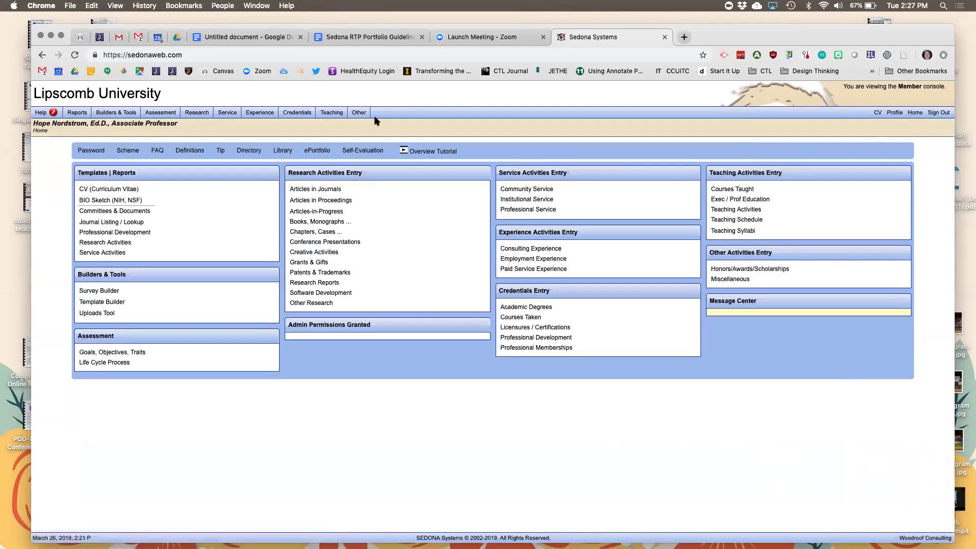
pyautogui.moveTo(360, 114)
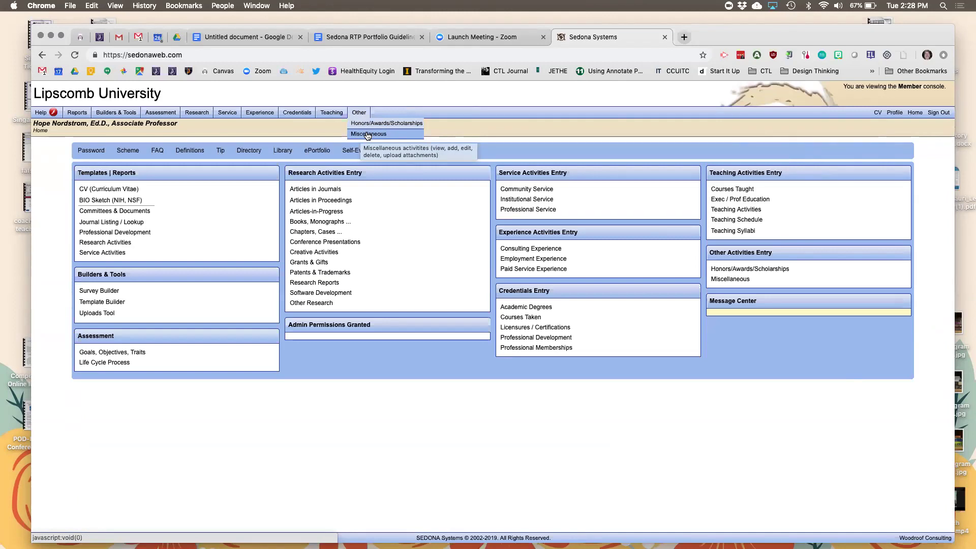
# Open the Miscellaneous list under Other, showing all 20 records.
pyautogui.click(367, 134)
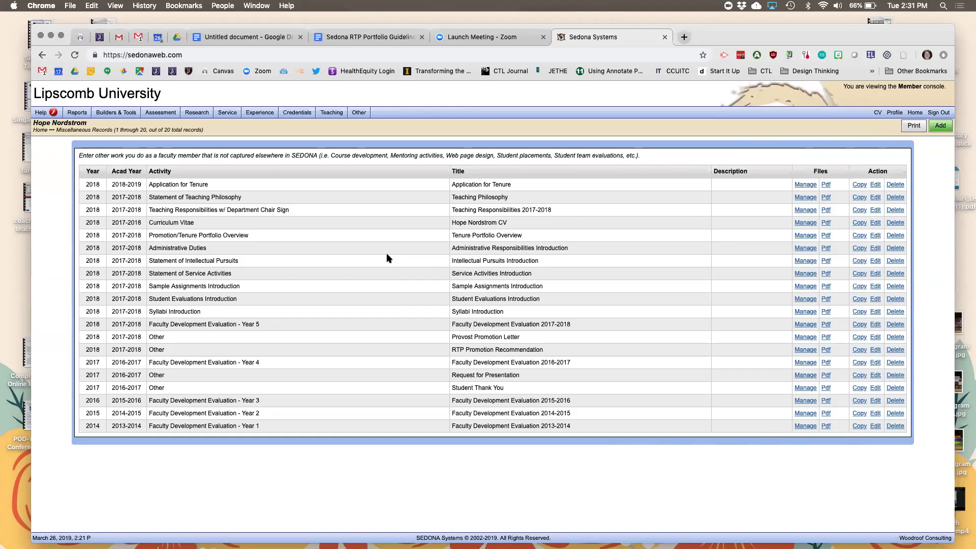
pyautogui.moveTo(361, 113)
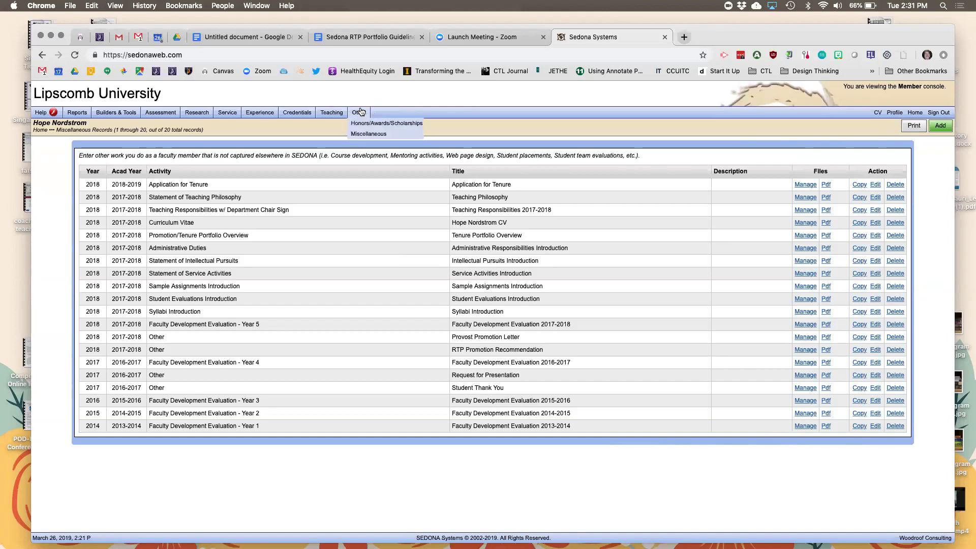
pyautogui.click(366, 135)
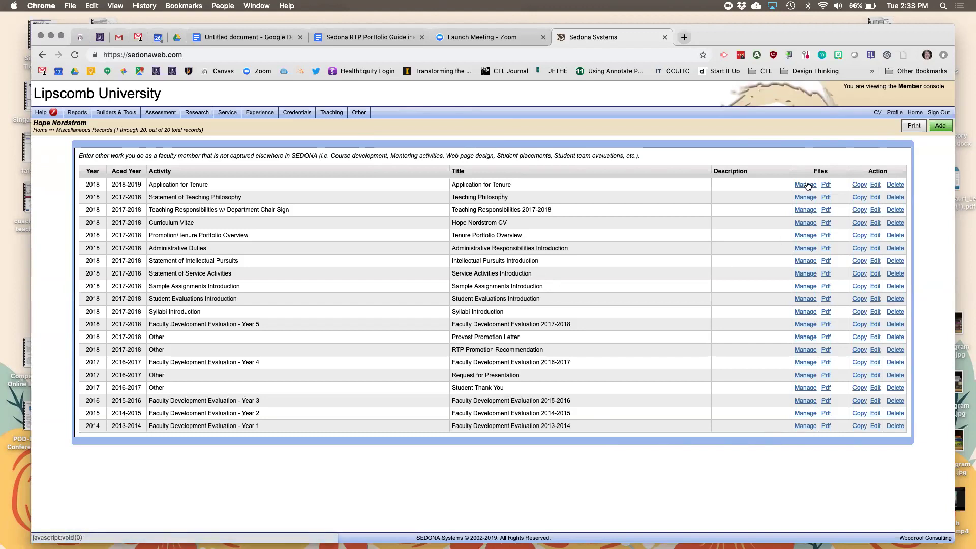
# Start a new Curriculum Vitae record, titled with the member's name followed by 'CV'.
pyautogui.click(941, 127)
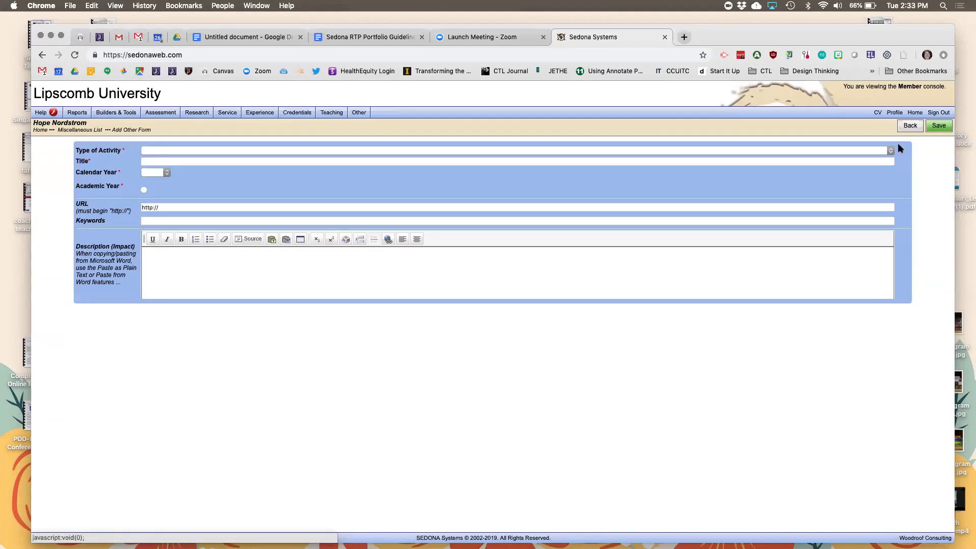
pyautogui.click(890, 151)
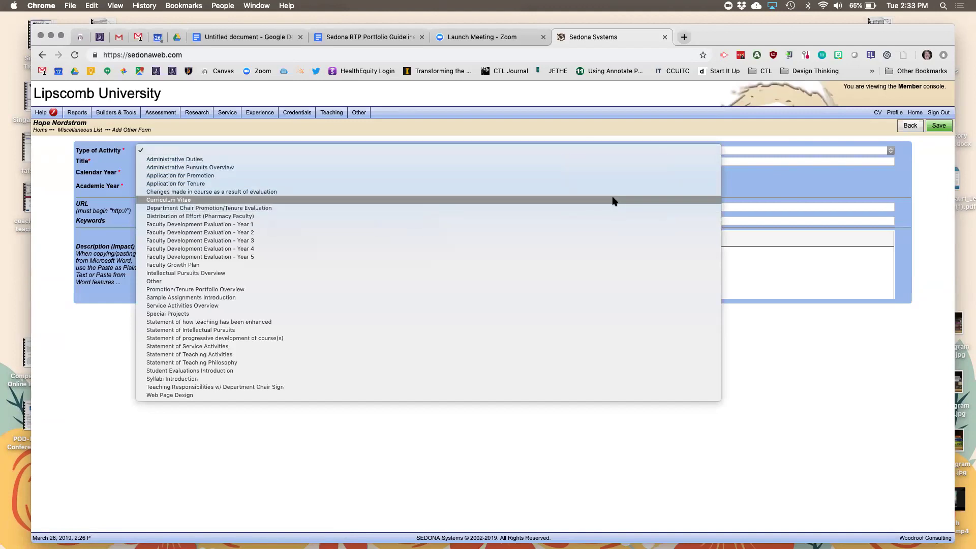
pyautogui.click(614, 201)
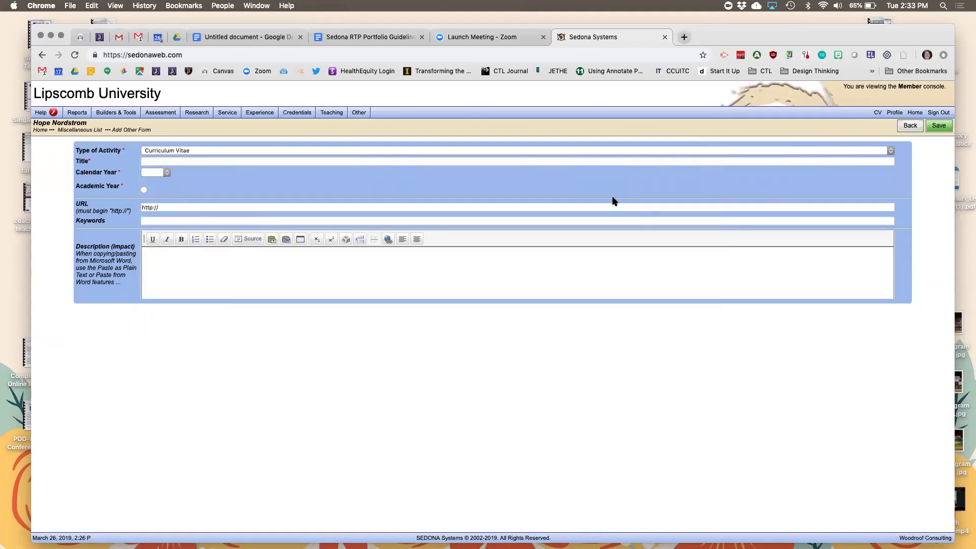
pyautogui.click(191, 162)
# Set calendar year 2019 and academic year 2018-2019, then save the record.
pyautogui.click(167, 173)
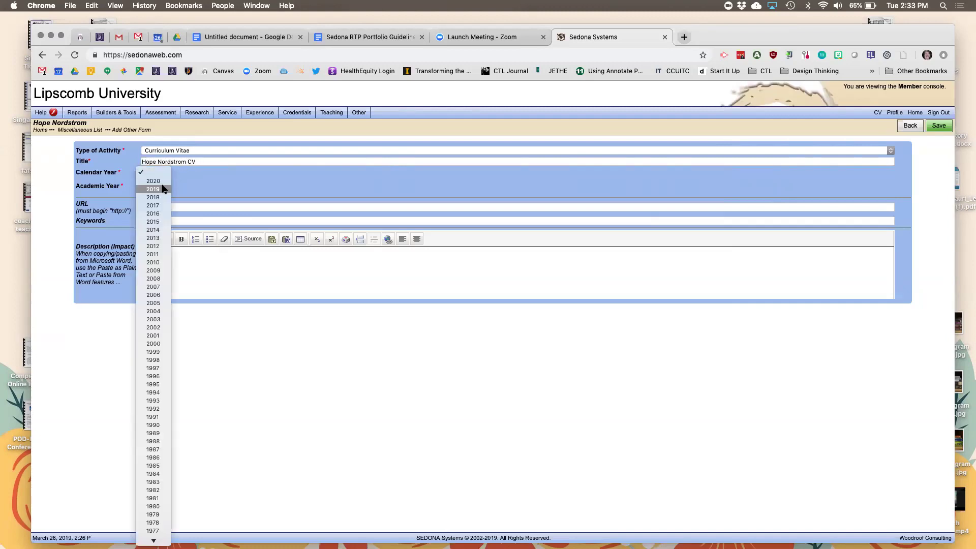
pyautogui.click(162, 189)
pyautogui.click(144, 183)
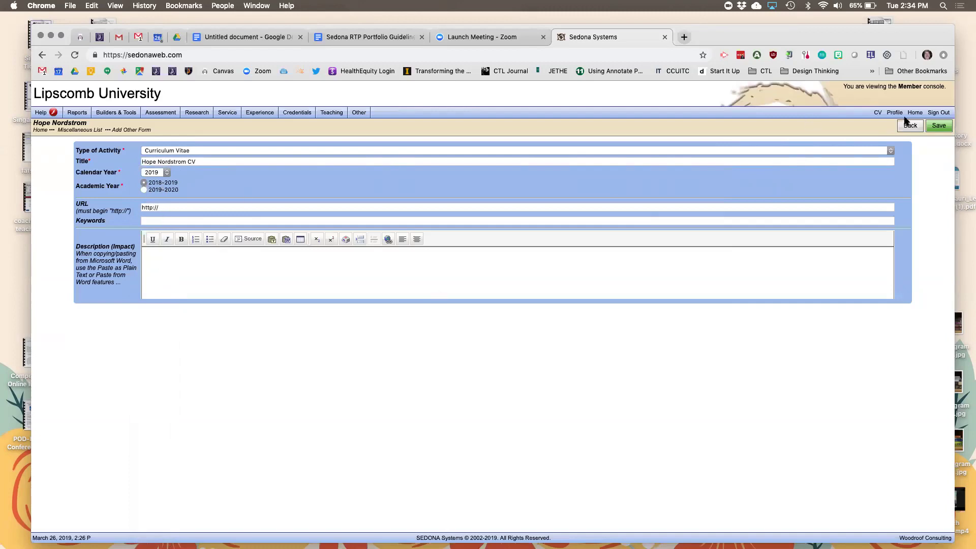
pyautogui.click(939, 127)
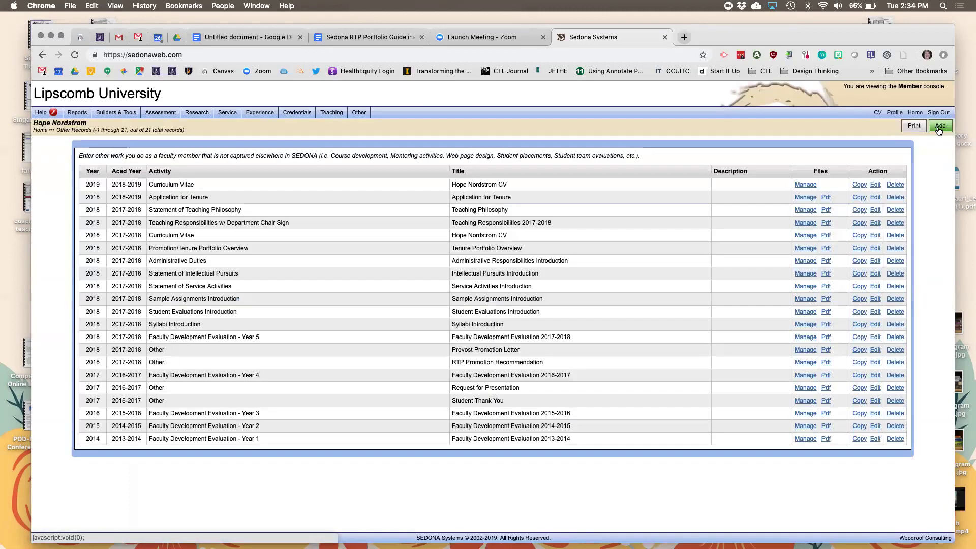
# Close the 2019 record's File Manager without attaching a file, then delete and confirm.
pyautogui.click(807, 185)
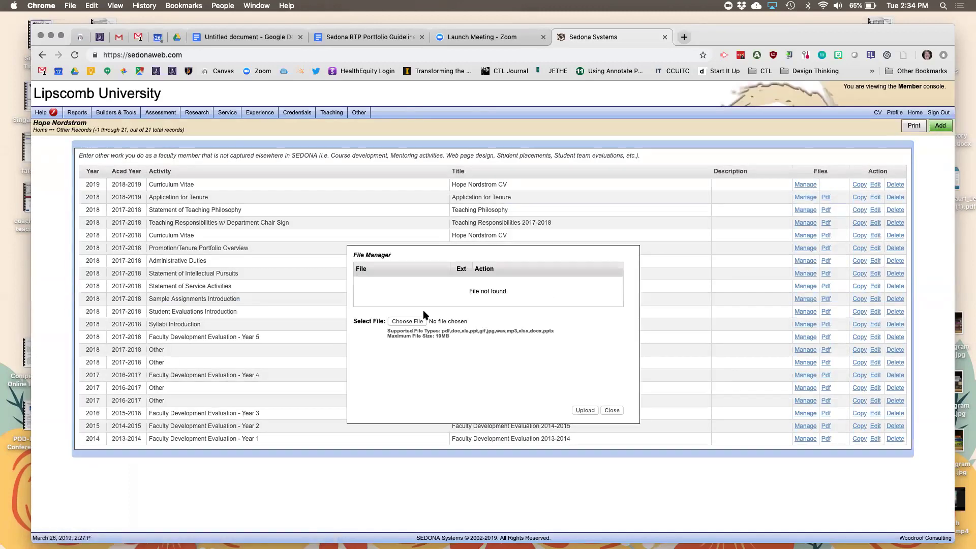
pyautogui.click(412, 322)
pyautogui.click(688, 384)
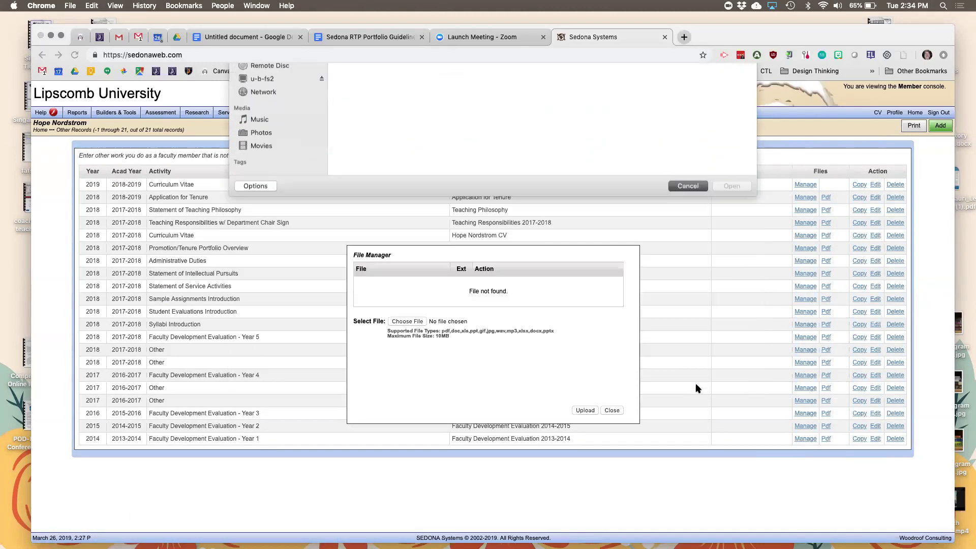
pyautogui.click(611, 411)
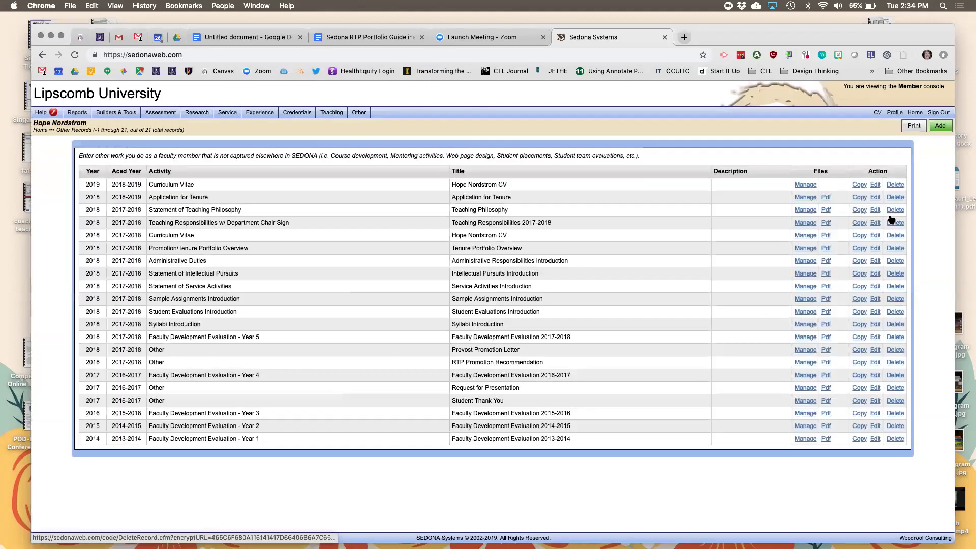
pyautogui.click(896, 185)
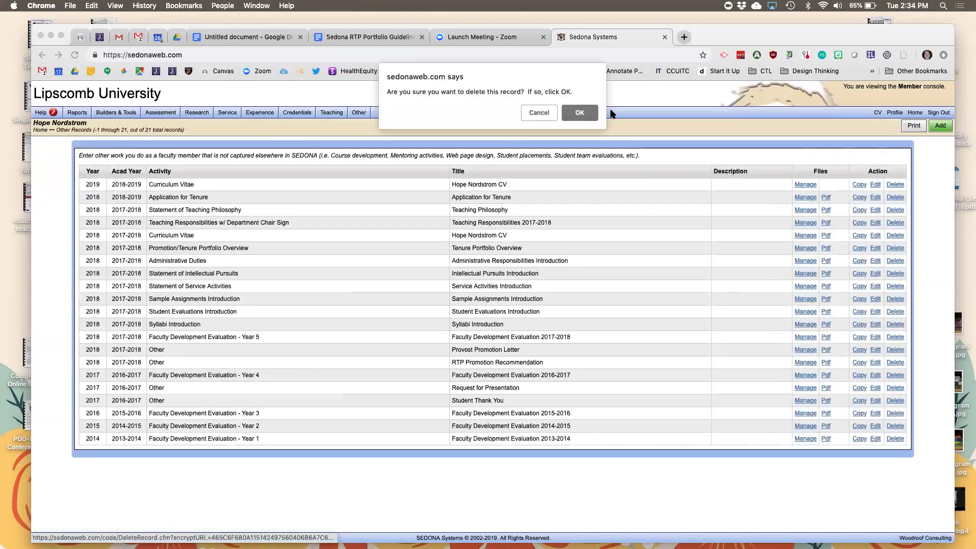
pyautogui.click(578, 112)
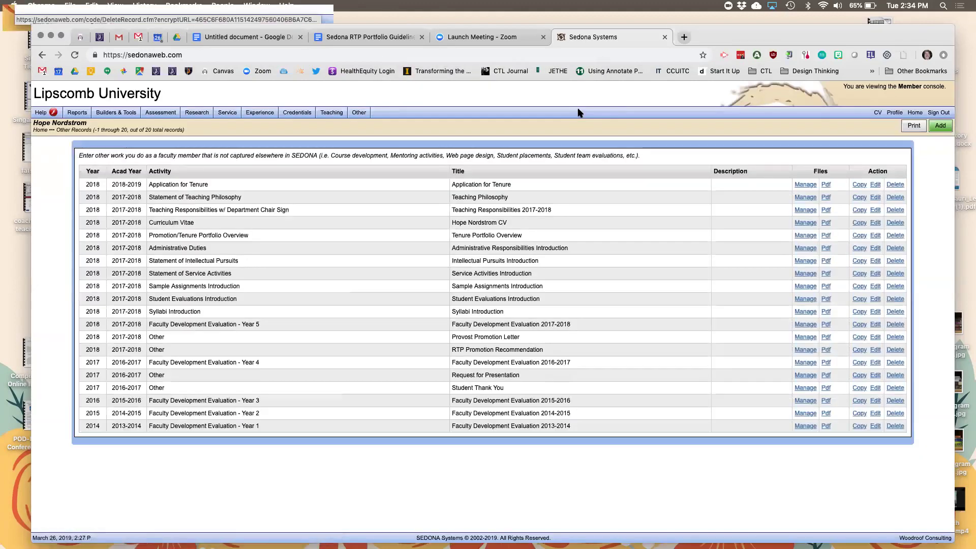